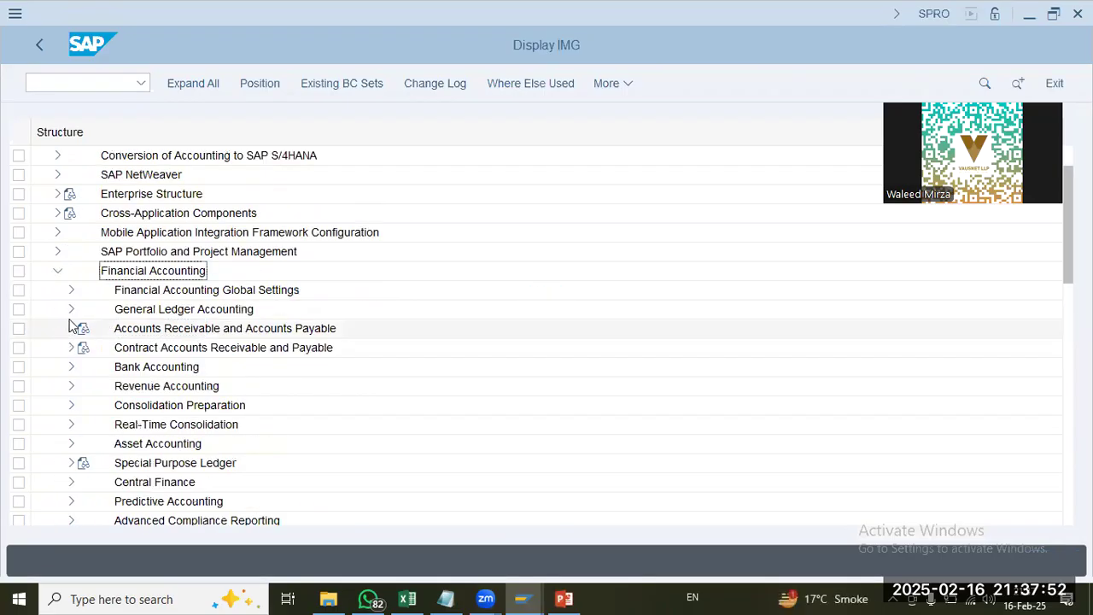
Step: Open Define Settings for Ledgers and Currency Types under Financial Accounting Global Settings, Ledgers, Ledger, and dismiss the consistency check messages
click(72, 291)
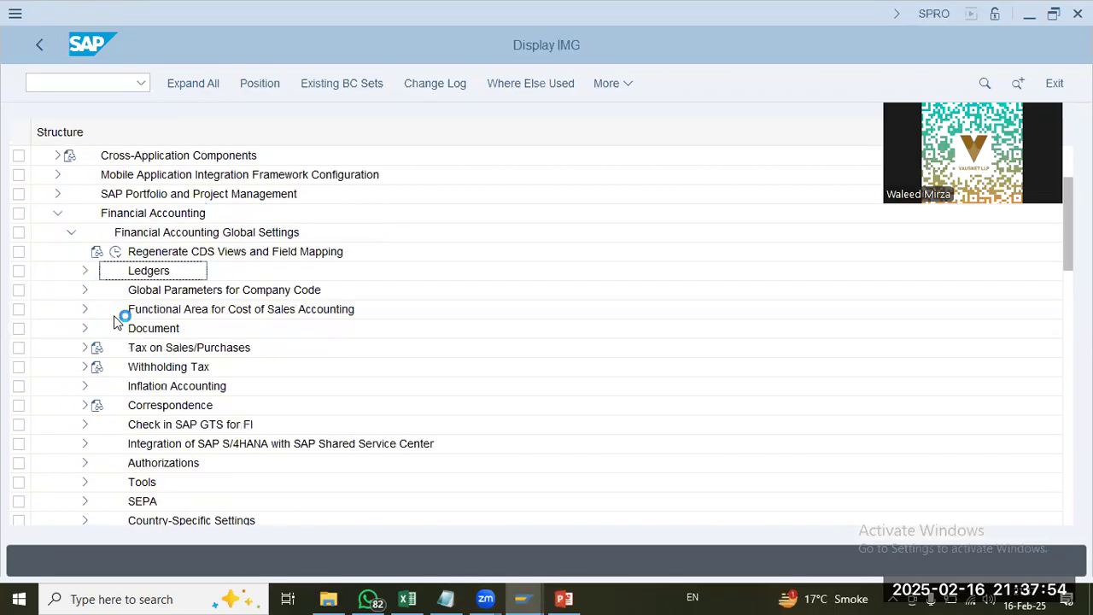
click(85, 271)
click(99, 309)
click(182, 327)
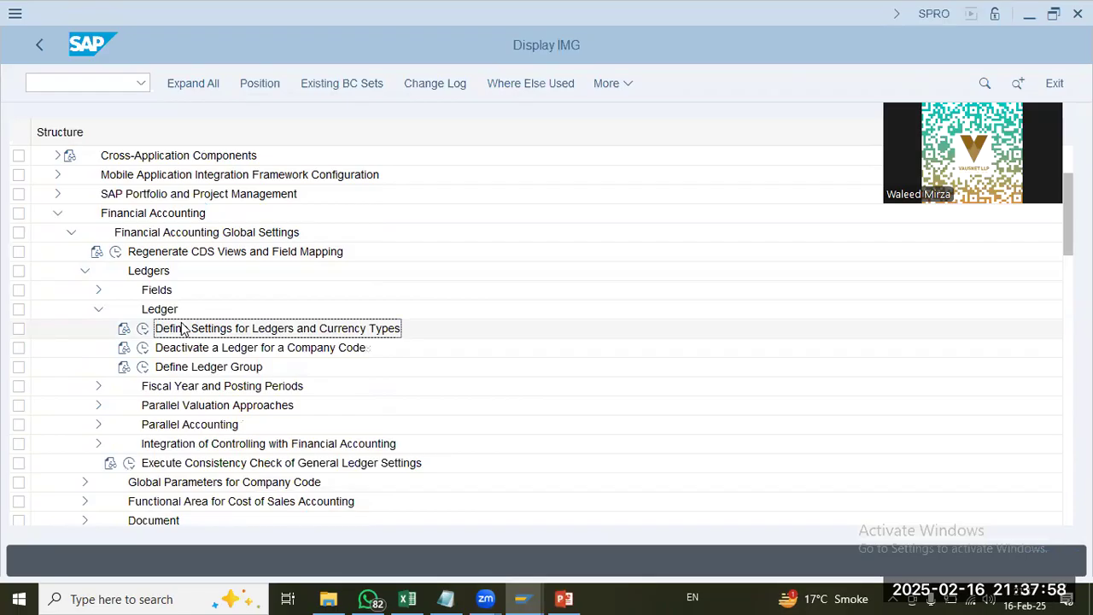
click(143, 330)
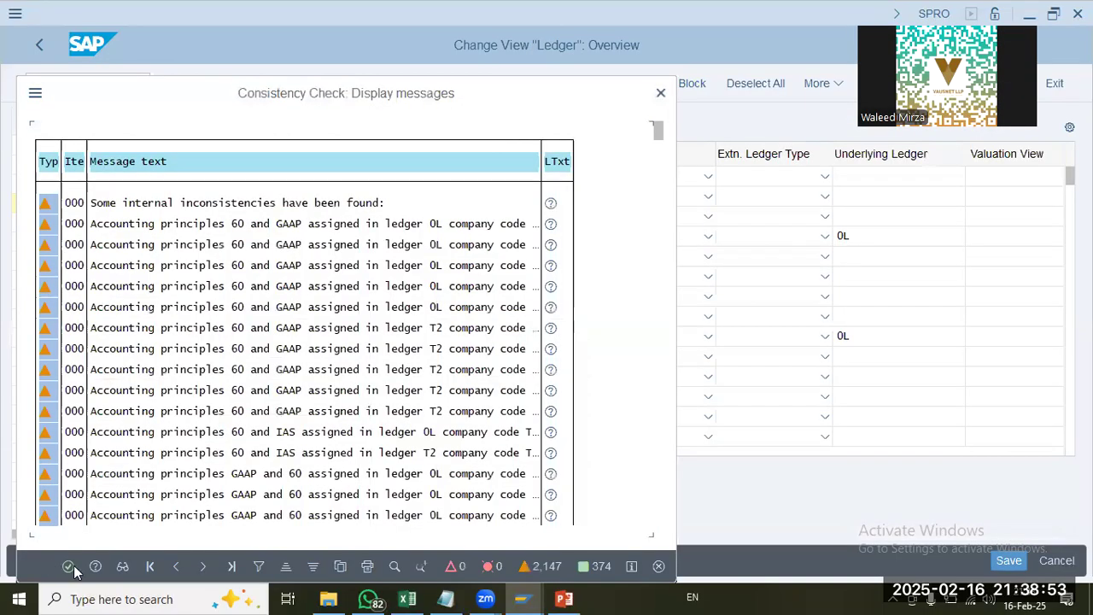
click(69, 567)
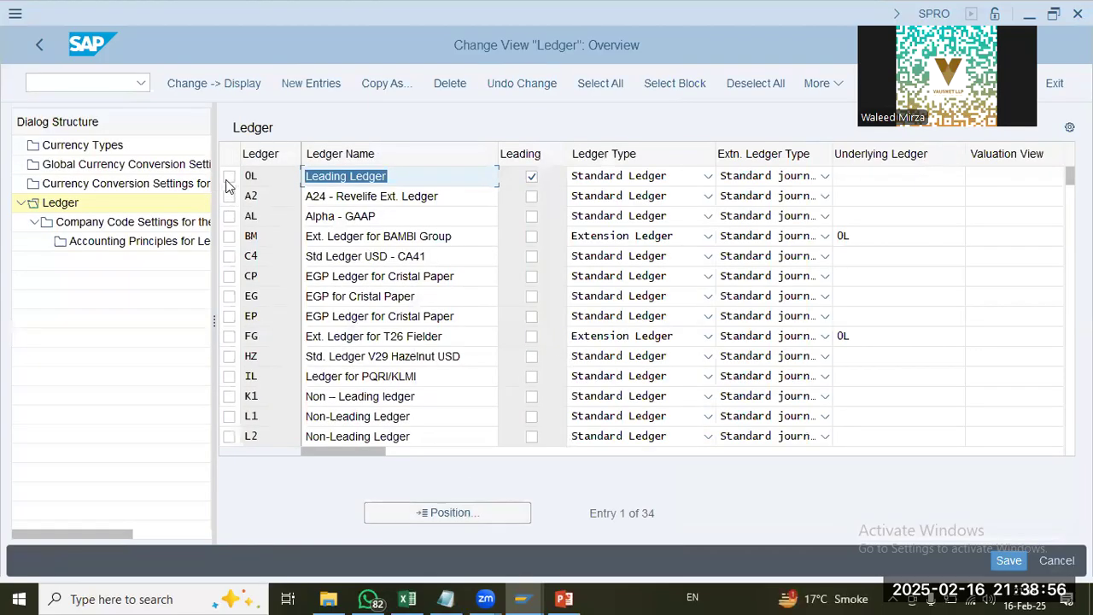
Step: Open the company code settings for leading ledger 0L and dismiss the consistency check messages
click(228, 176)
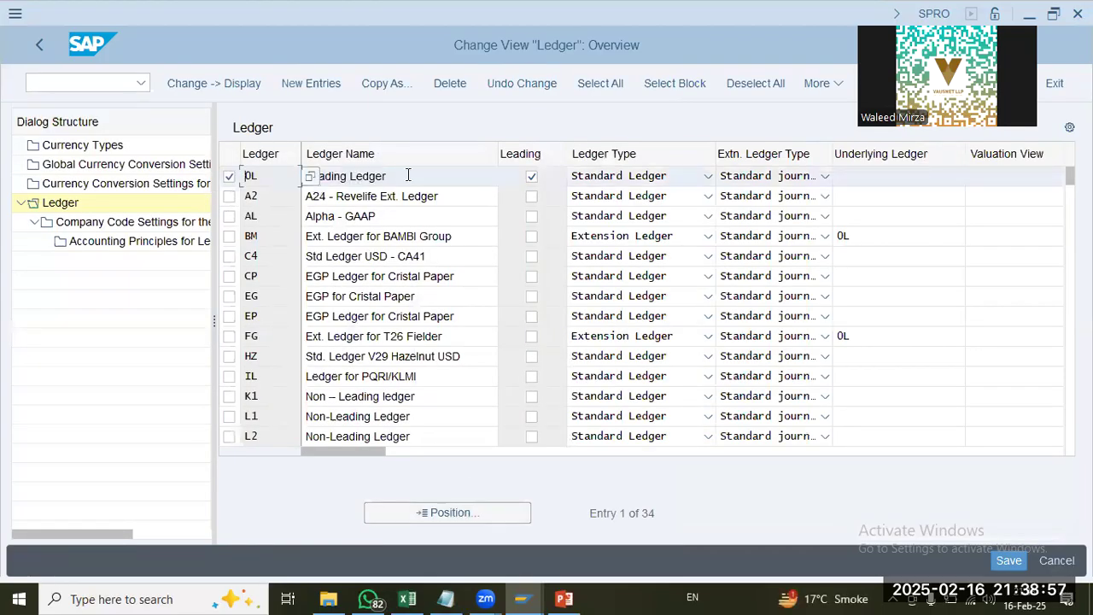
double_click(102, 222)
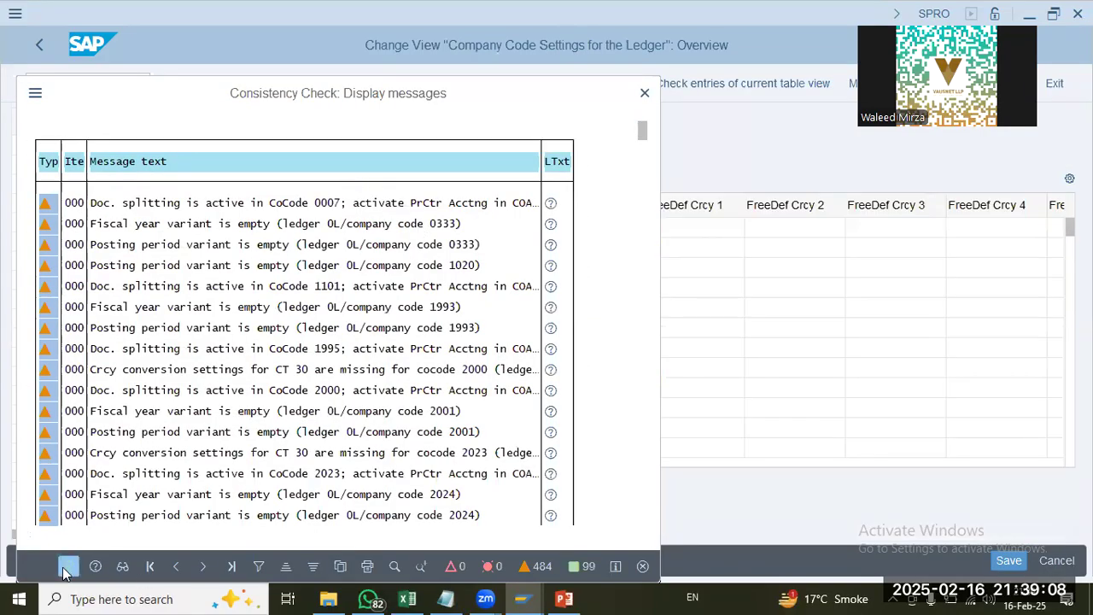
key(Return)
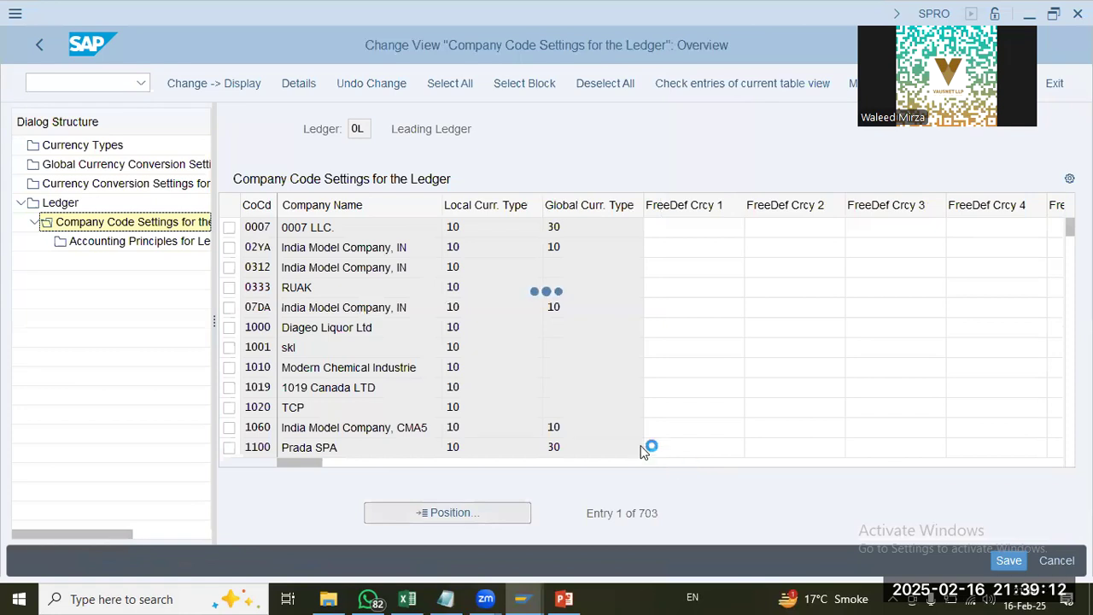
Step: Locate company code UAP9 in the leading ledger's settings and examine its global and first freely defined currency types
double_click(184, 240)
text(uap9)
key(Return)
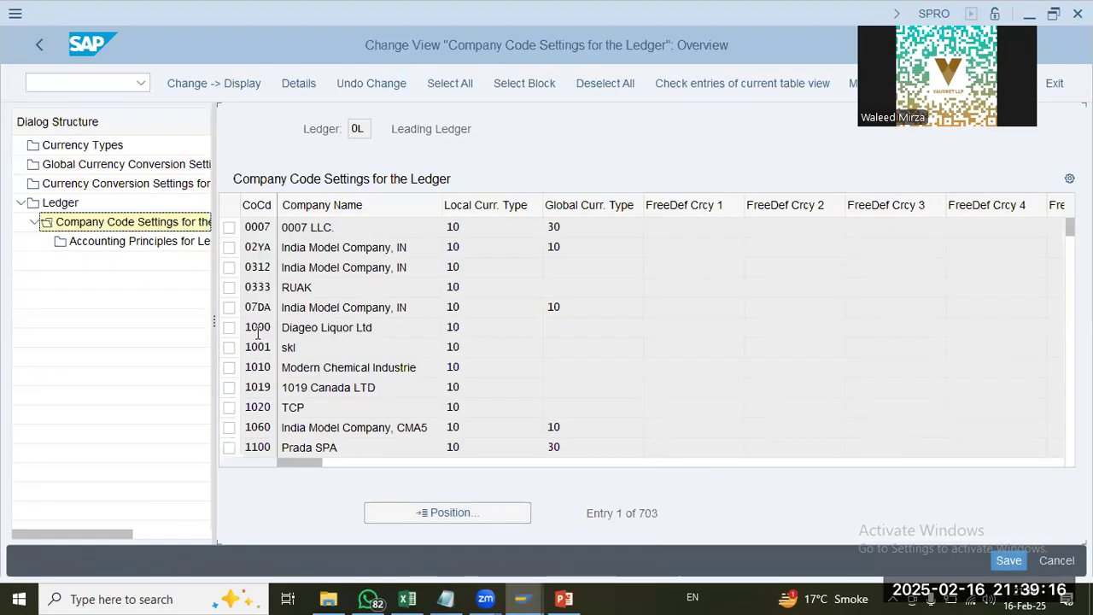
click(679, 223)
click(599, 224)
click(708, 233)
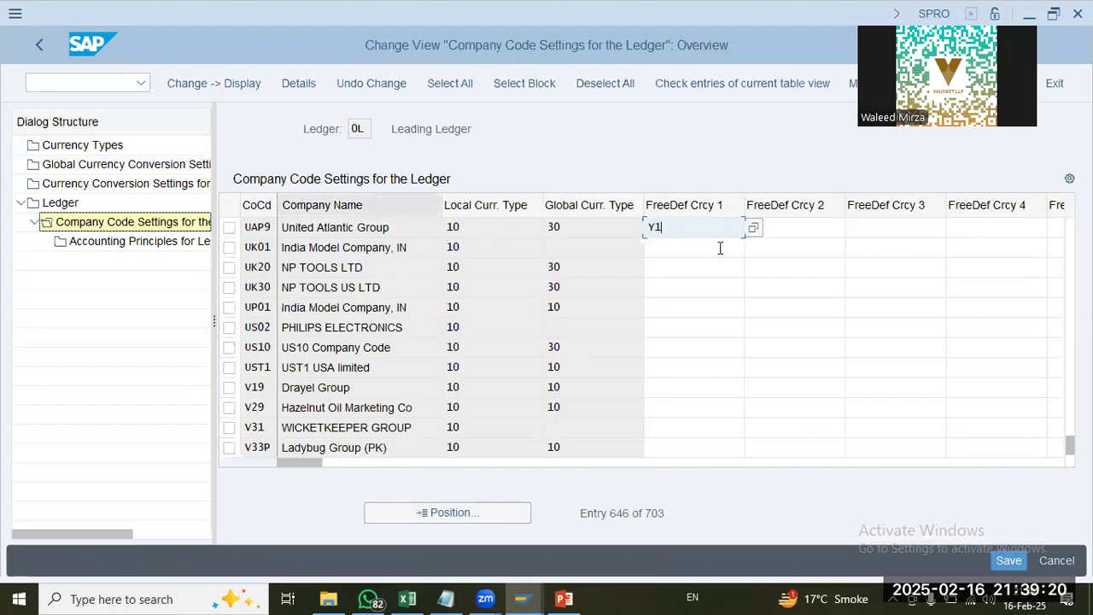
Step: Open the currency conversion settings for company codes and jump to the entries of company code UAP9
click(101, 186)
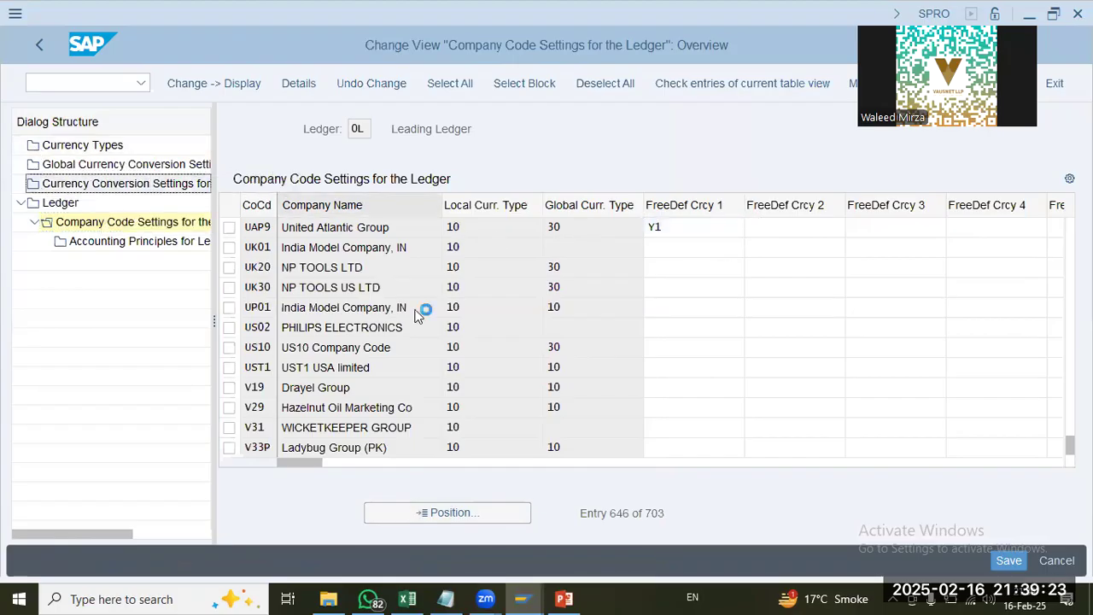
click(105, 183)
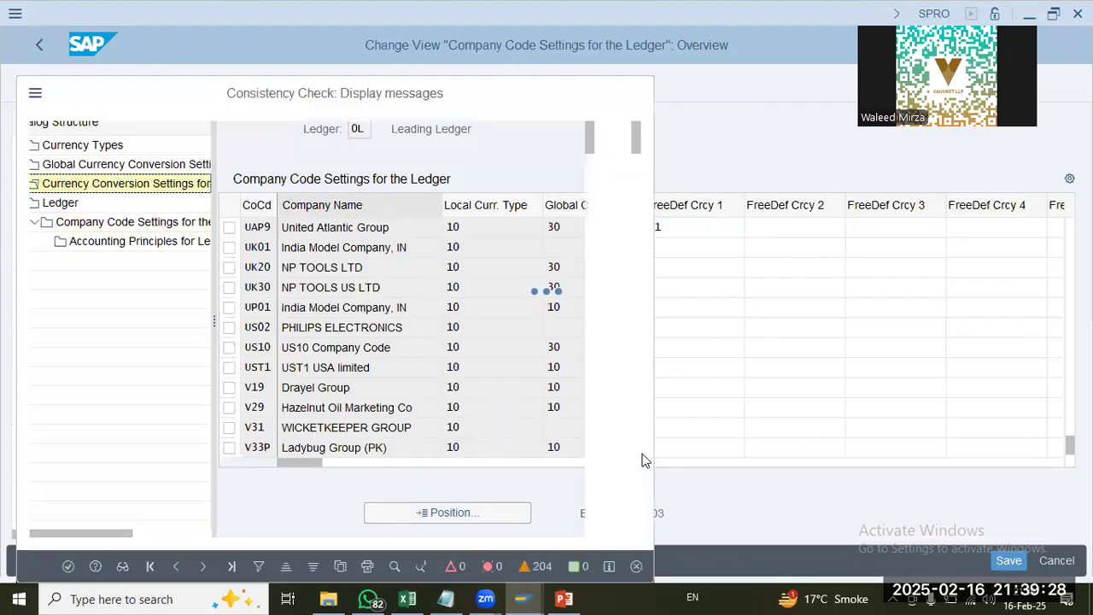
key(Return)
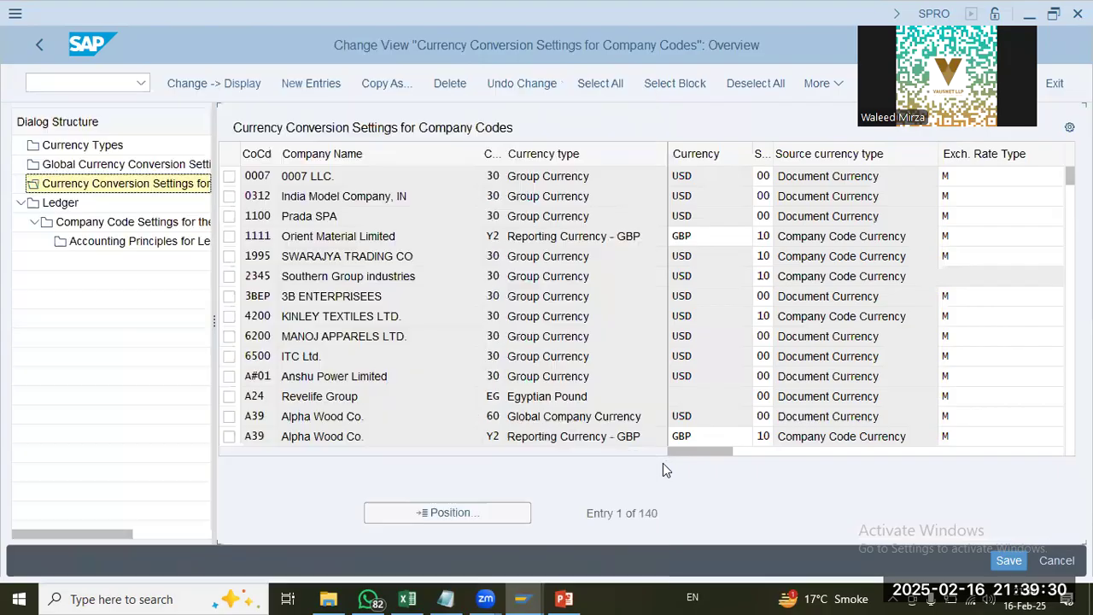
click(472, 517)
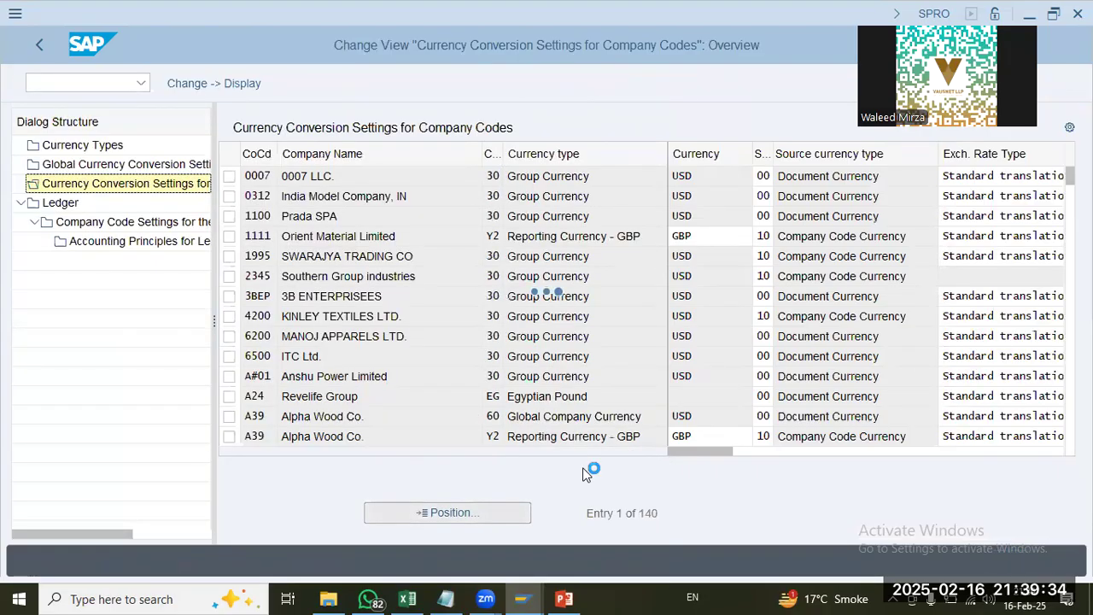
text(uap9)
key(Return)
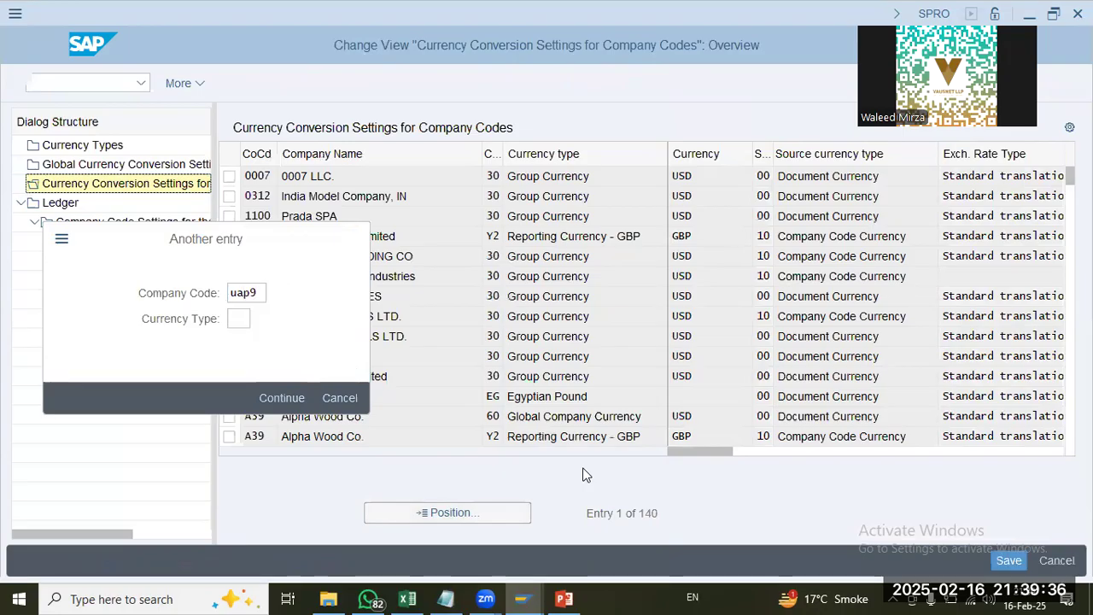
Step: Examine the currency type, currency and source currency of UAP9's reporting currency entry
drag(623, 200, 333, 196)
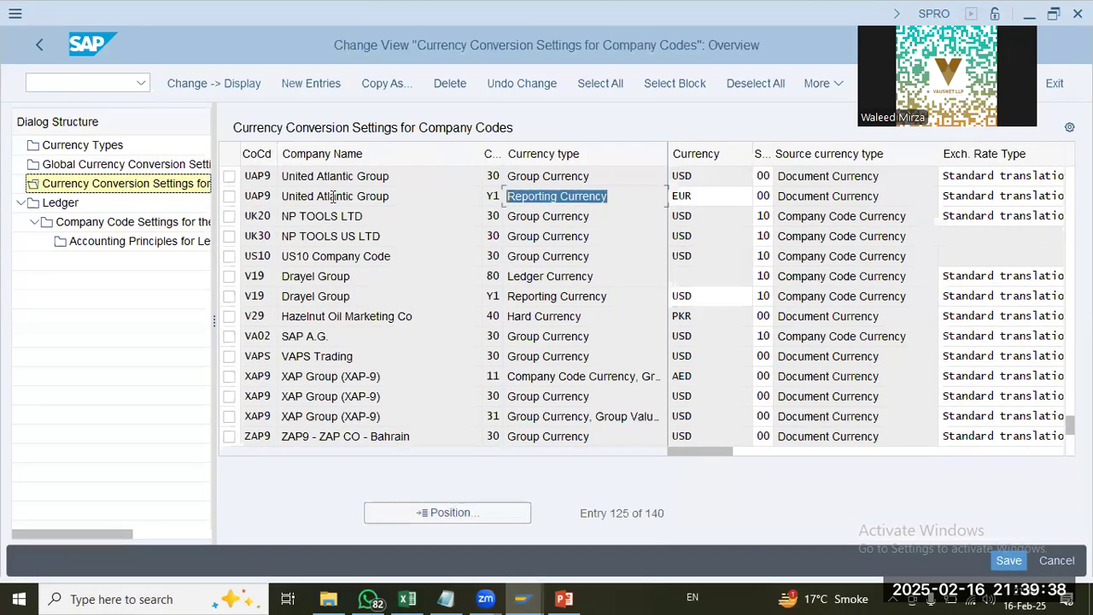
click(698, 197)
key(Tab)
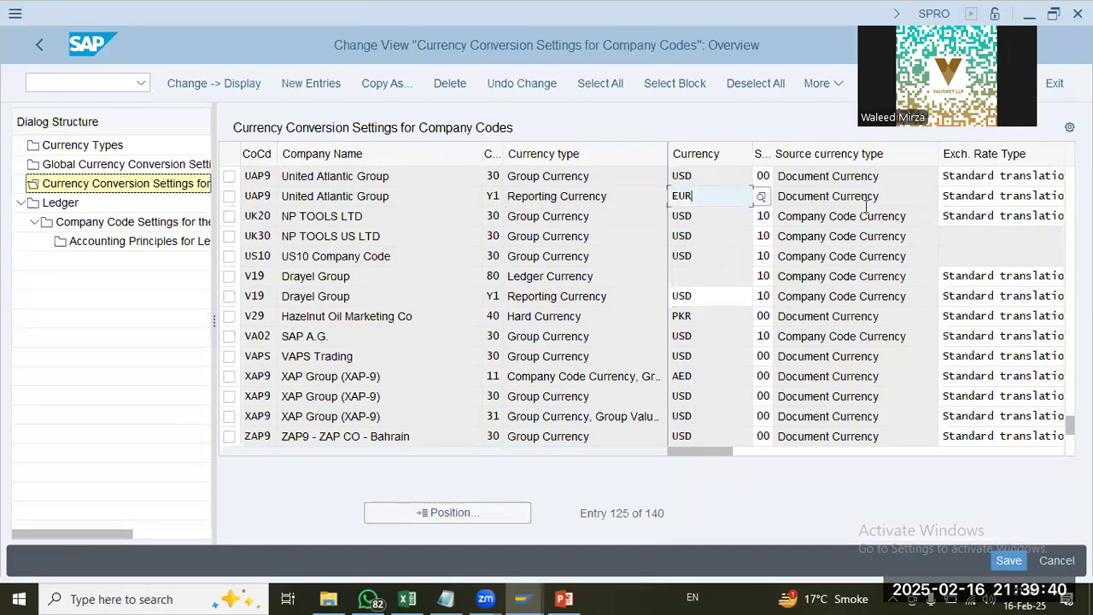
drag(431, 190, 278, 195)
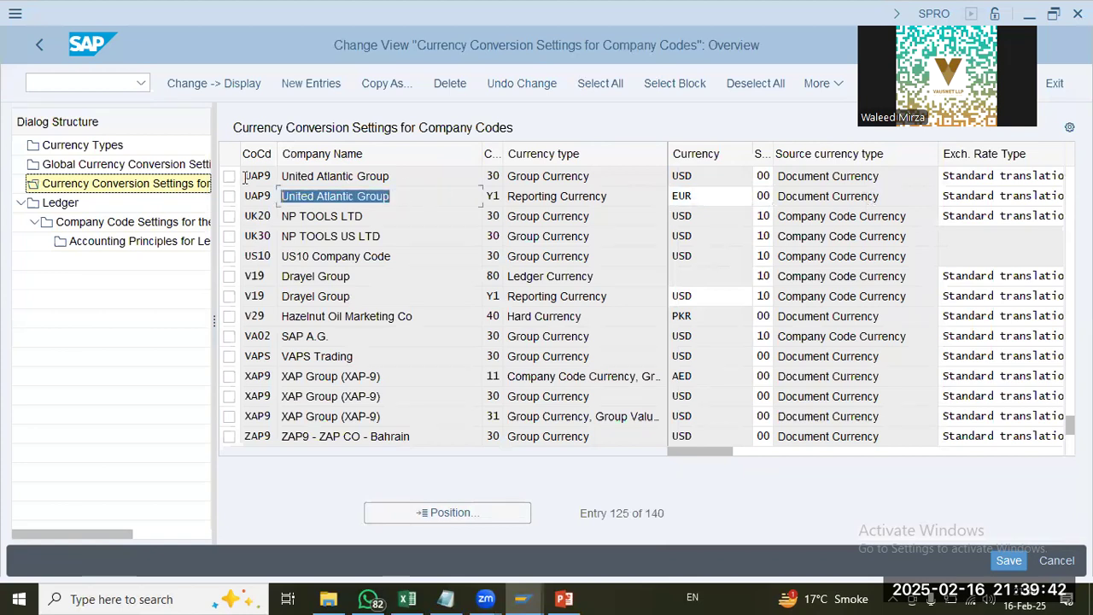
drag(625, 195, 405, 195)
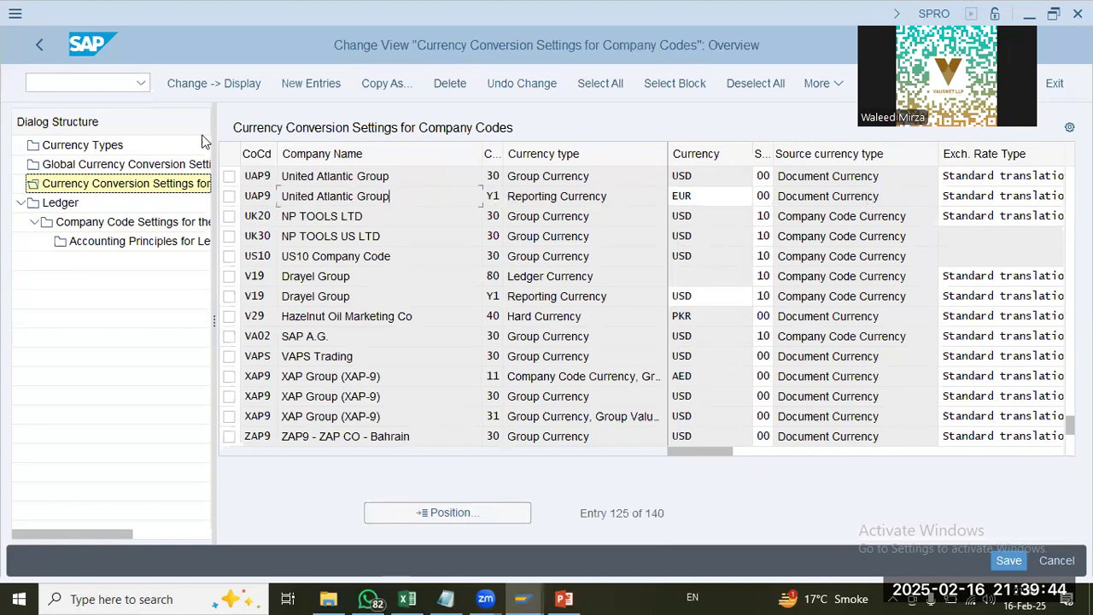
Step: Leave the ledger settings by running /n spro and display the SAP reference IMG
click(77, 83)
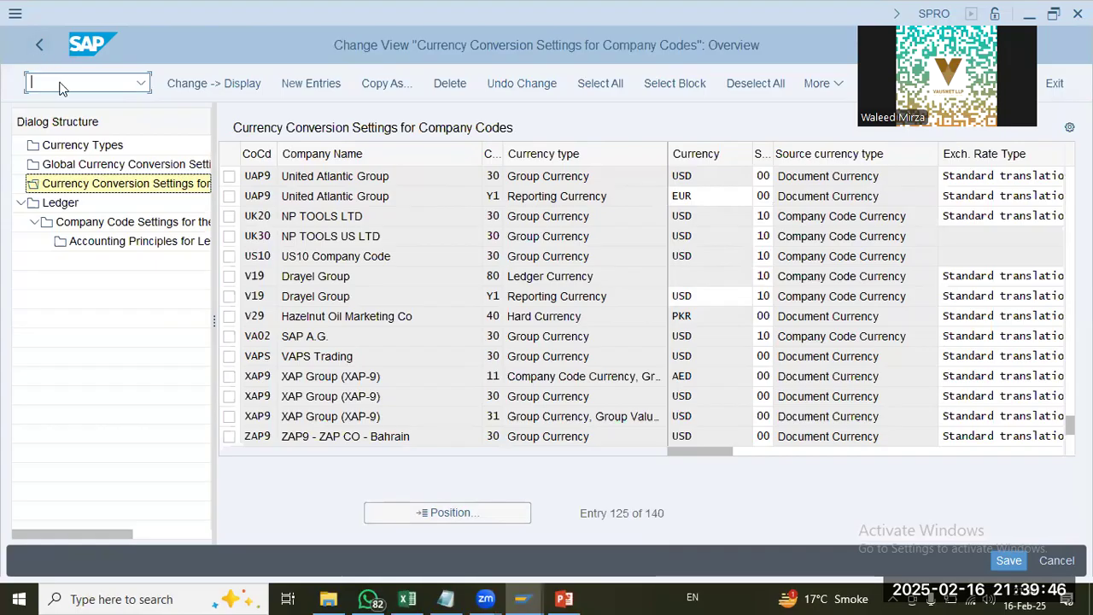
text(/nspro)
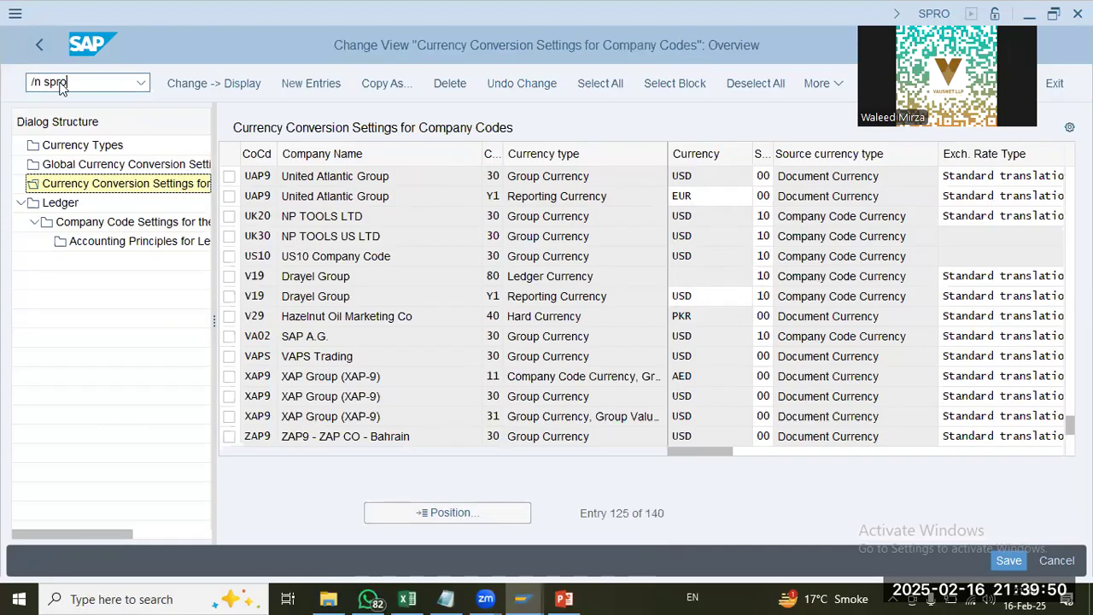
key(Return)
click(242, 83)
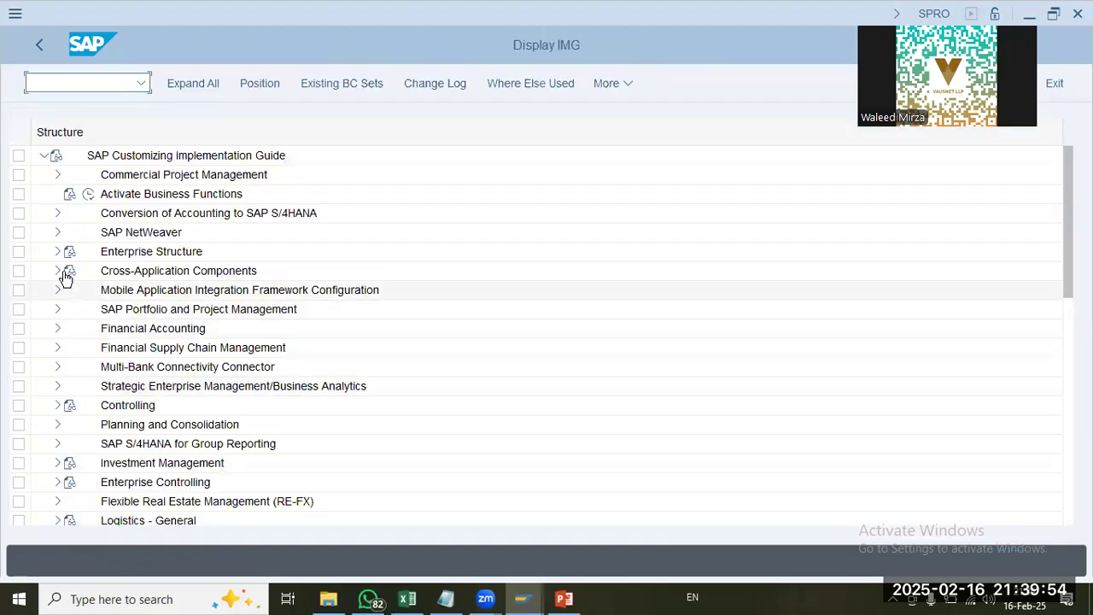
Step: Open Maintain Controlling Area under Controlling, General Controlling, Organization, go to its basic data and dismiss the inconsistency messages
click(58, 407)
click(71, 388)
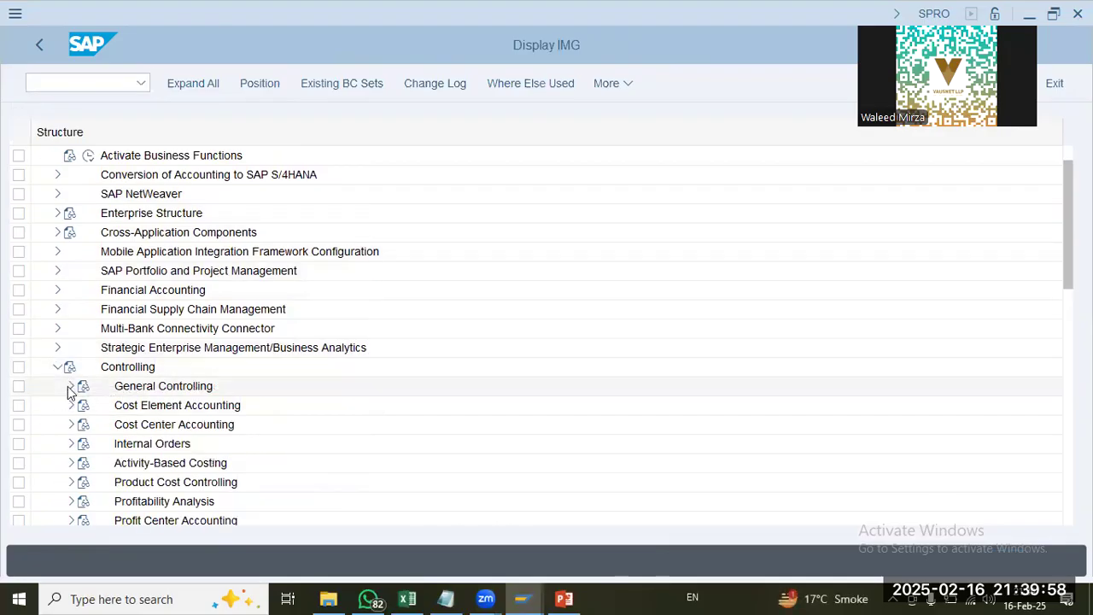
click(84, 271)
click(146, 292)
click(129, 290)
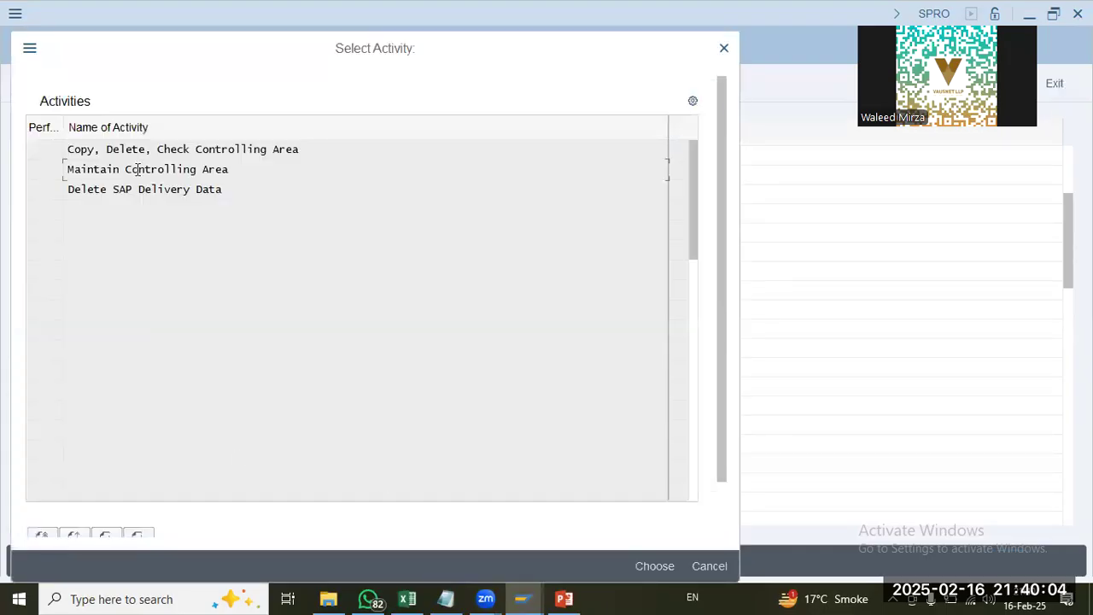
double_click(138, 169)
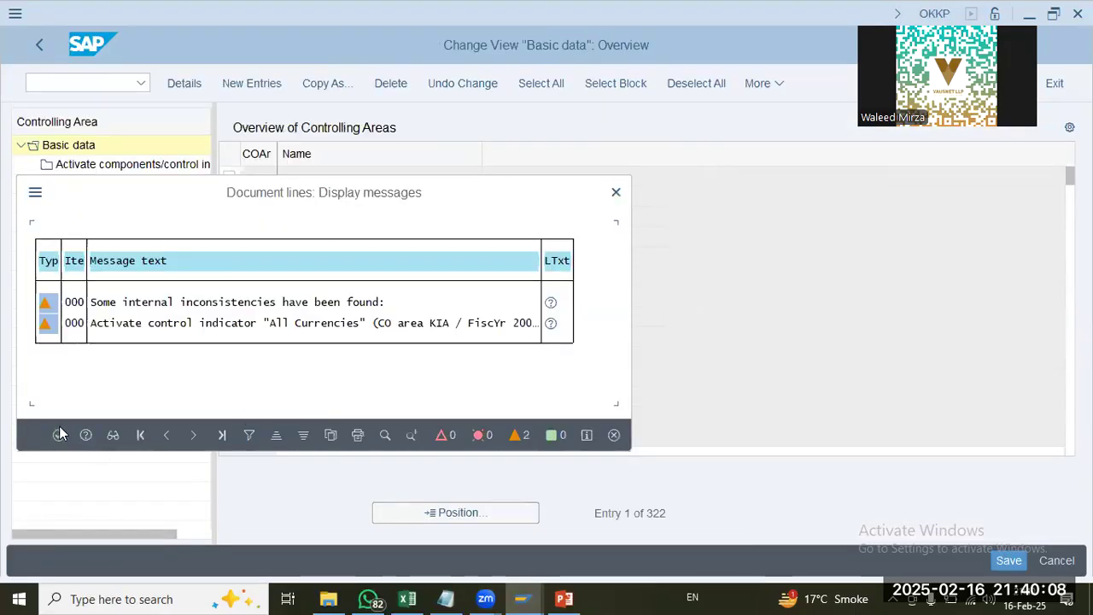
click(59, 432)
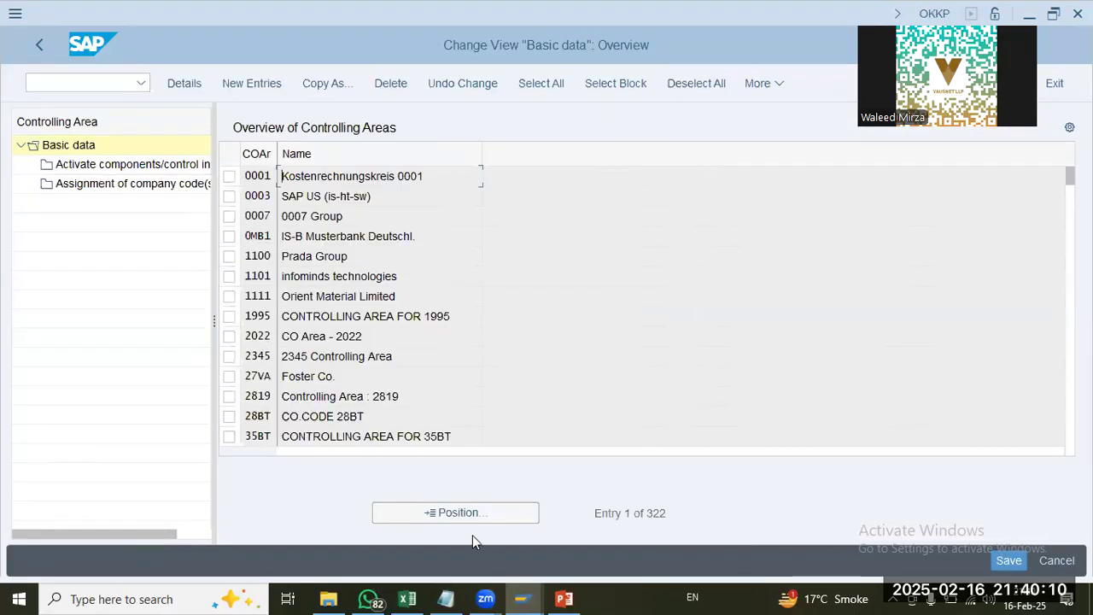
Step: Locate controlling area UAP9 in the overview and open its basic data details
click(474, 516)
text(uap9)
key(Return)
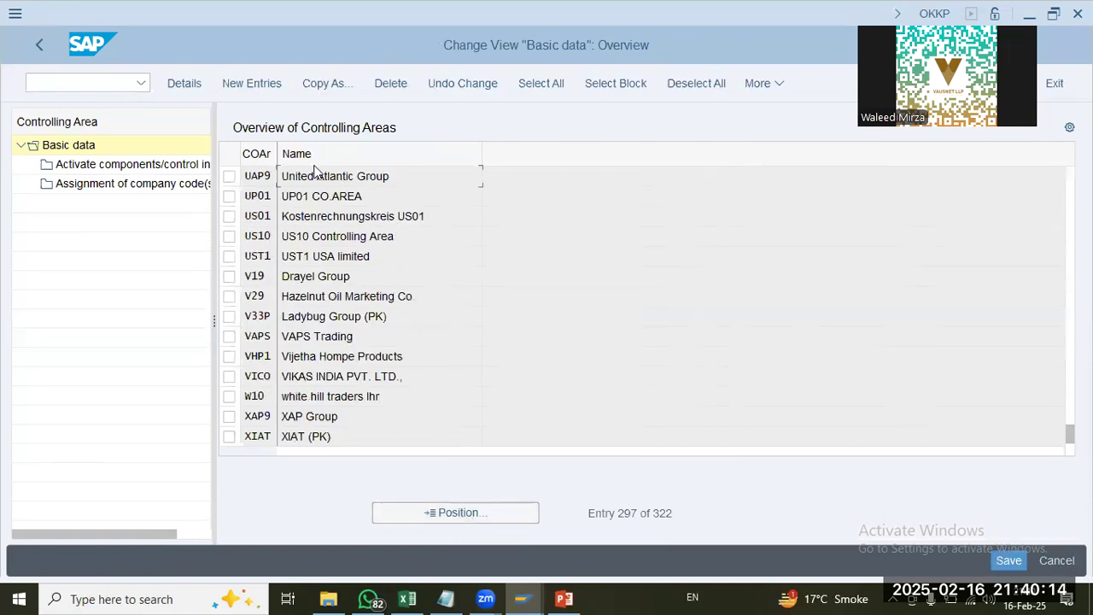
click(229, 176)
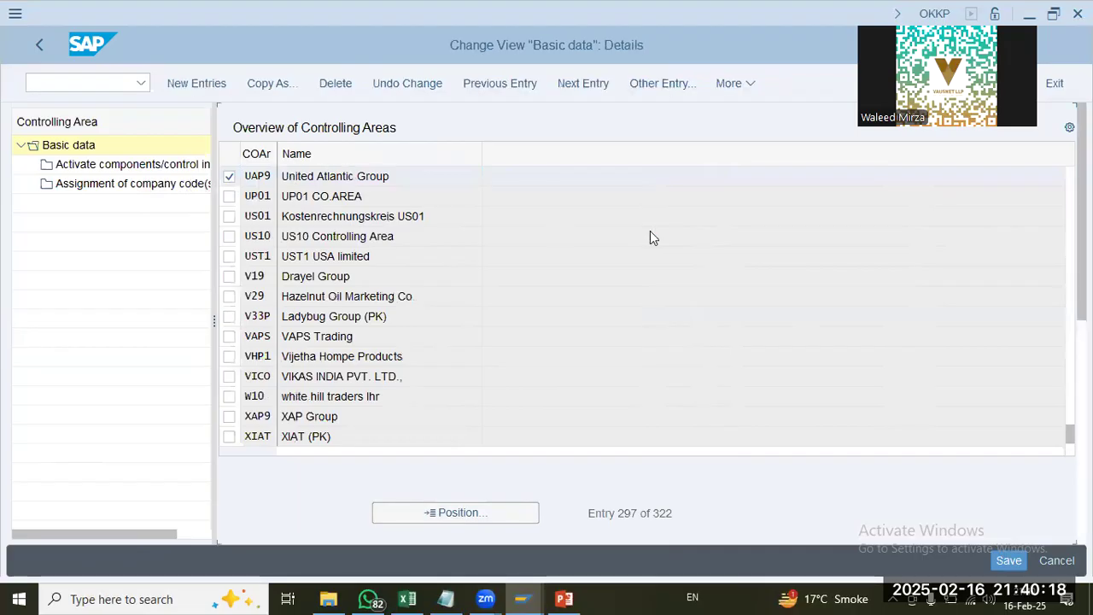
Step: Examine controlling area UAP9's currency type, currency and valuation profile, as well as the object currency and other settings
click(426, 385)
scroll(480, 320, down, 5)
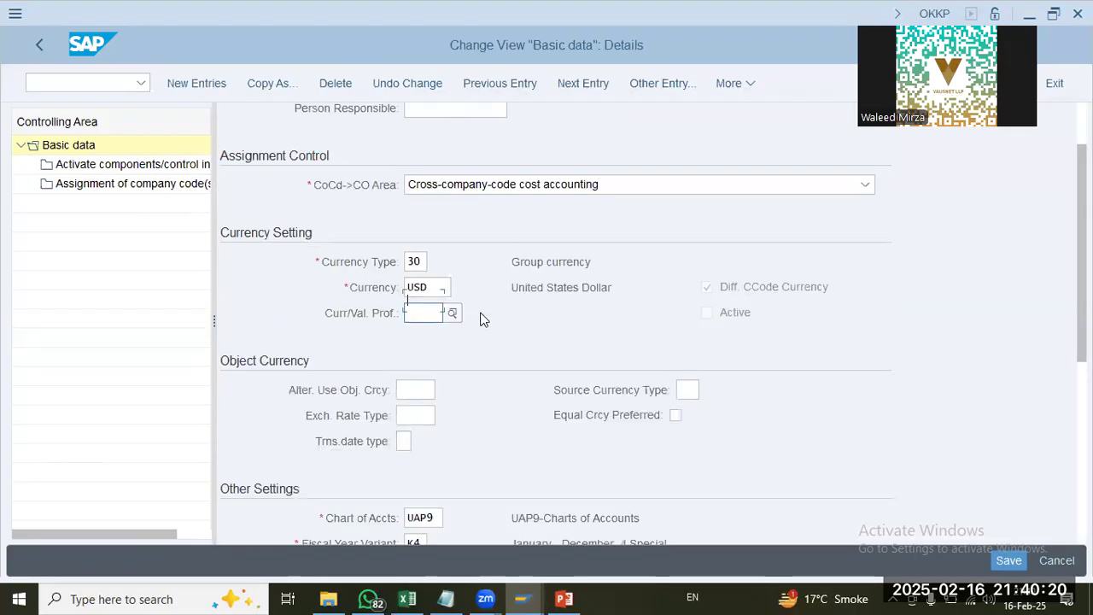
click(424, 192)
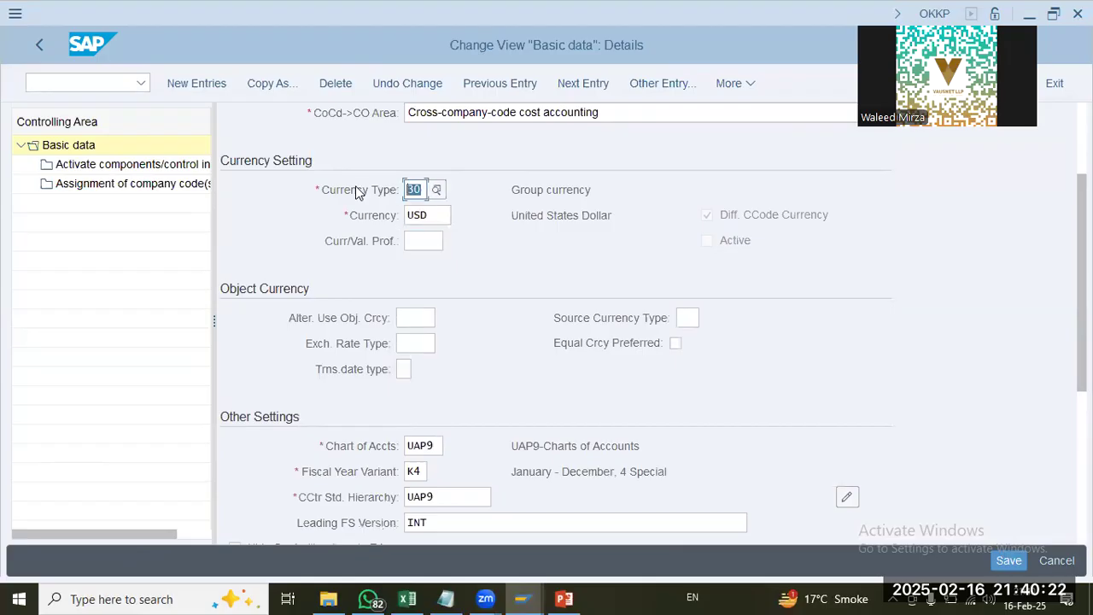
key(Tab)
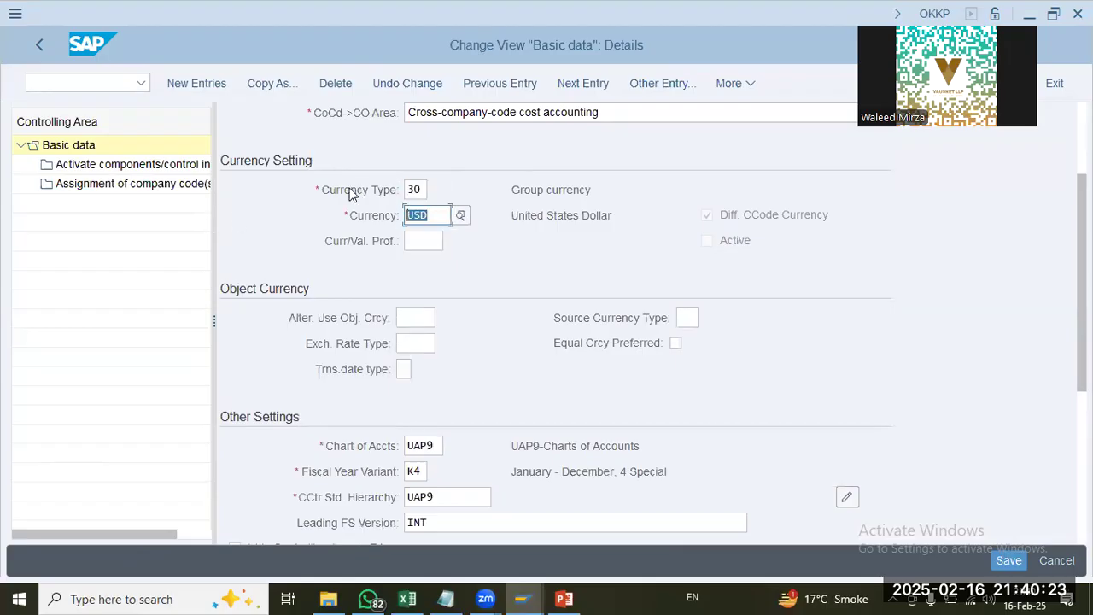
click(409, 189)
drag(602, 190, 500, 201)
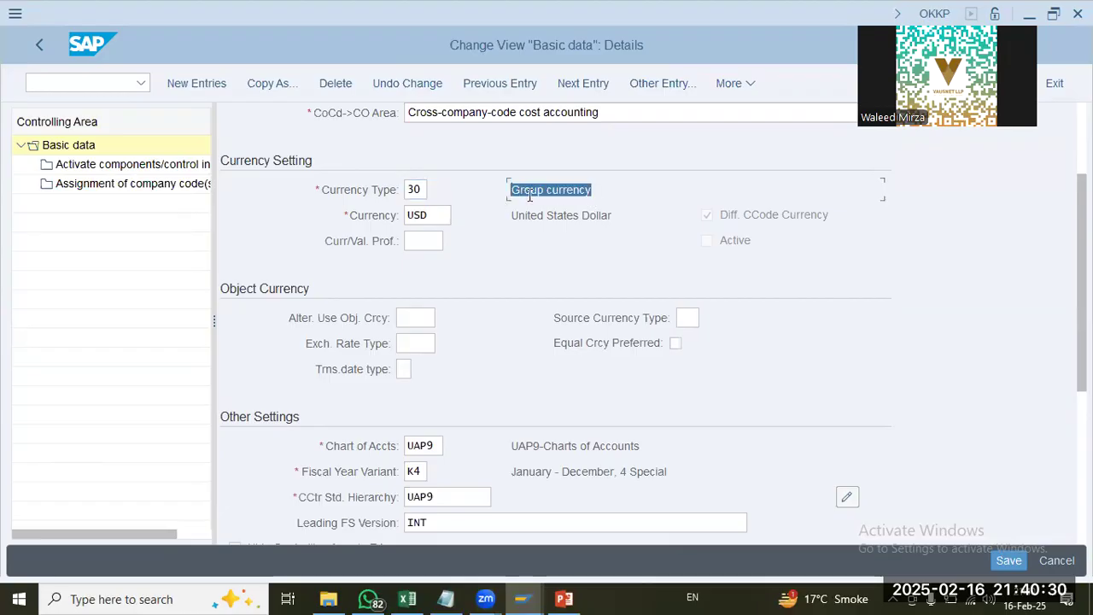
click(523, 189)
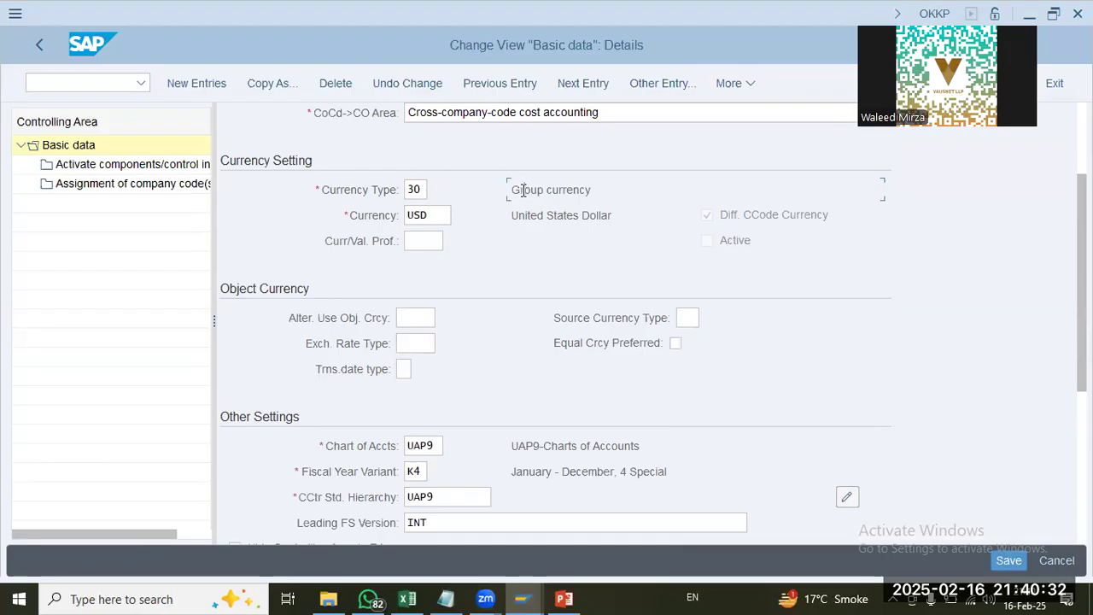
drag(513, 189, 614, 192)
click(593, 185)
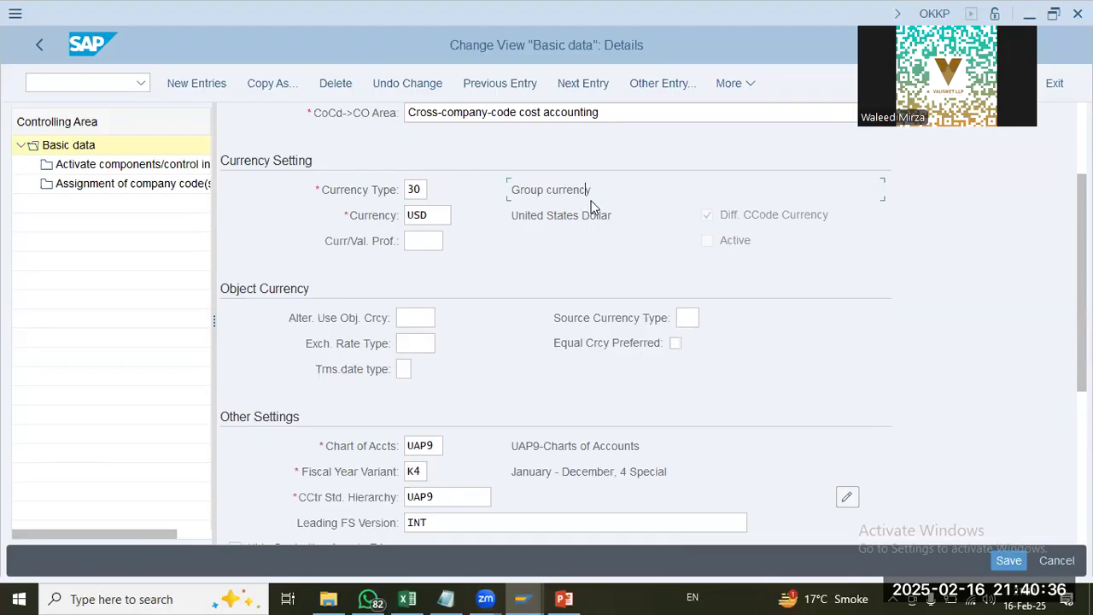
drag(603, 193, 501, 192)
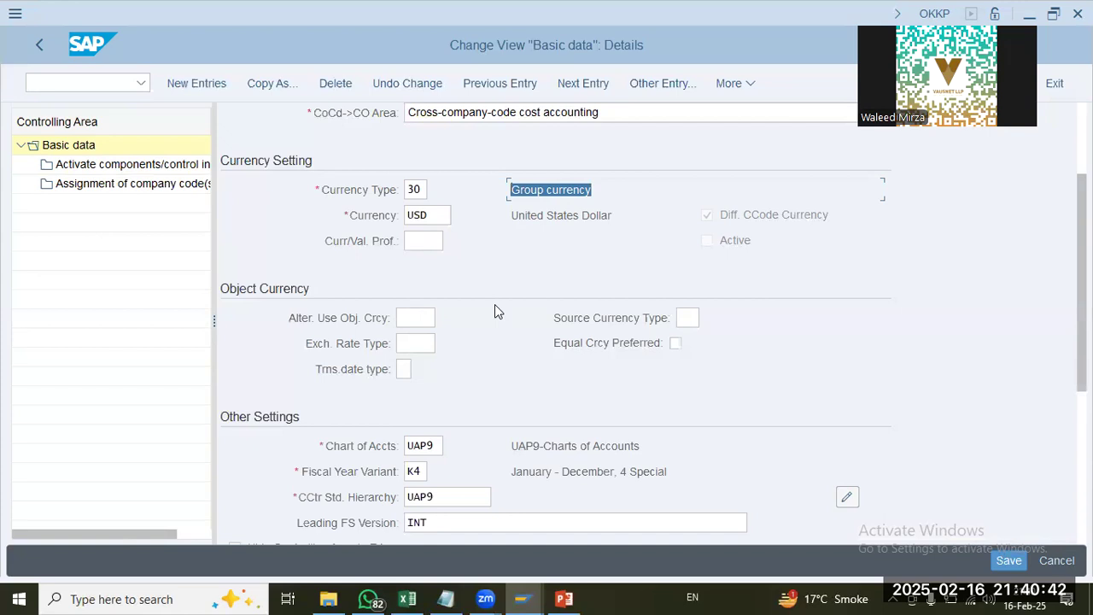
scroll(495, 304, down, 4)
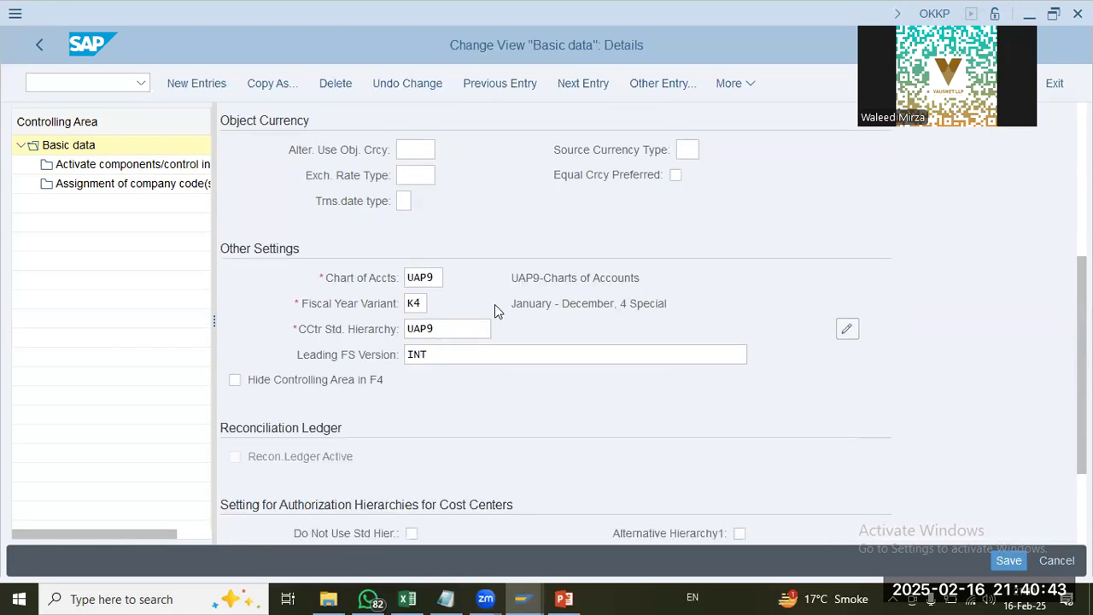
Step: Examine controlling area UAP9's chart of accounts, fiscal year variant, cost center standard hierarchy and leading FS version
double_click(417, 278)
double_click(416, 304)
key(Tab)
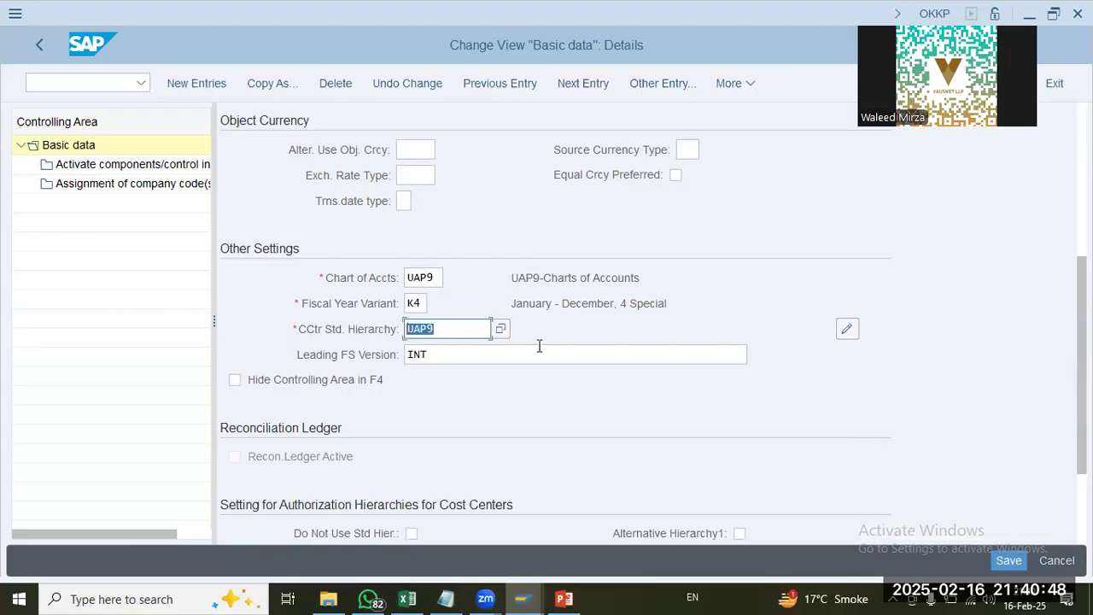
double_click(424, 354)
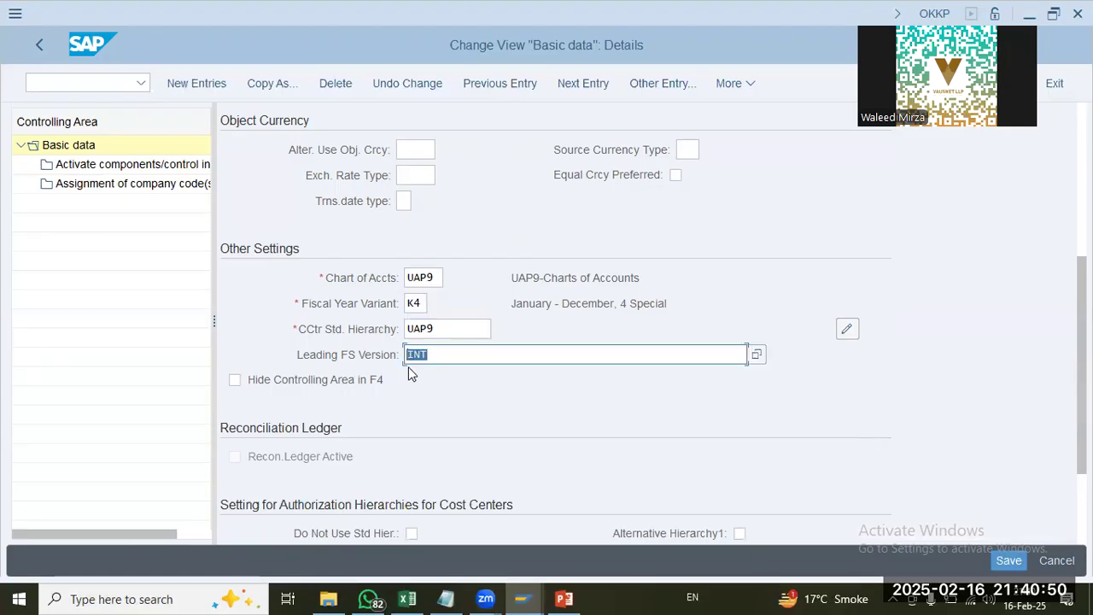
Step: Review the activated components and control indicators of controlling area UAP9, as well as its assigned company codes
click(144, 164)
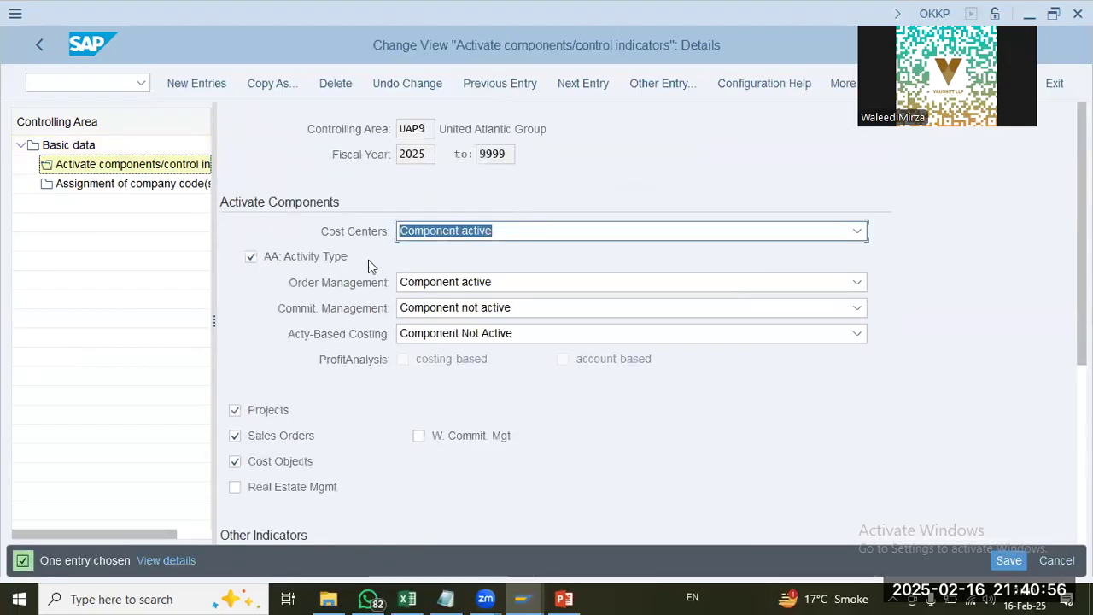
click(135, 185)
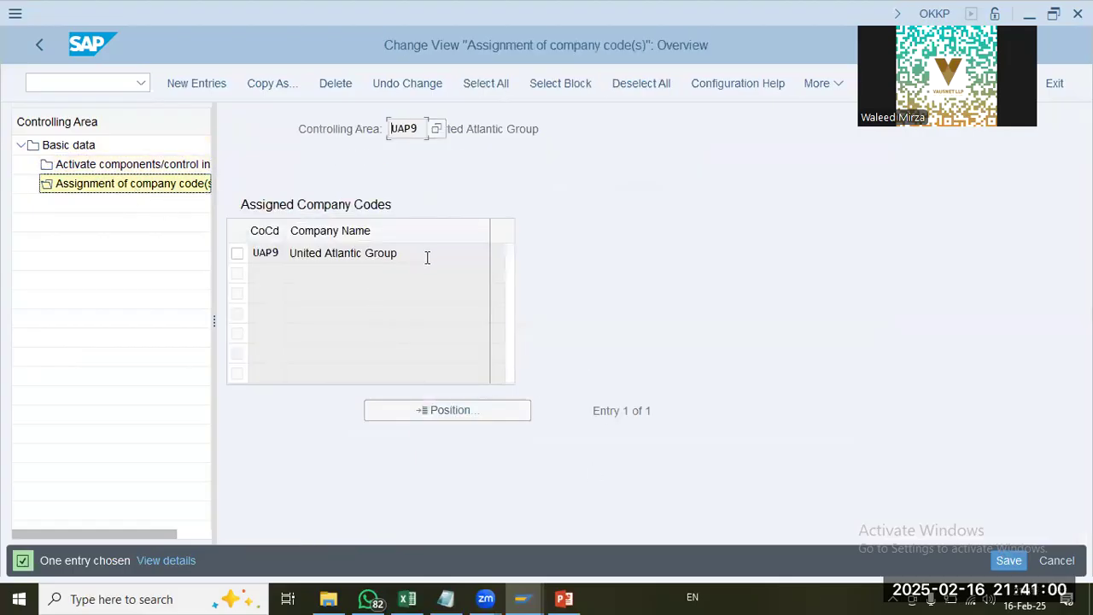
click(410, 255)
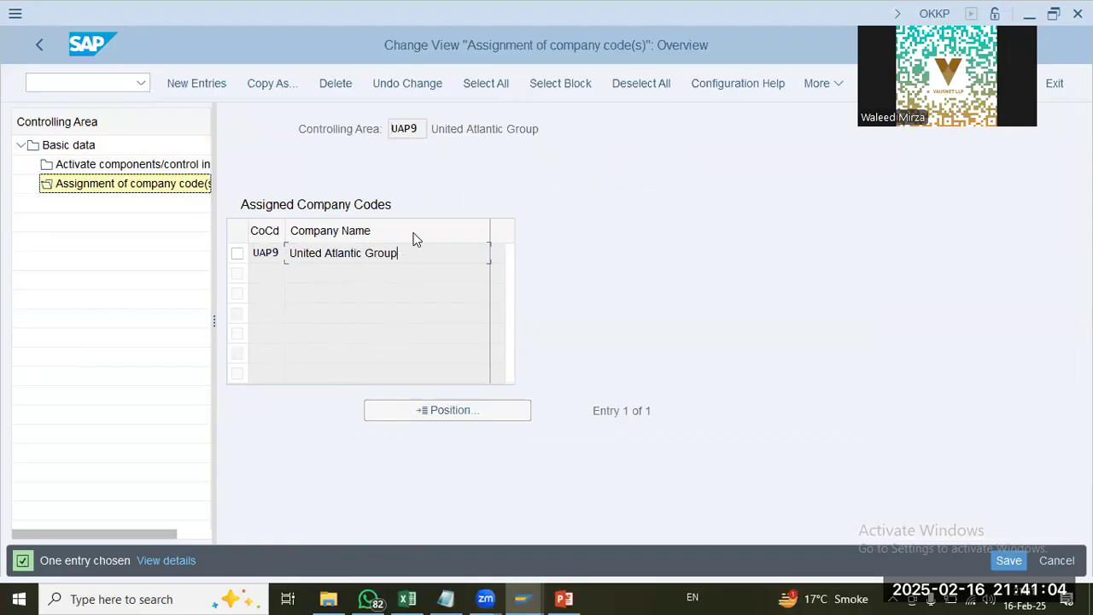
Step: Leave the controlling area settings by running /nspro and display the SAP reference IMG
click(86, 83)
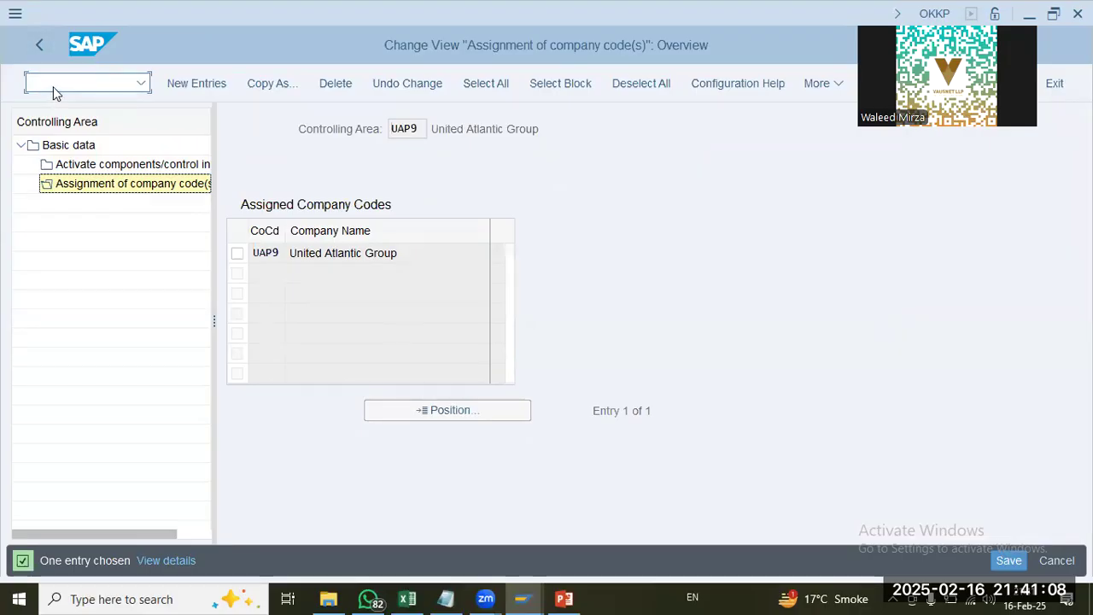
text(/nspro)
key(Return)
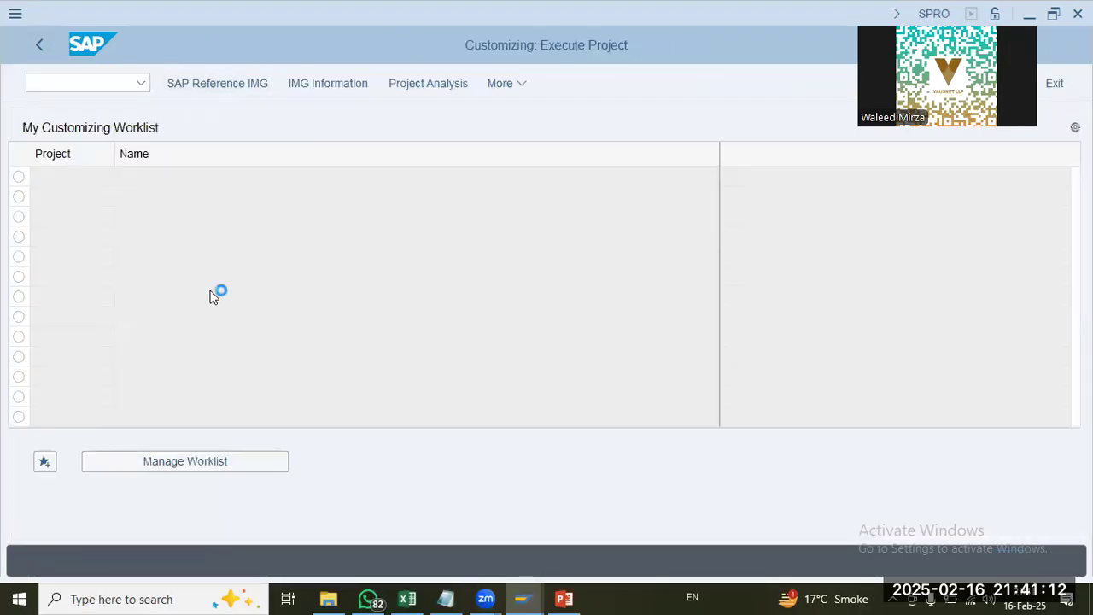
key(F5)
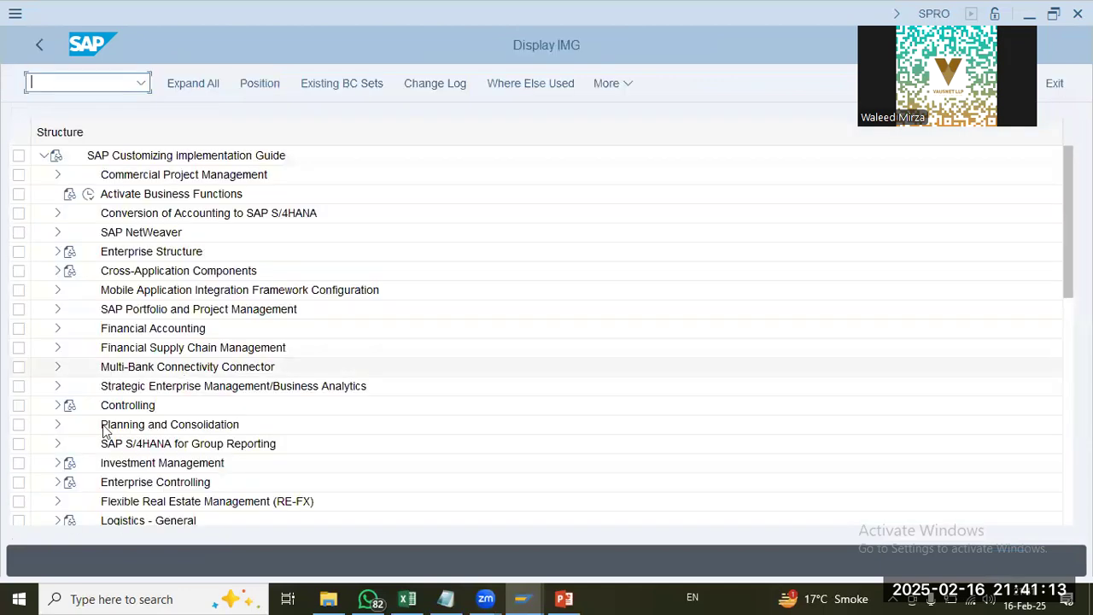
Step: Open Maintain Number Ranges for Controlling Documents under Controlling, General Controlling, Organization
click(58, 406)
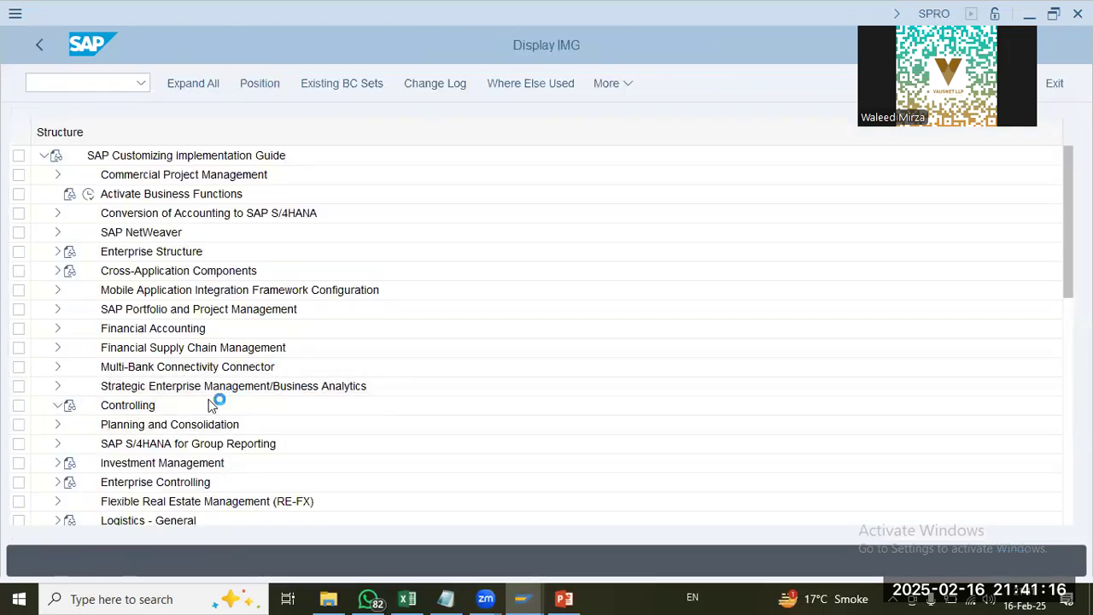
click(71, 386)
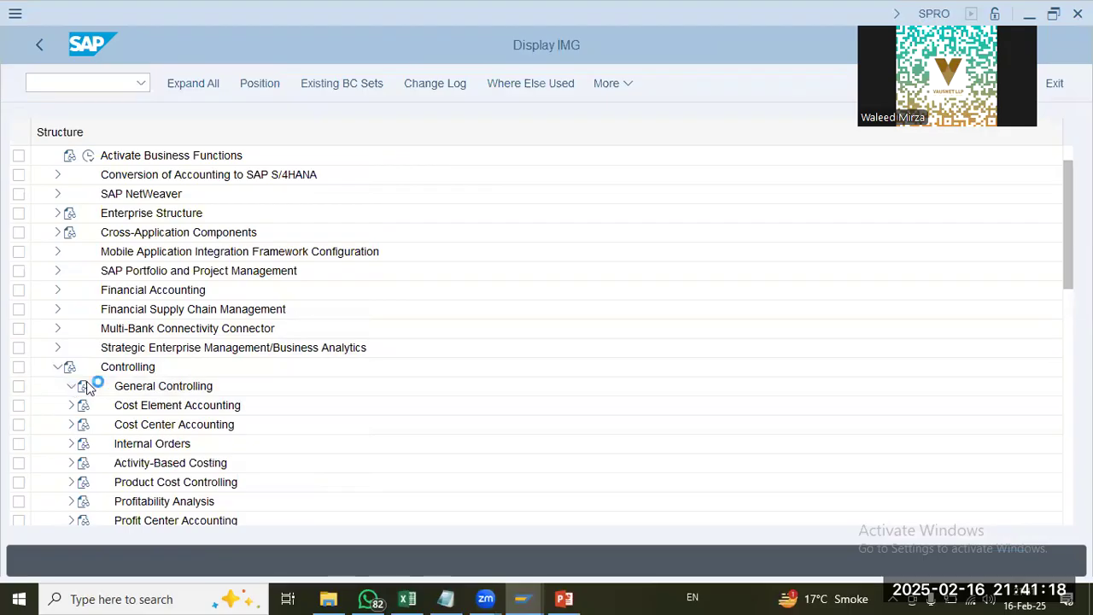
click(85, 271)
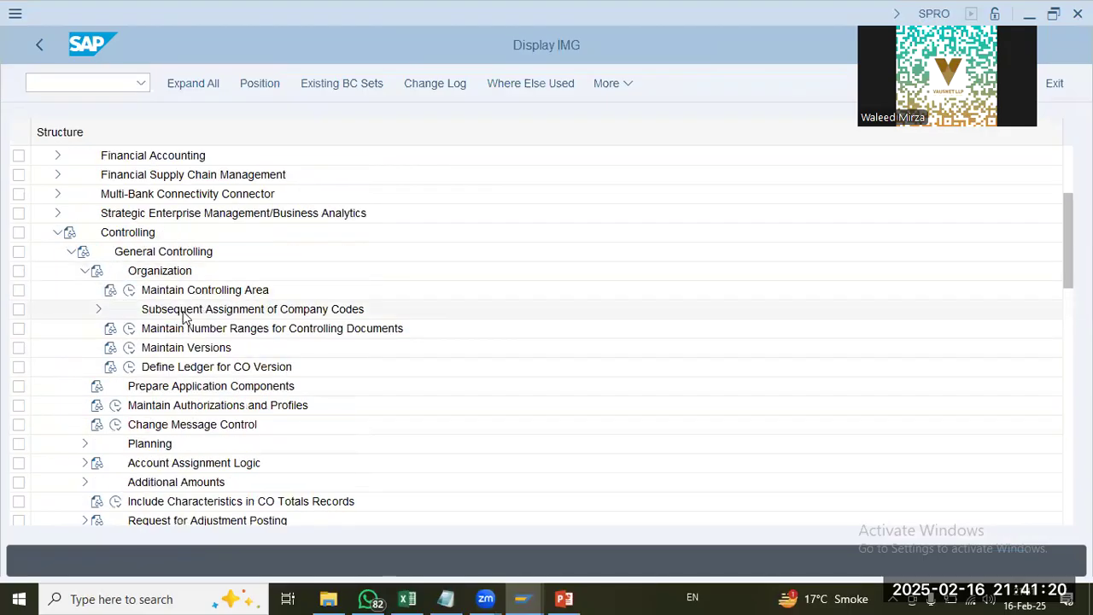
click(98, 309)
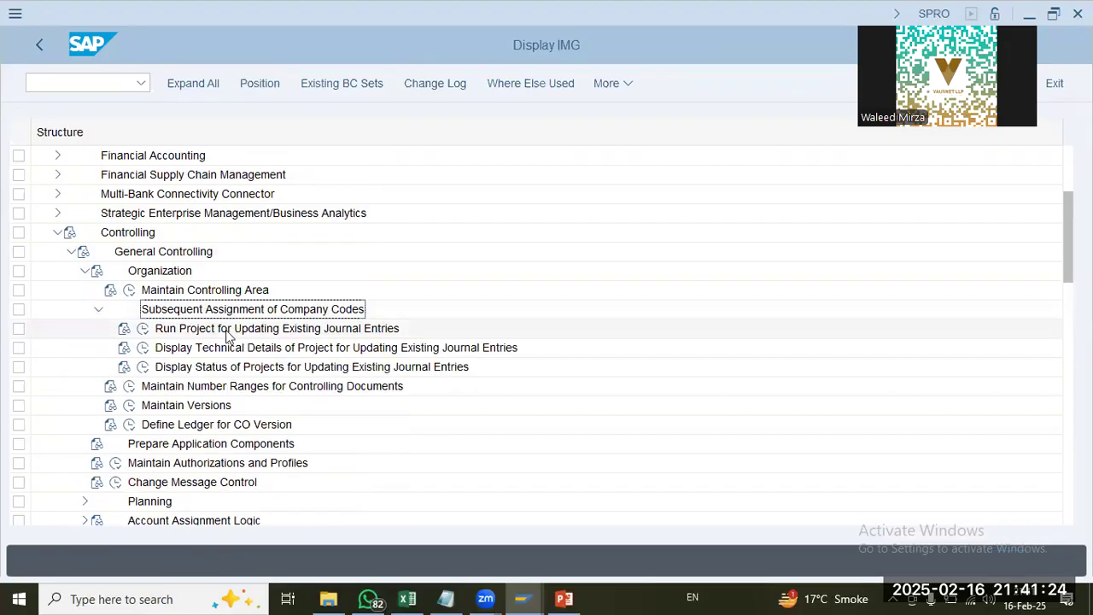
click(97, 309)
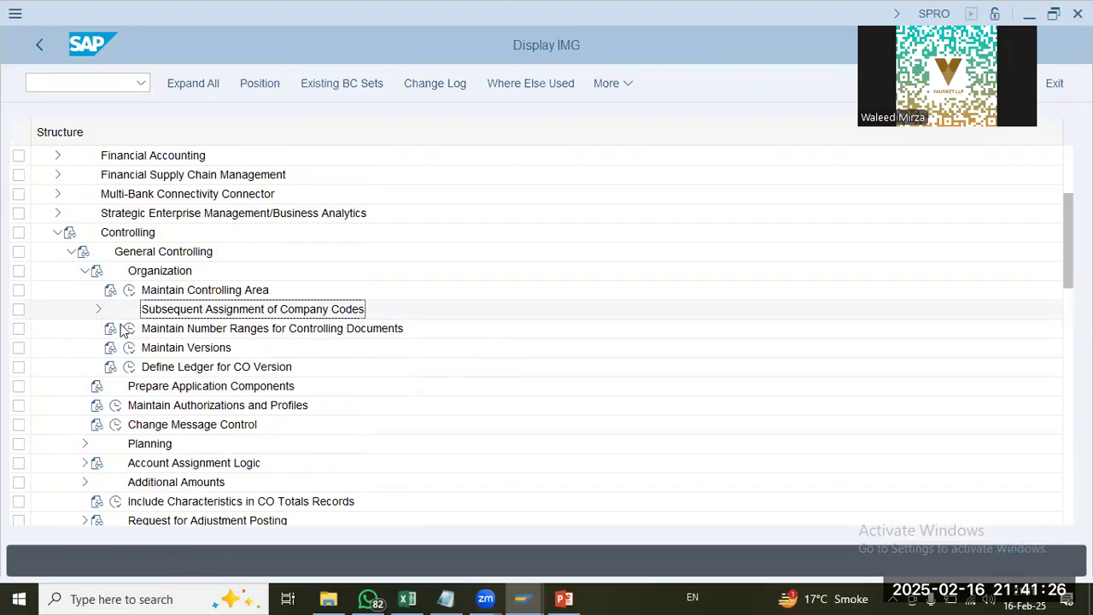
click(130, 329)
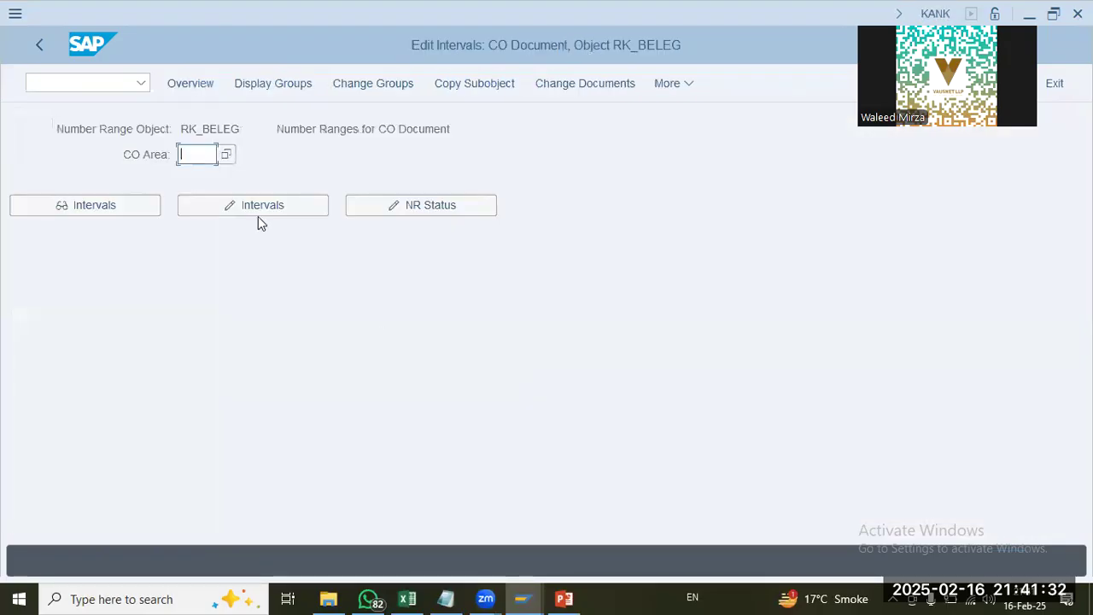
Step: Enter CO area UAP9 and open its CO document number range groups for changing
text(9)
key(Return)
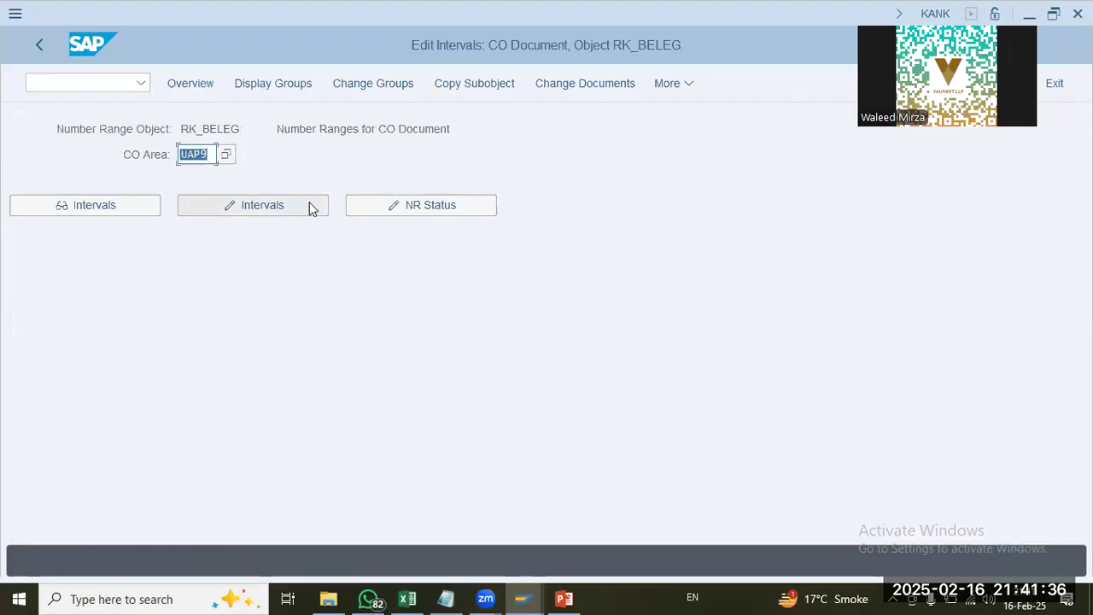
click(382, 83)
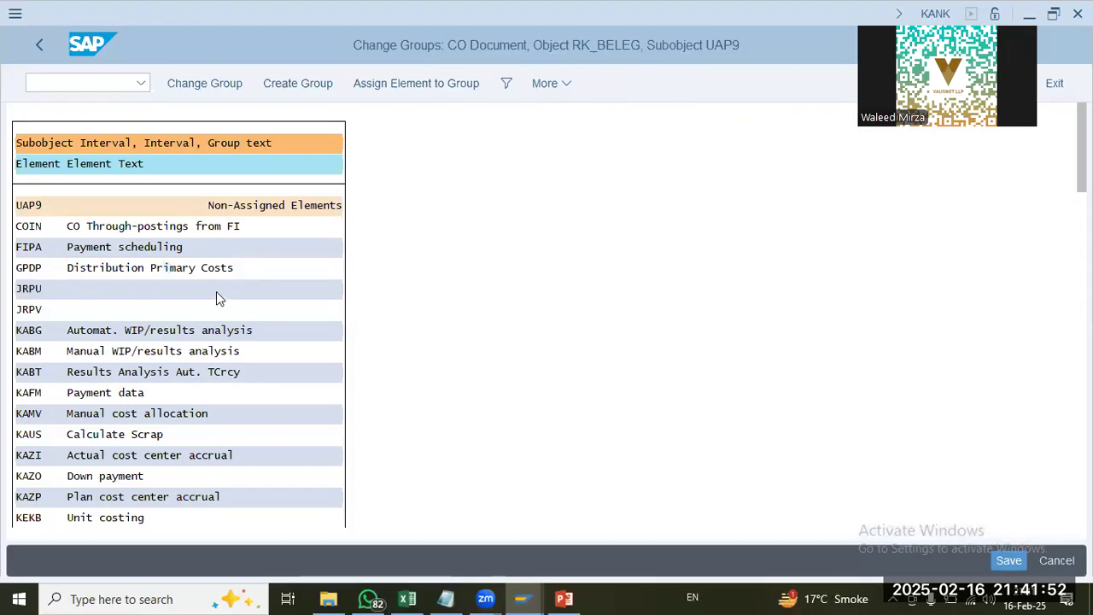
Step: Search the non-assigned elements for "rku" and go to the Repost costs entry, RKU1
key(ctrl+f)
text(ruk)
key(BackSpace)
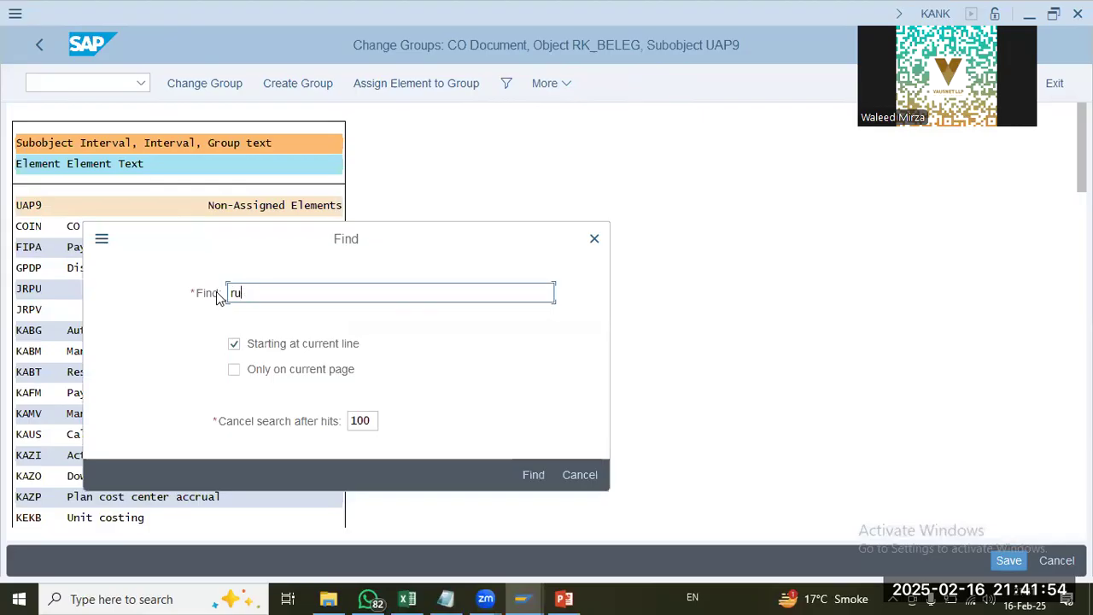
text(u)
key(Return)
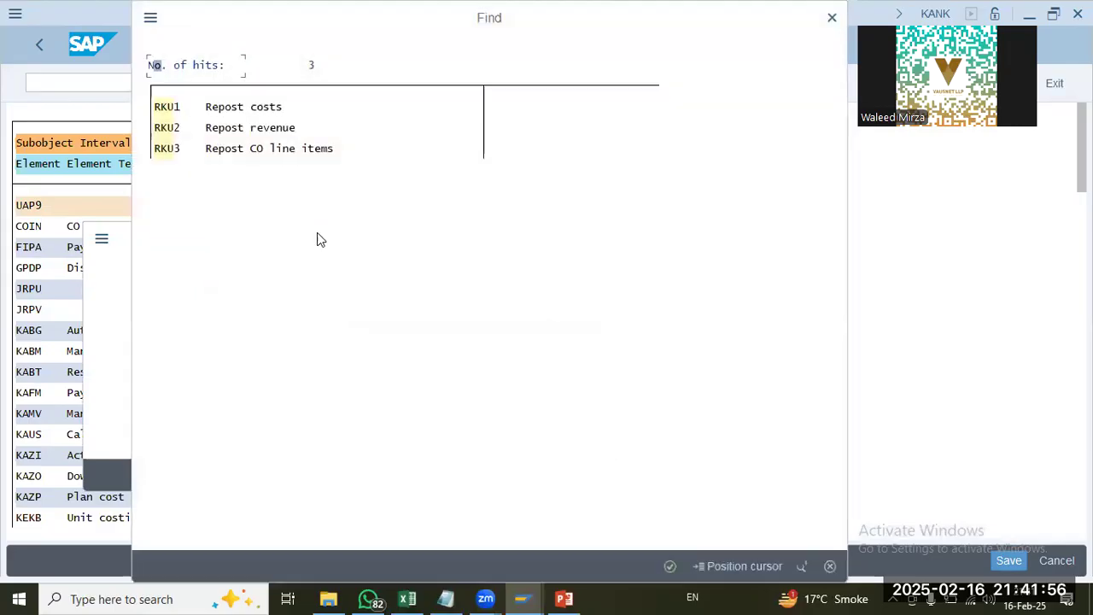
click(230, 113)
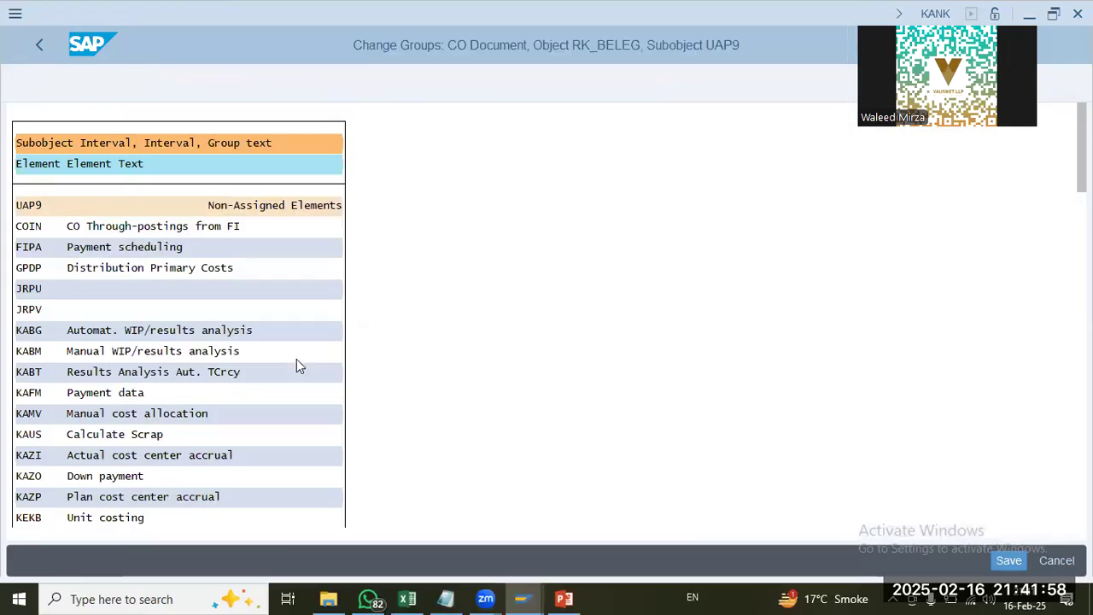
click(205, 208)
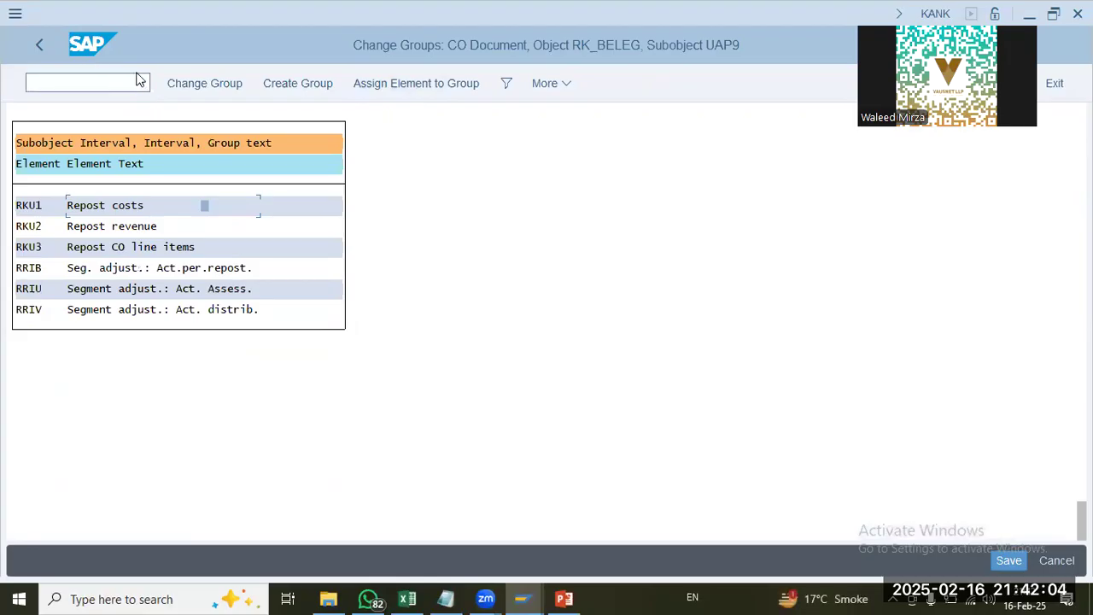
Step: Create a number range group starting with "UAP9 -" and give it an interval from 090000000 to 099999999
click(282, 85)
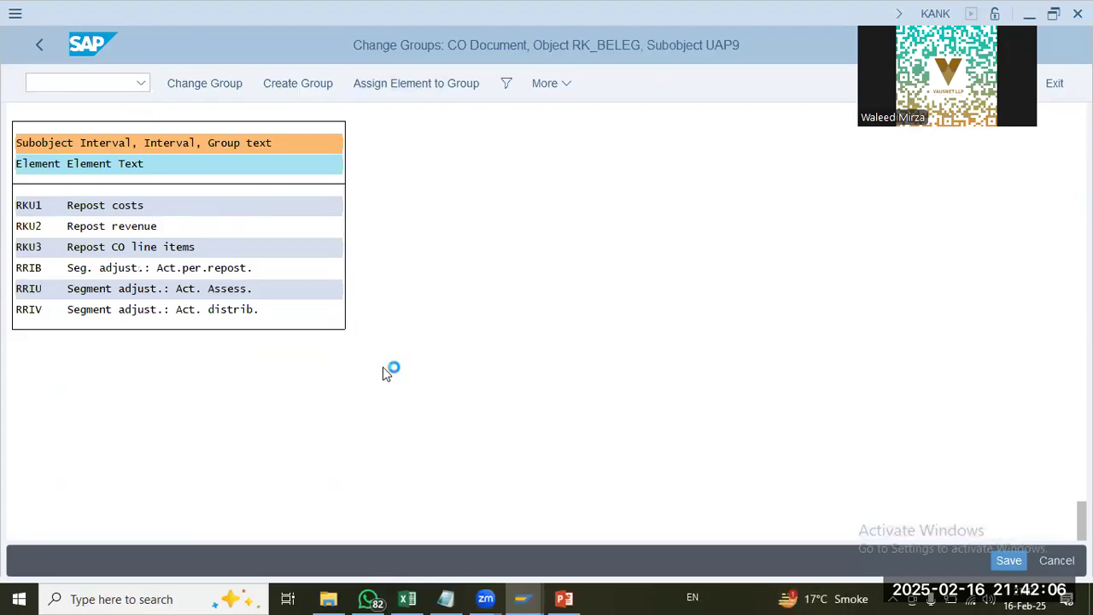
text(UAP9 -)
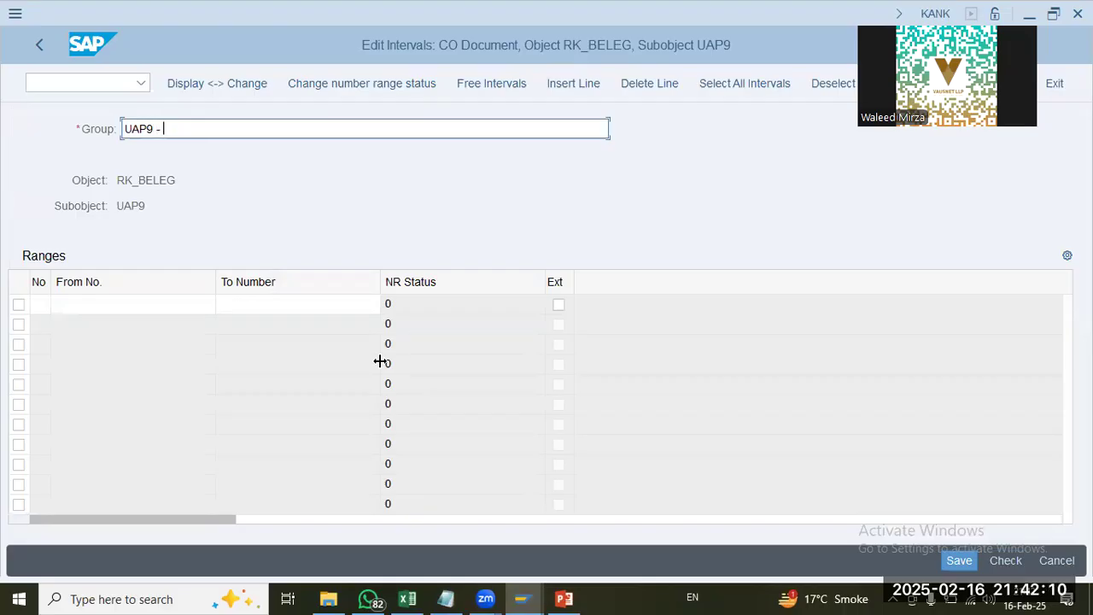
click(173, 306)
text(9)
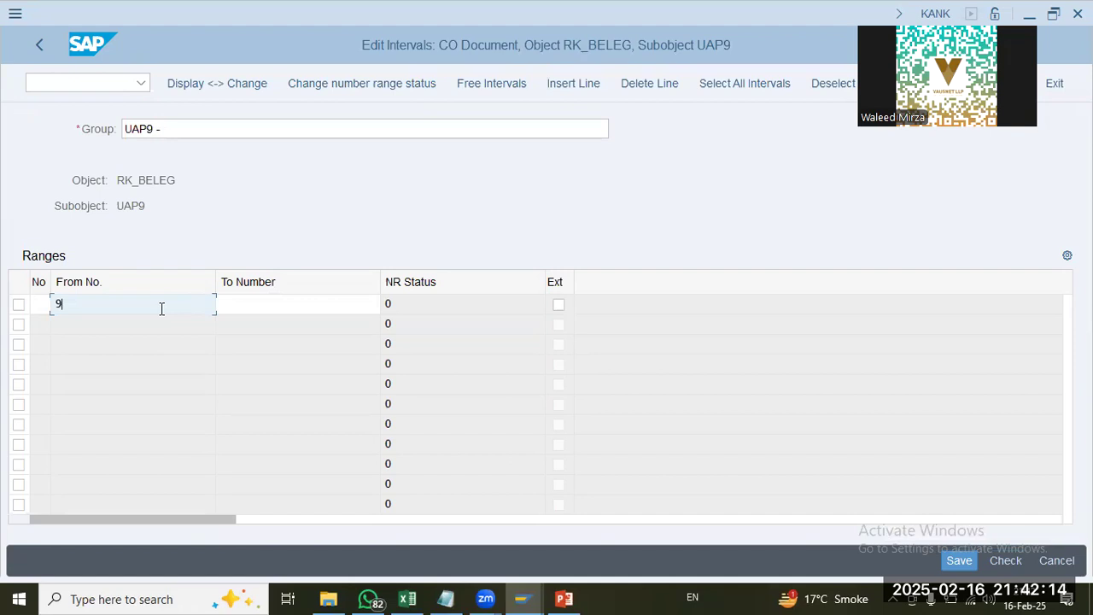
key(BackSpace)
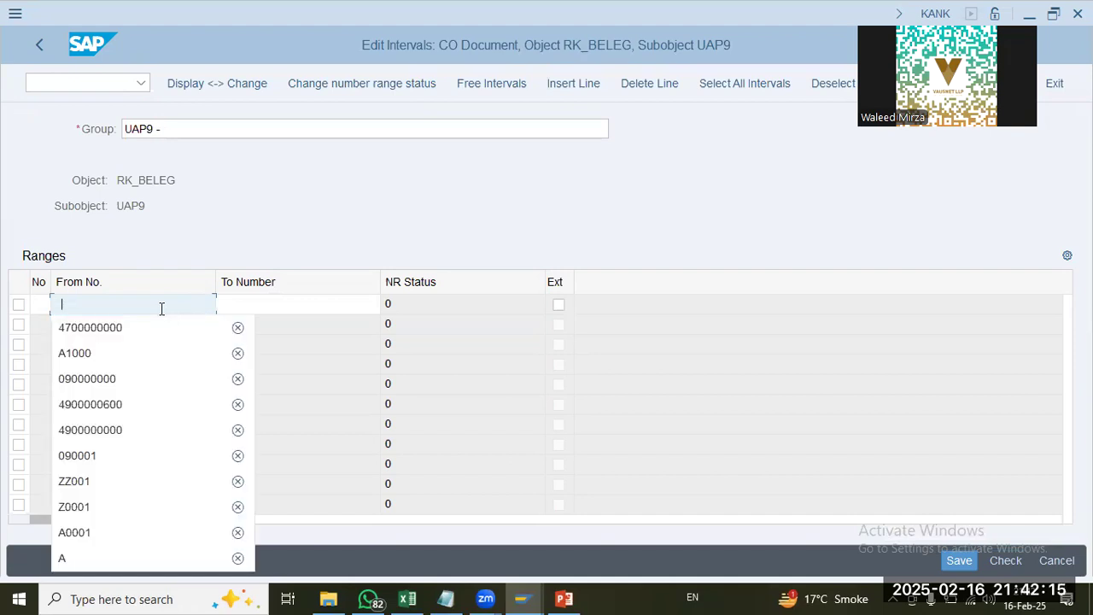
click(128, 377)
click(281, 306)
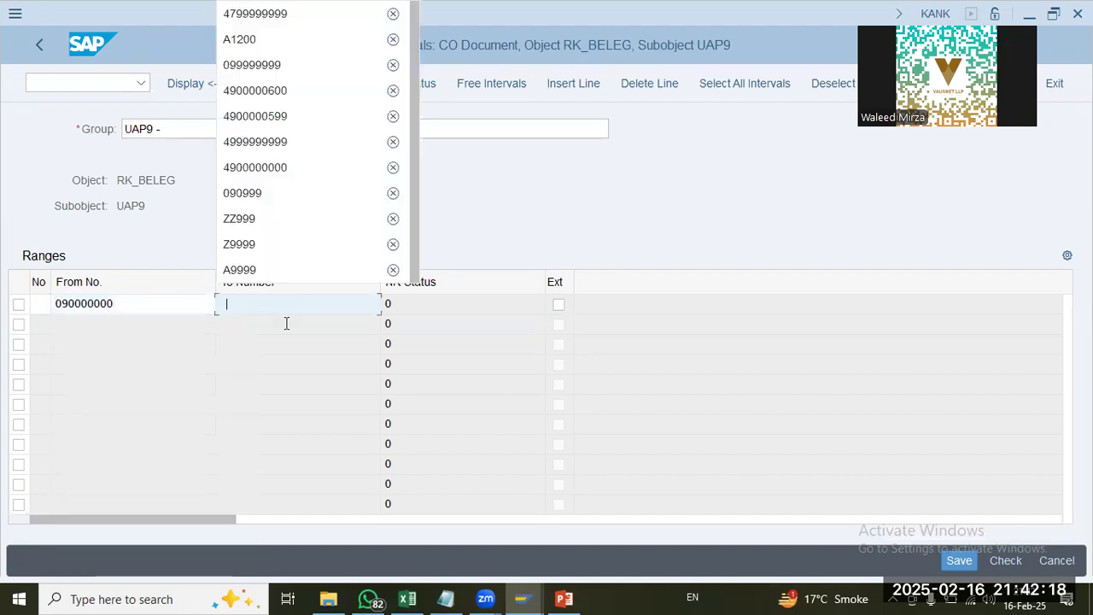
click(299, 65)
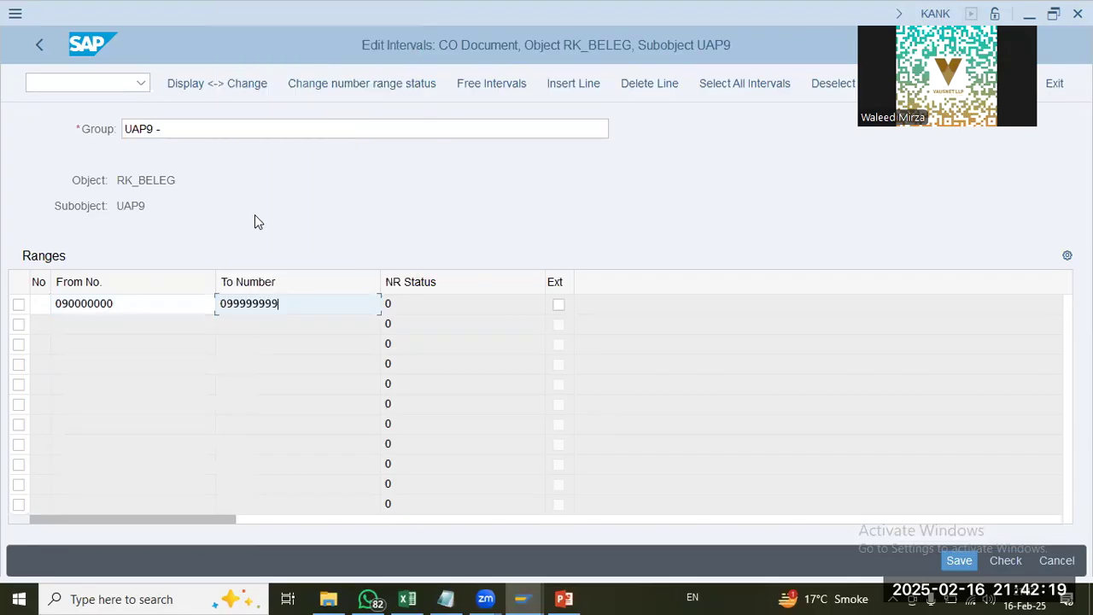
double_click(143, 304)
key(ctrl+c)
click(227, 124)
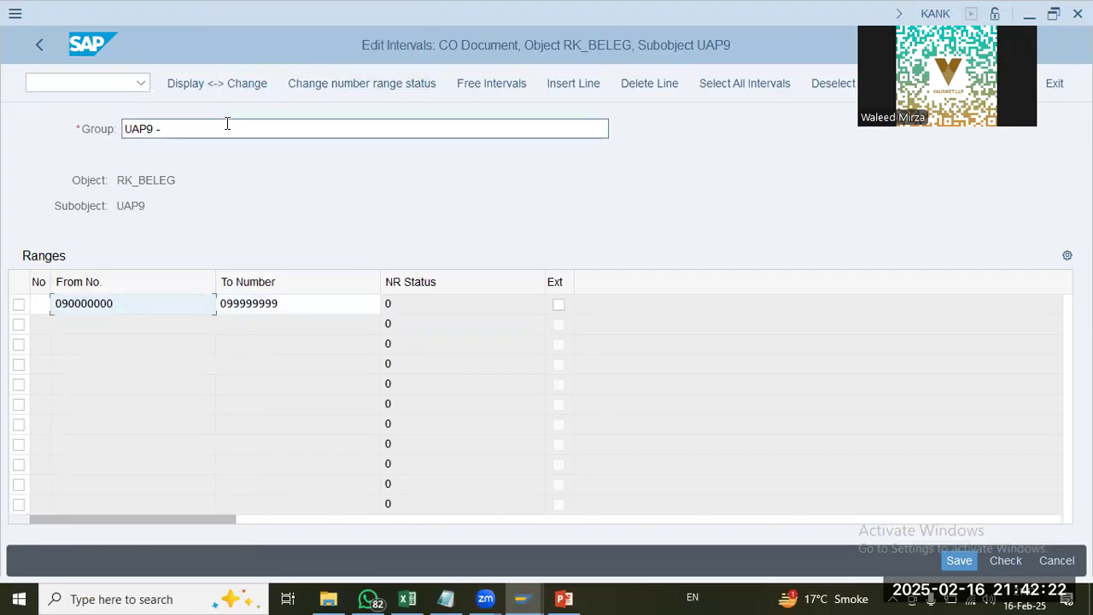
key(ctrl+v)
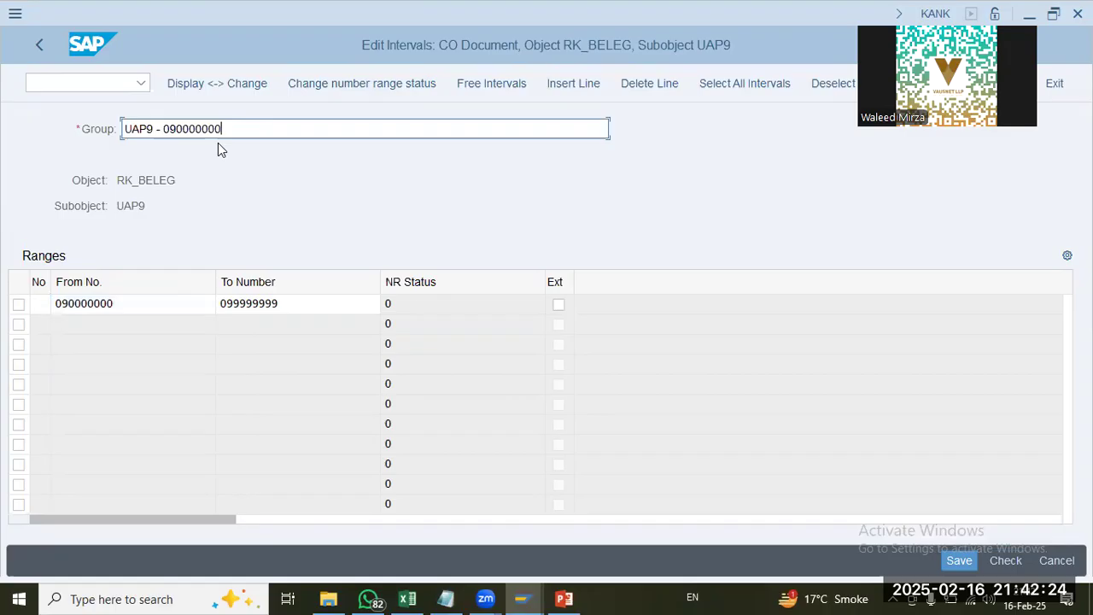
click(299, 303)
key(ctrl+a)
key(ctrl+c)
click(292, 127)
text(-)
key(ctrl+v)
Step: Set the interval's number to U9, save the new group and acknowledge the number range transport notice
click(41, 304)
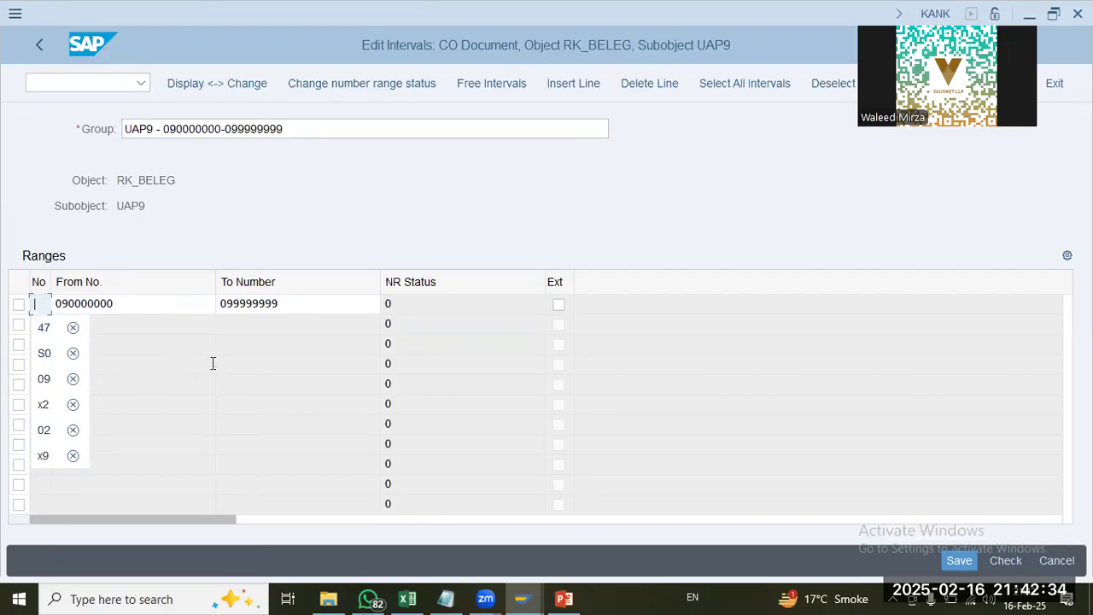
text(U9)
key(Return)
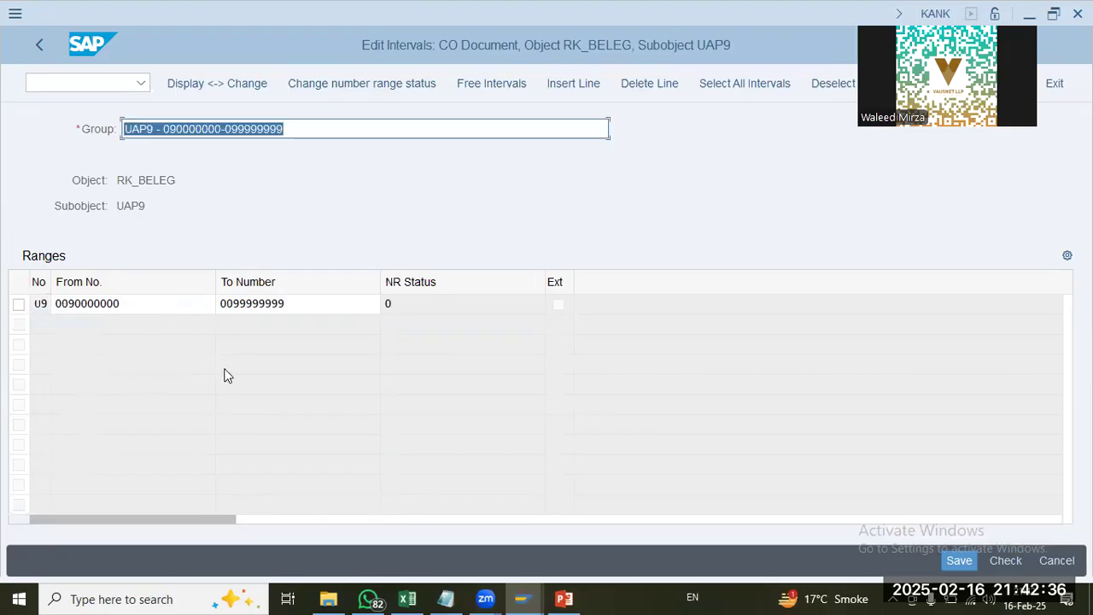
click(960, 561)
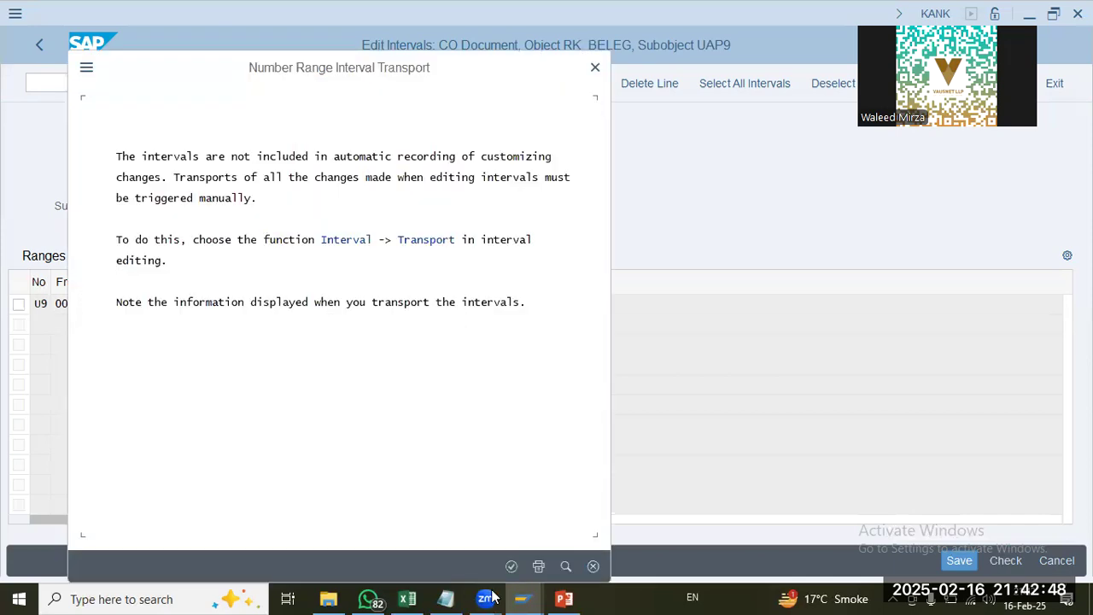
click(513, 569)
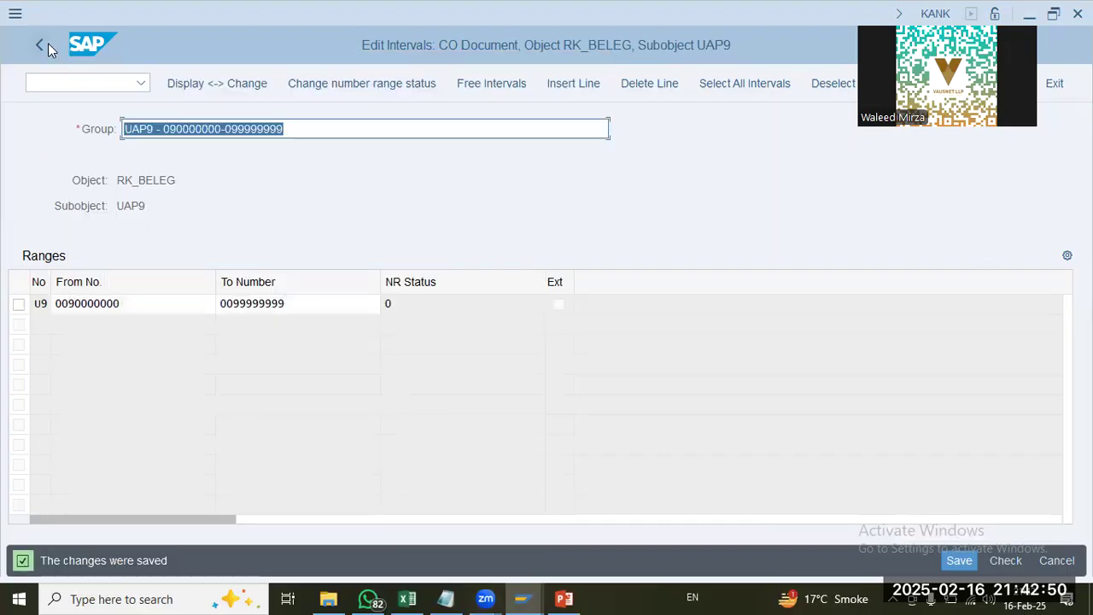
click(48, 44)
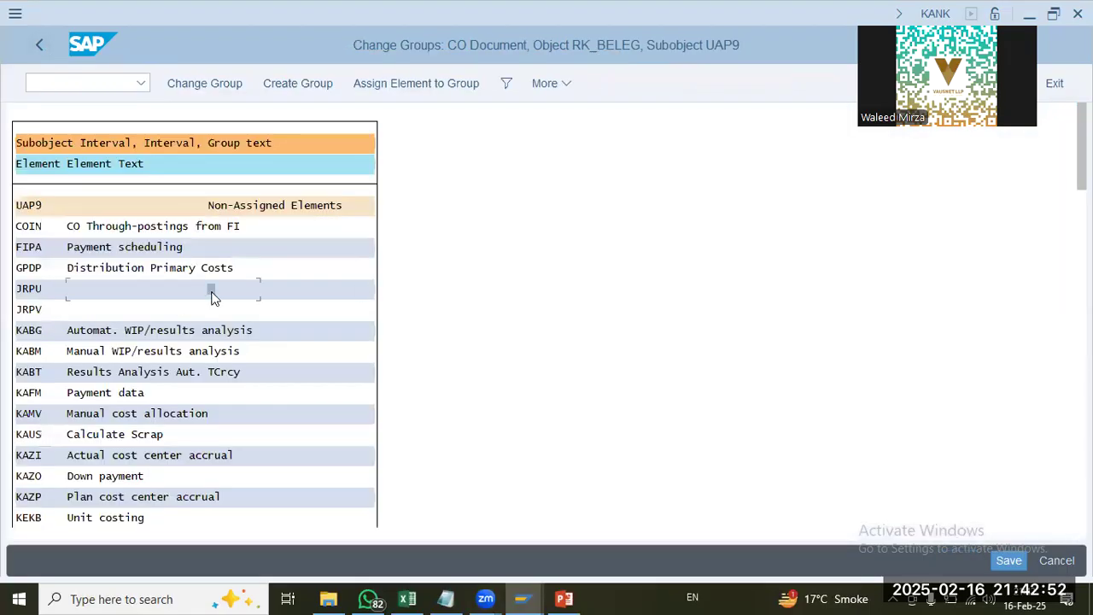
key(ctrl+f)
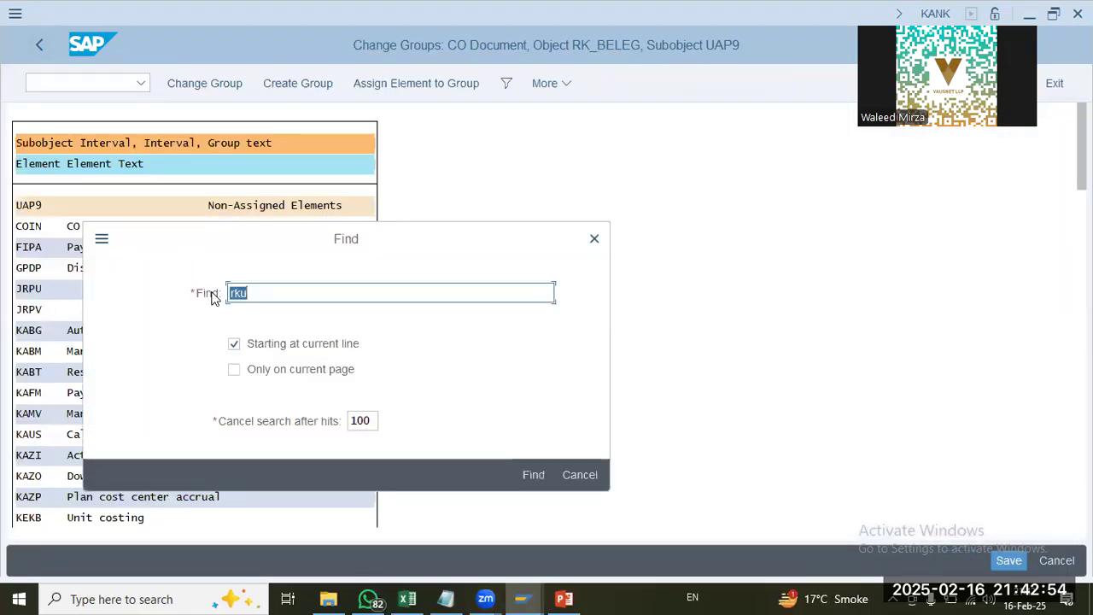
key(Return)
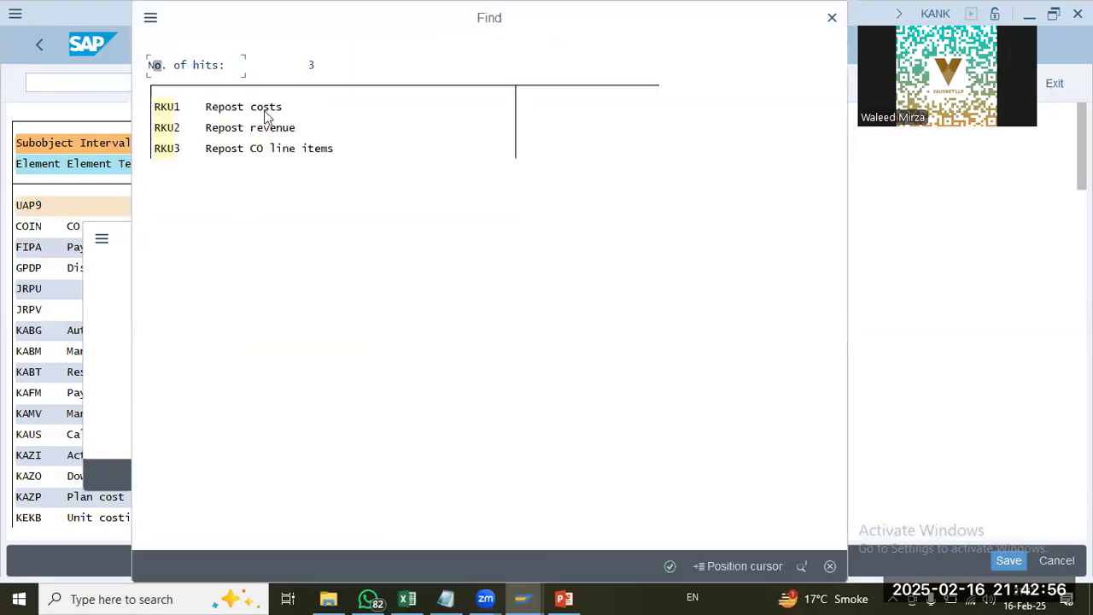
double_click(267, 111)
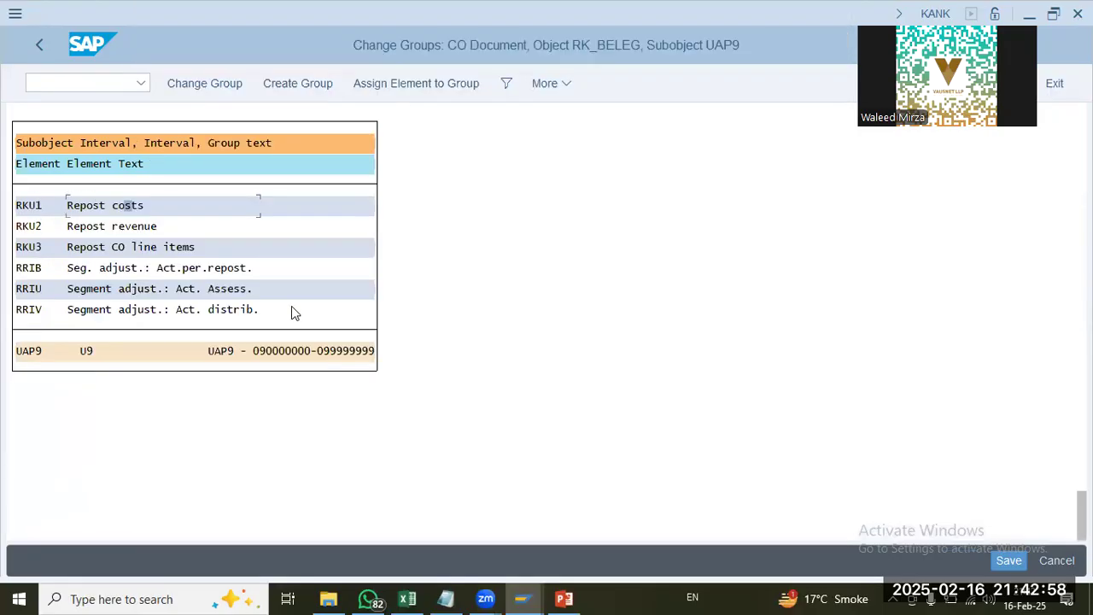
click(383, 83)
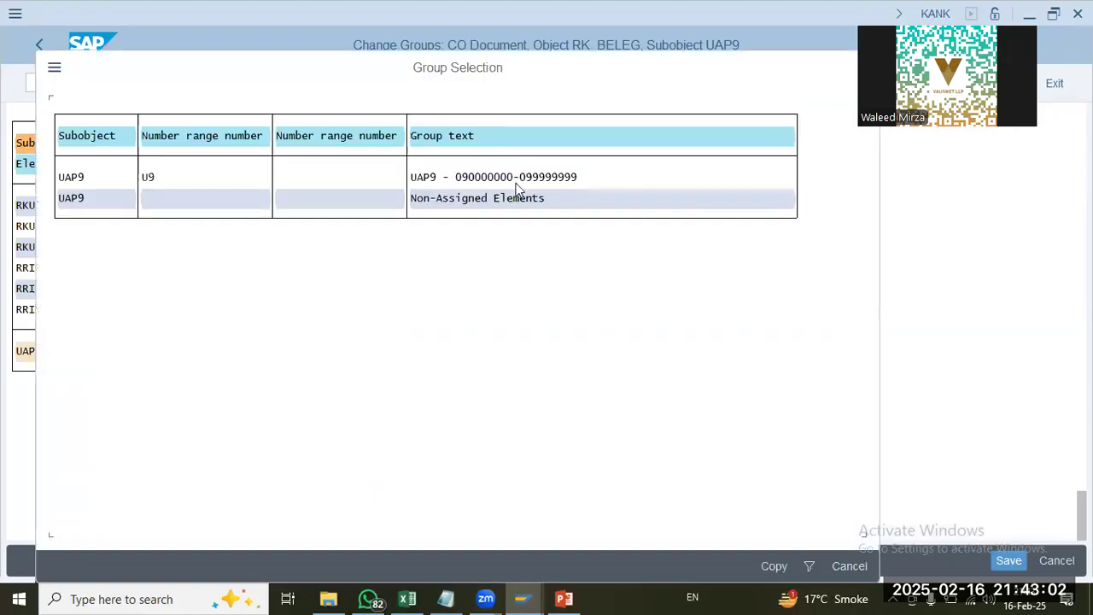
key(Escape)
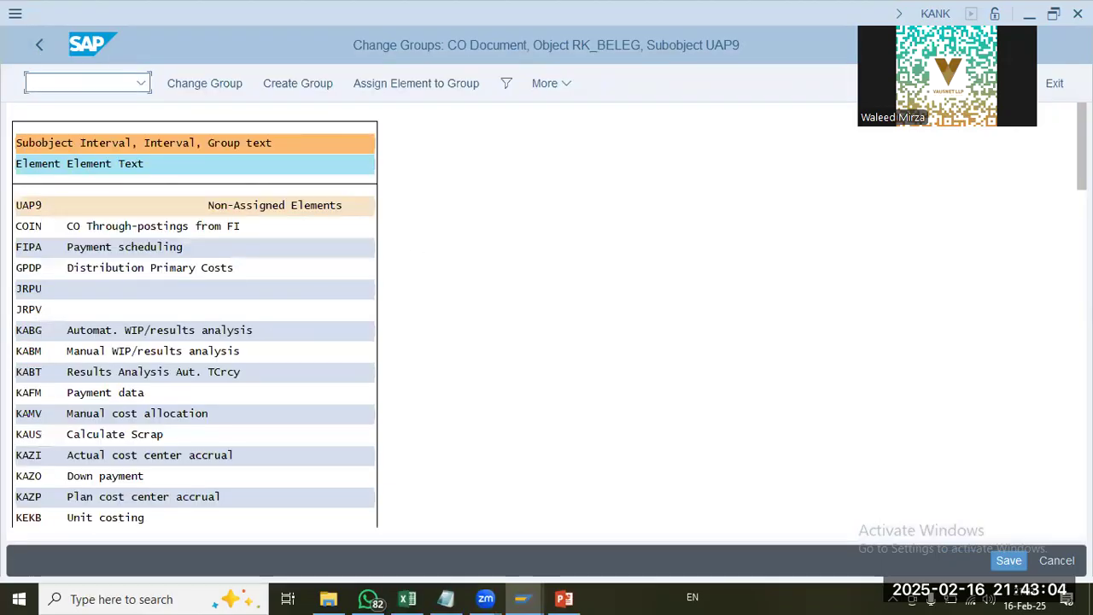
click(254, 266)
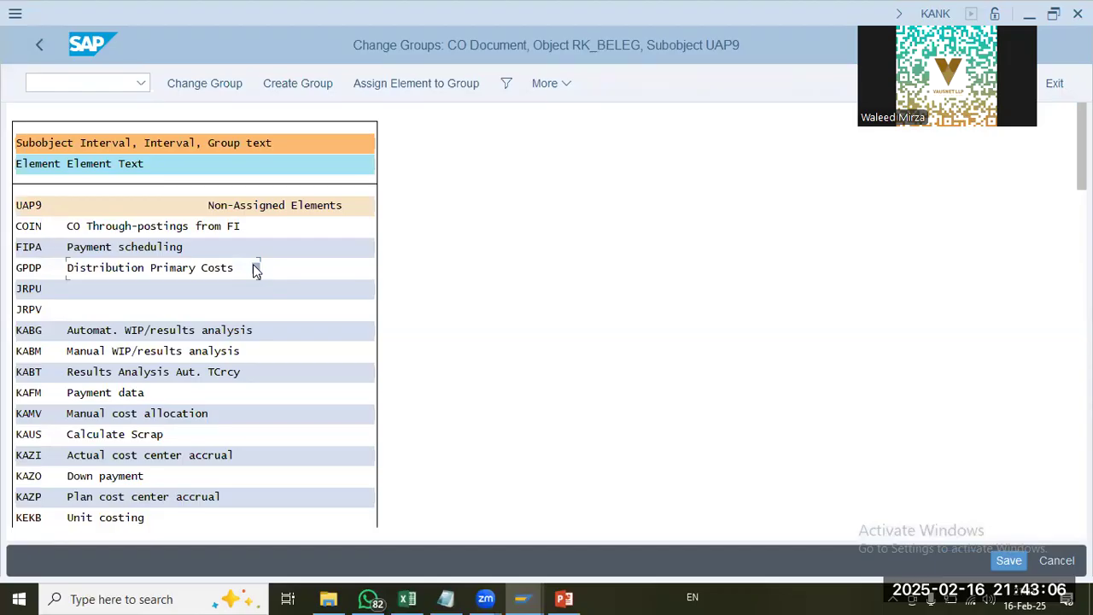
key(ctrl+f)
text(ruk)
key(BackSpace)
key(BackSpace)
text(ku)
key(Return)
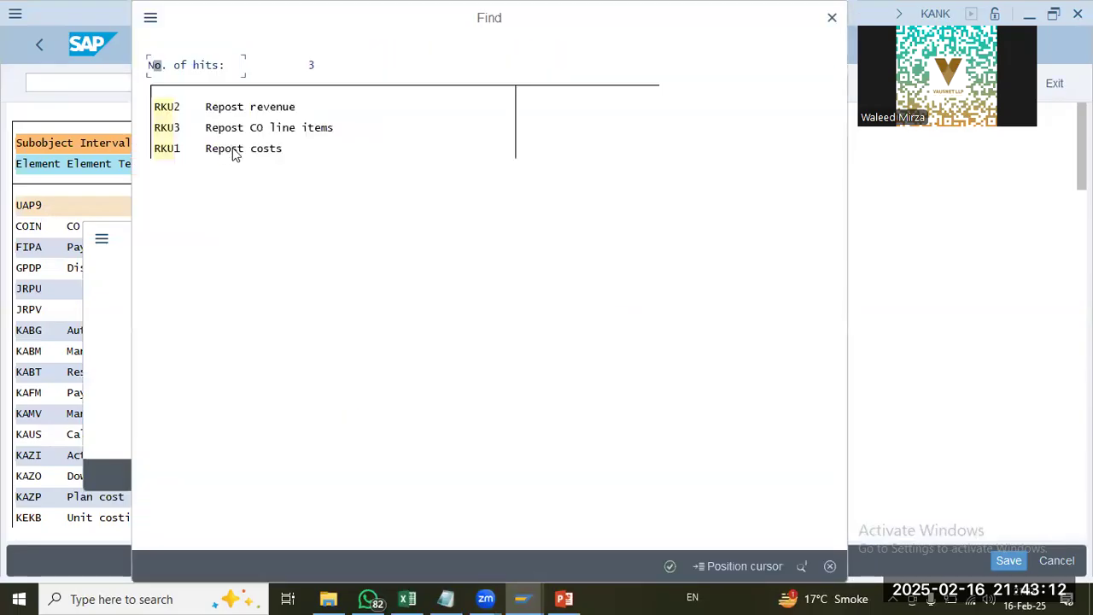
double_click(229, 111)
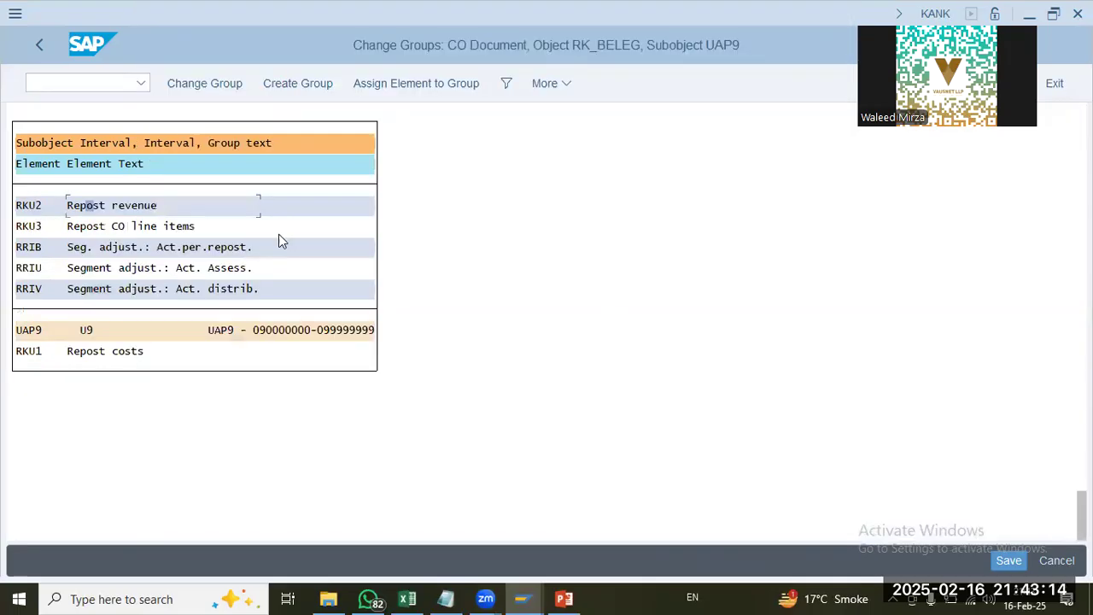
click(95, 206)
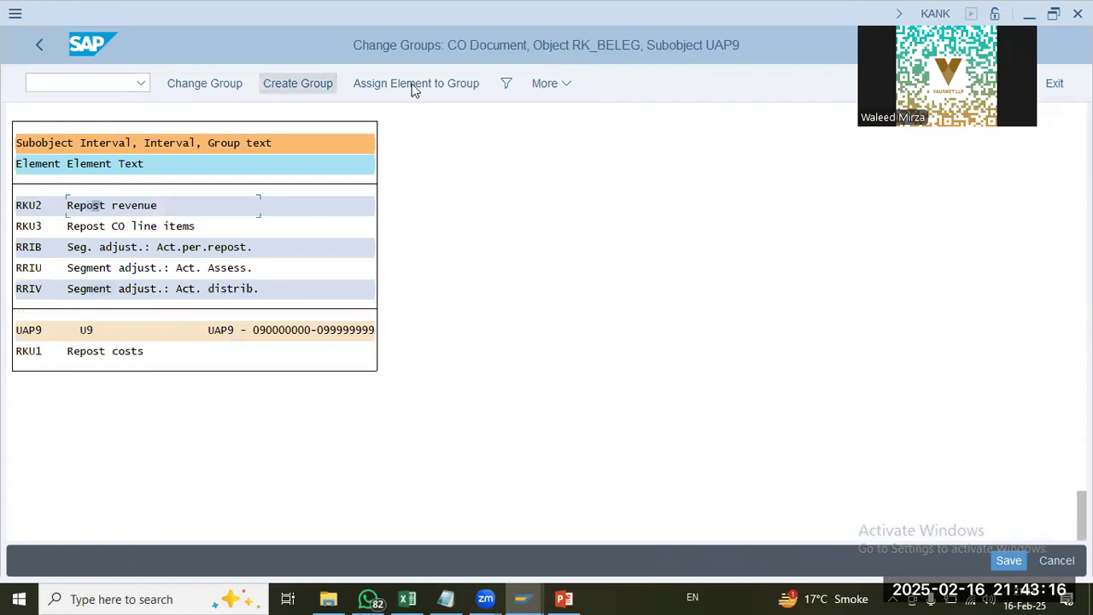
click(414, 84)
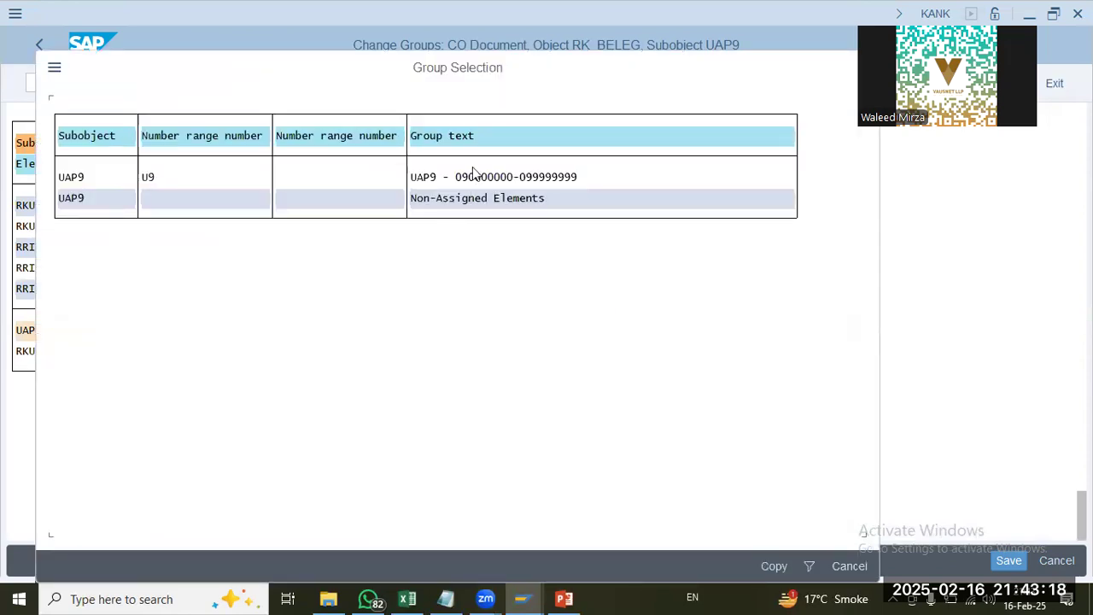
double_click(474, 177)
click(147, 268)
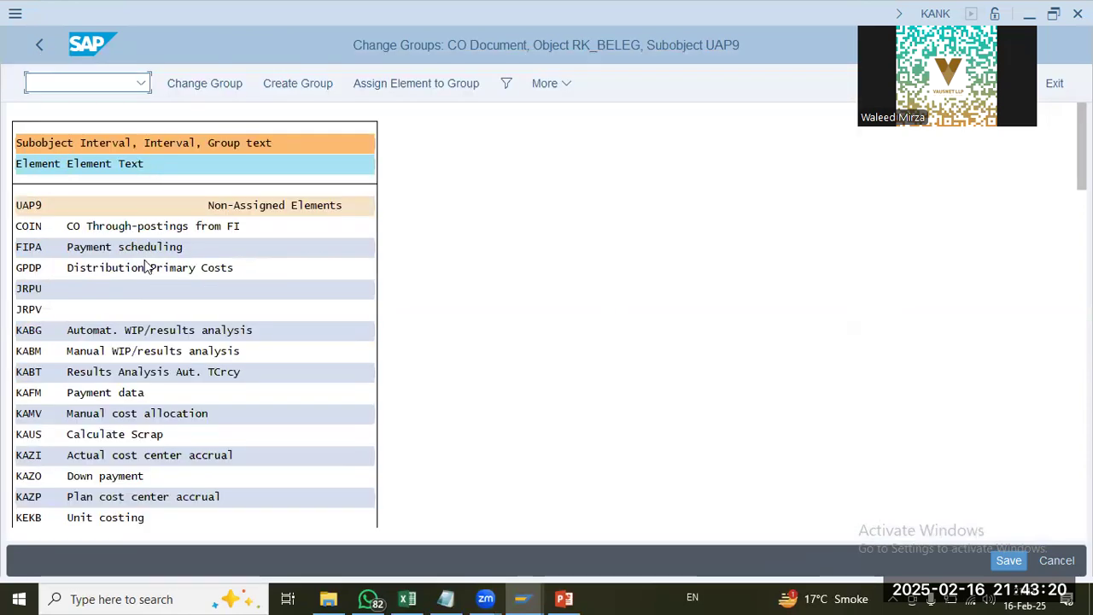
key(ctrl+f)
text(rku)
key(Return)
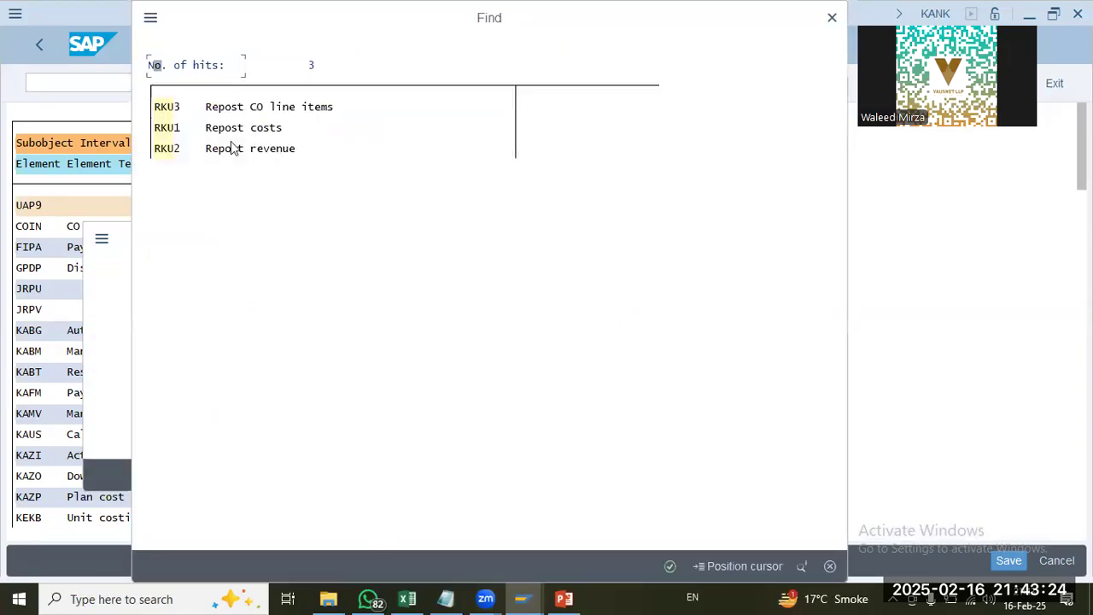
double_click(238, 109)
click(134, 206)
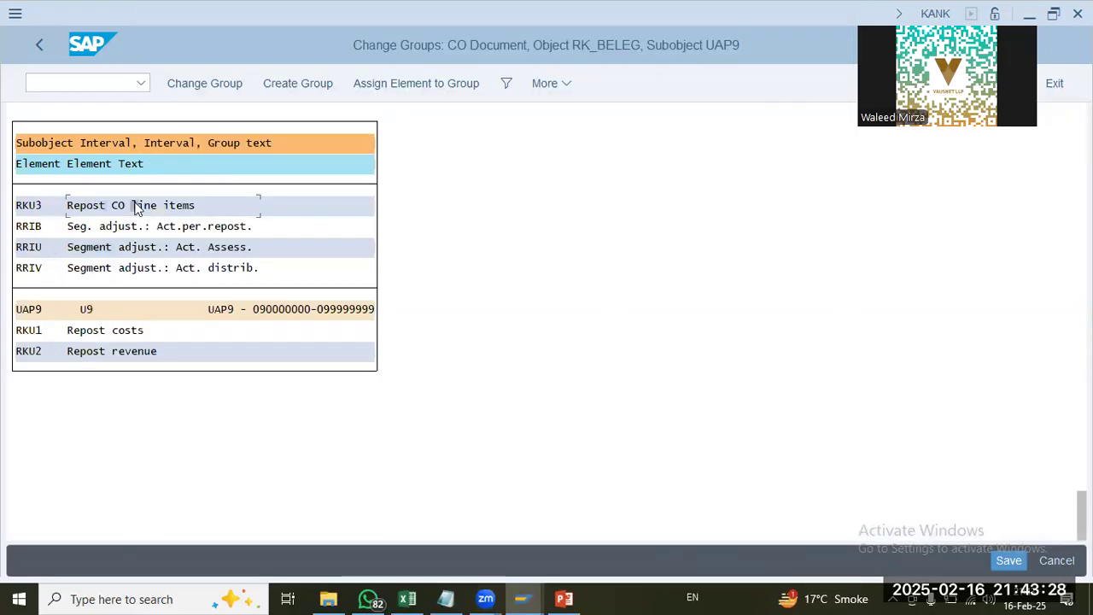
click(393, 86)
double_click(464, 186)
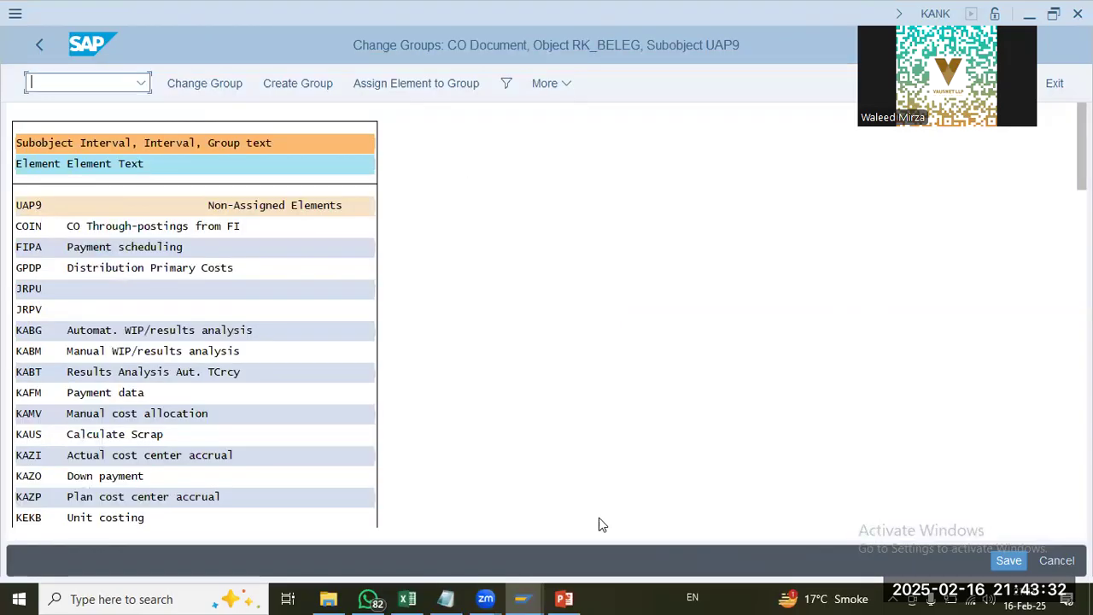
click(1013, 563)
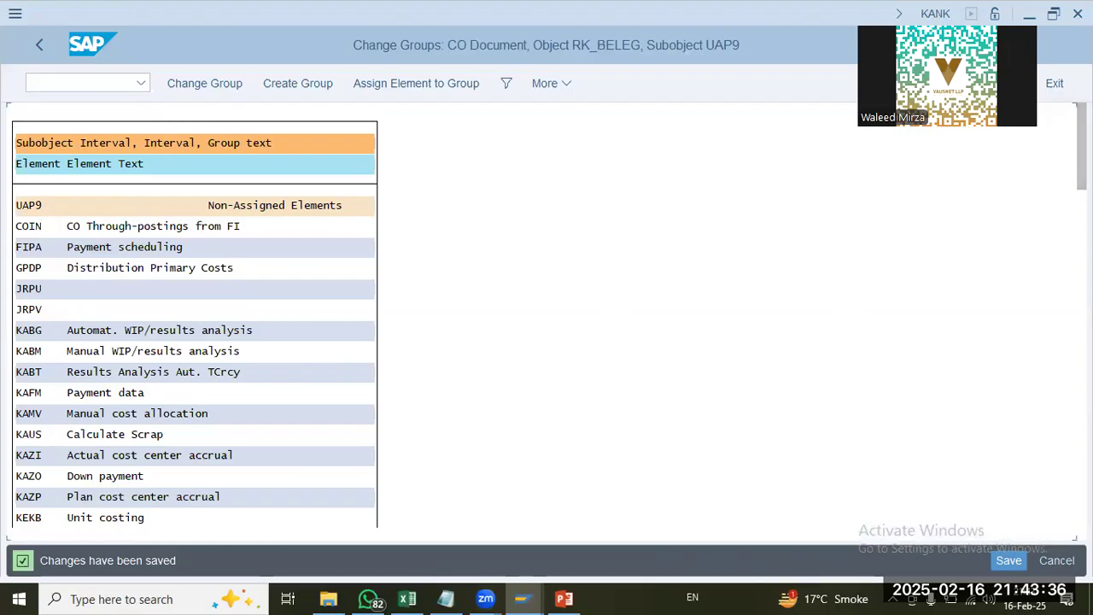
Step: Review the elements assigned to the U9 group at the end of the list
drag(1082, 147, 1079, 505)
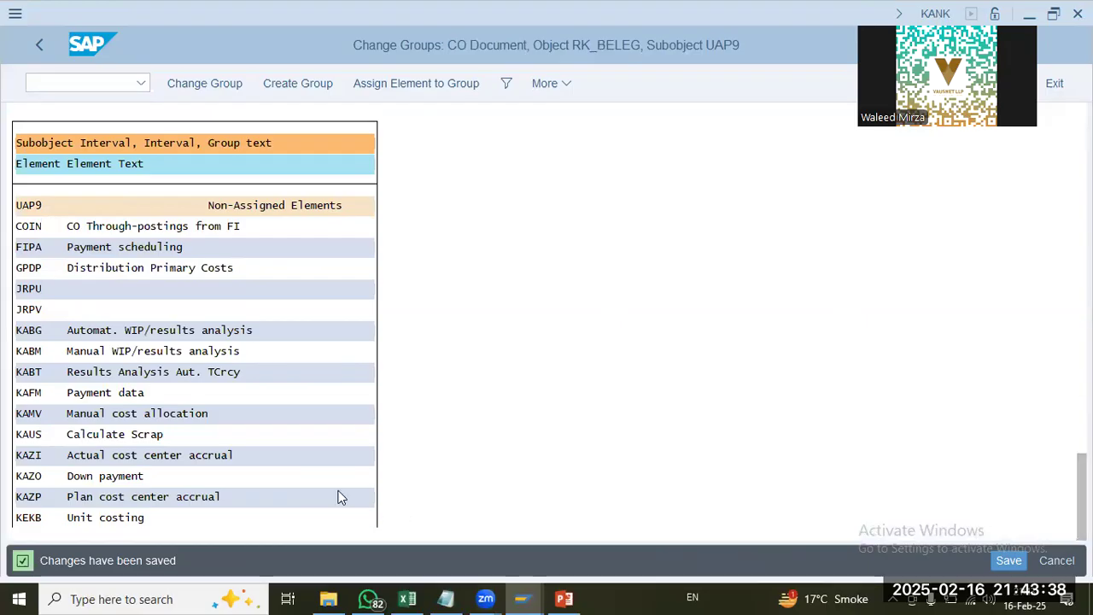
click(127, 477)
click(127, 501)
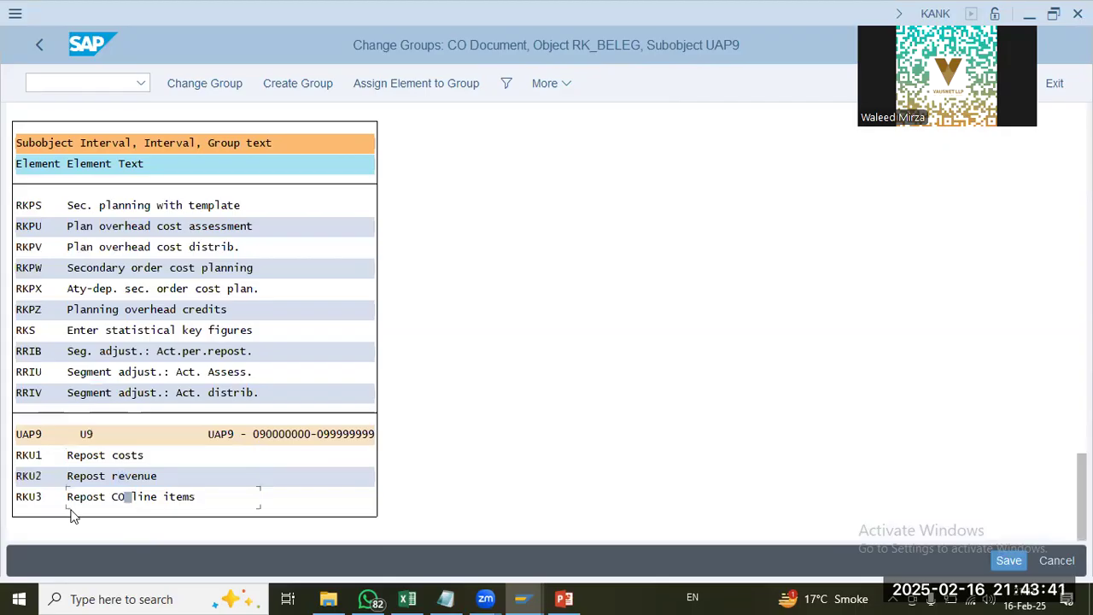
click(185, 500)
click(113, 459)
click(135, 456)
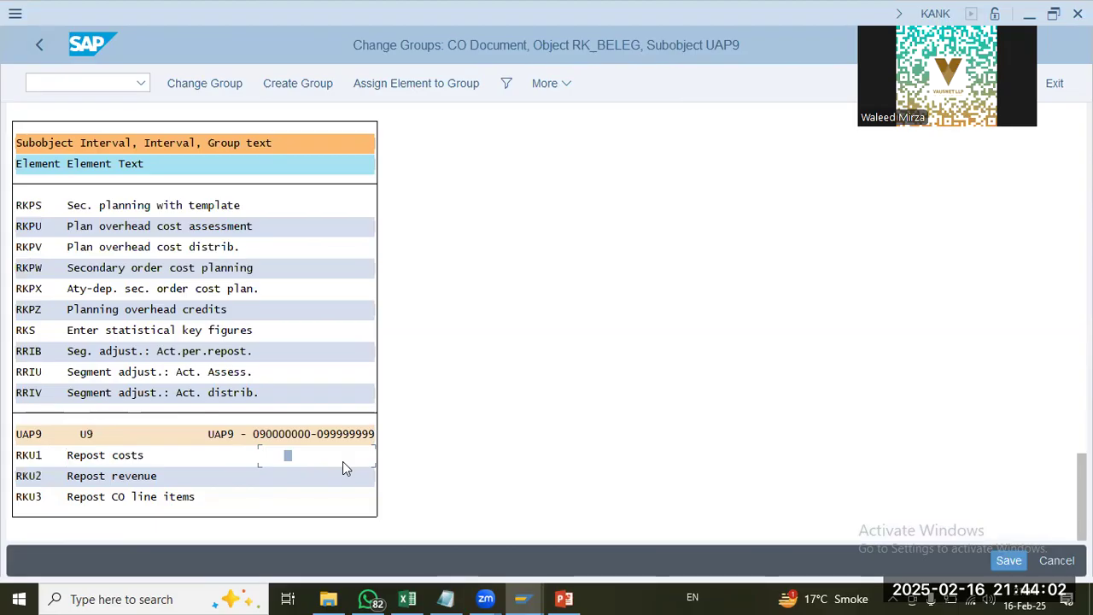
Step: Leave the number range maintenance and open the Maintain Versions activity under Controlling's Organization settings
click(41, 44)
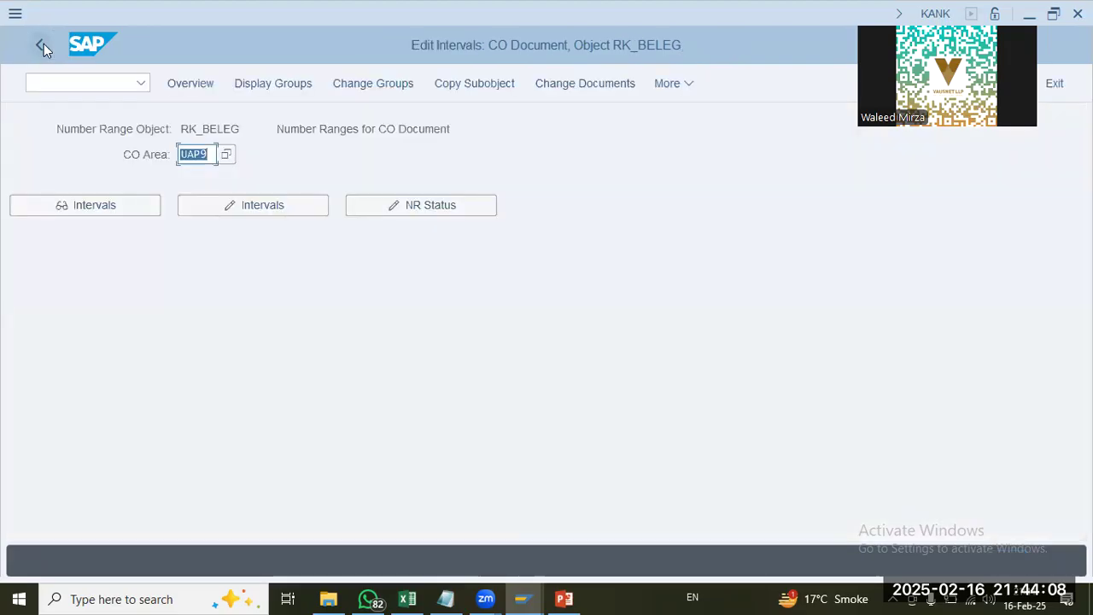
click(44, 48)
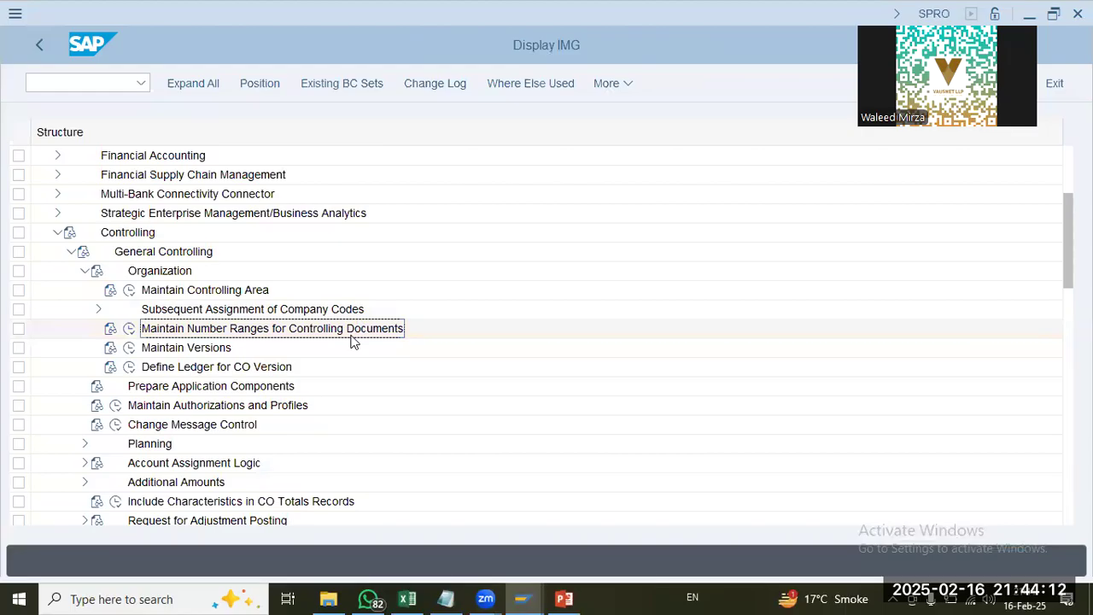
click(355, 341)
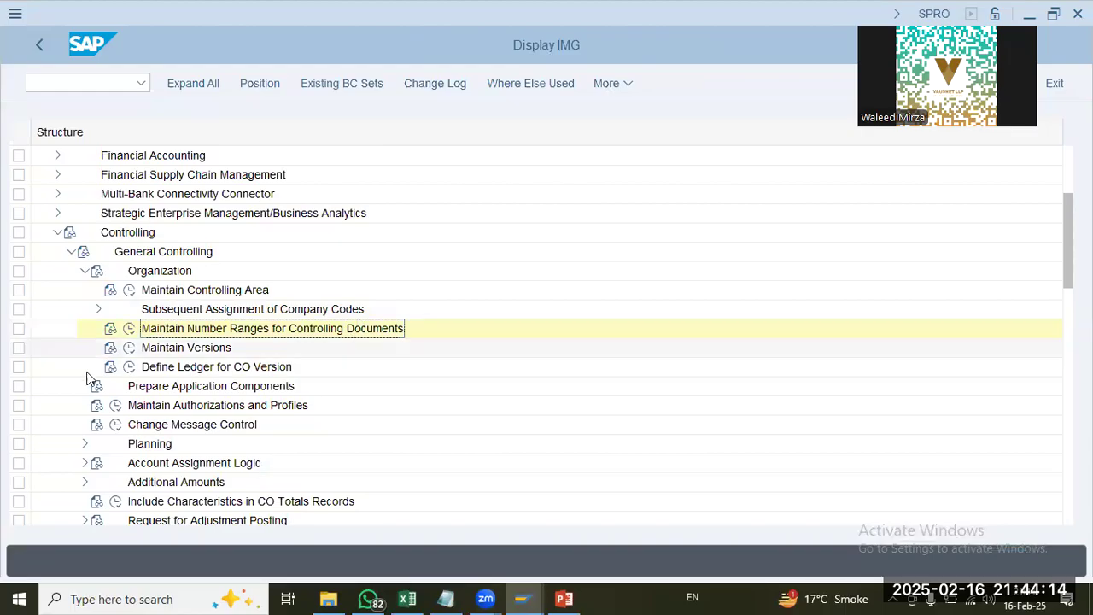
click(129, 348)
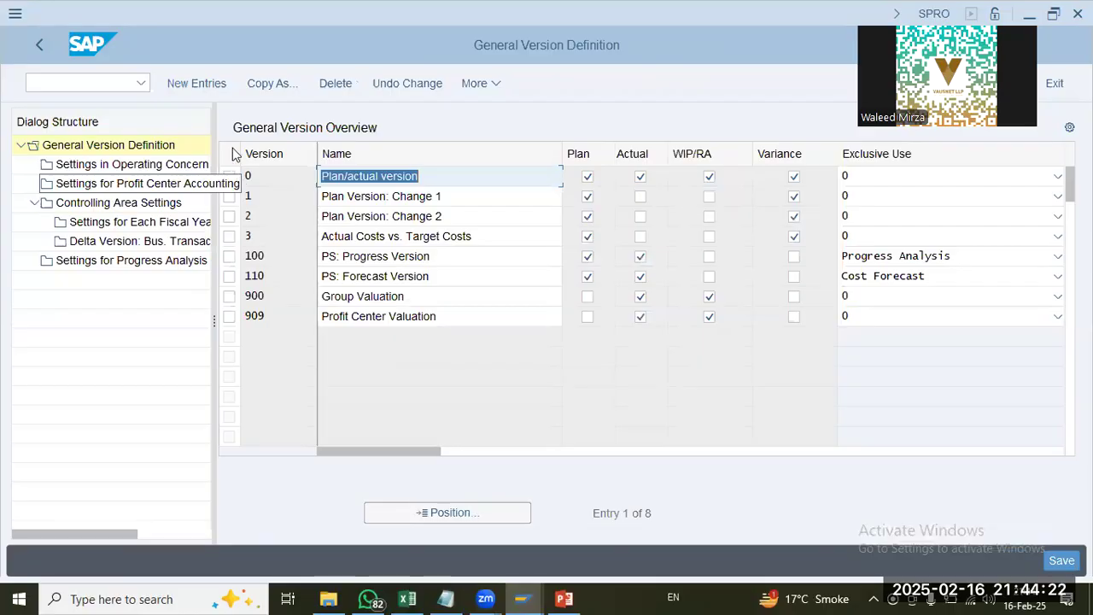
Step: Open the Controlling Area Settings of version 0 and check which controlling area they apply to
click(232, 177)
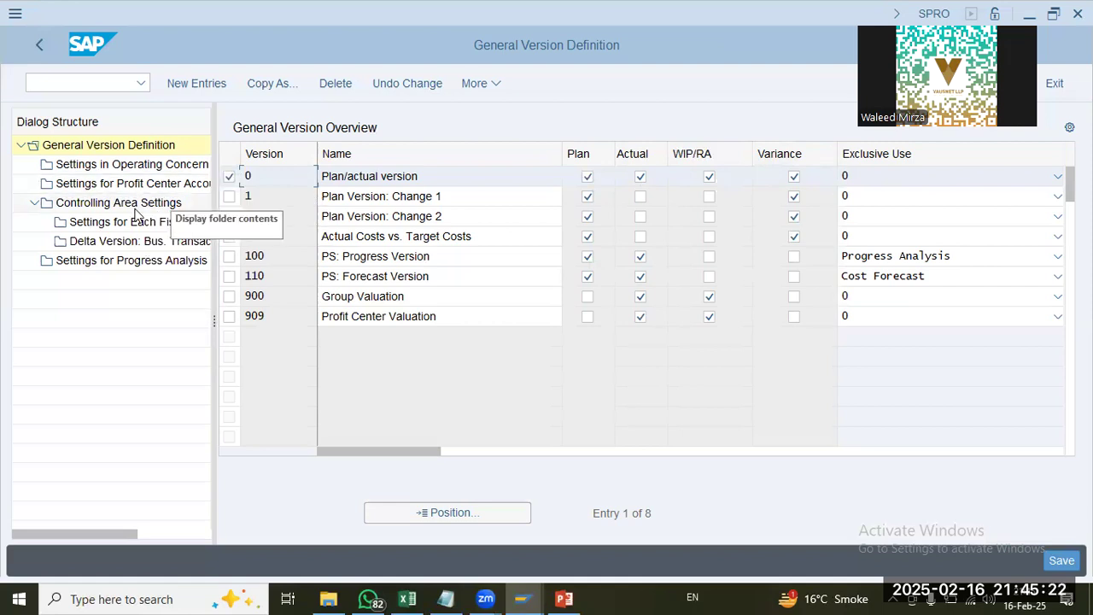
click(135, 207)
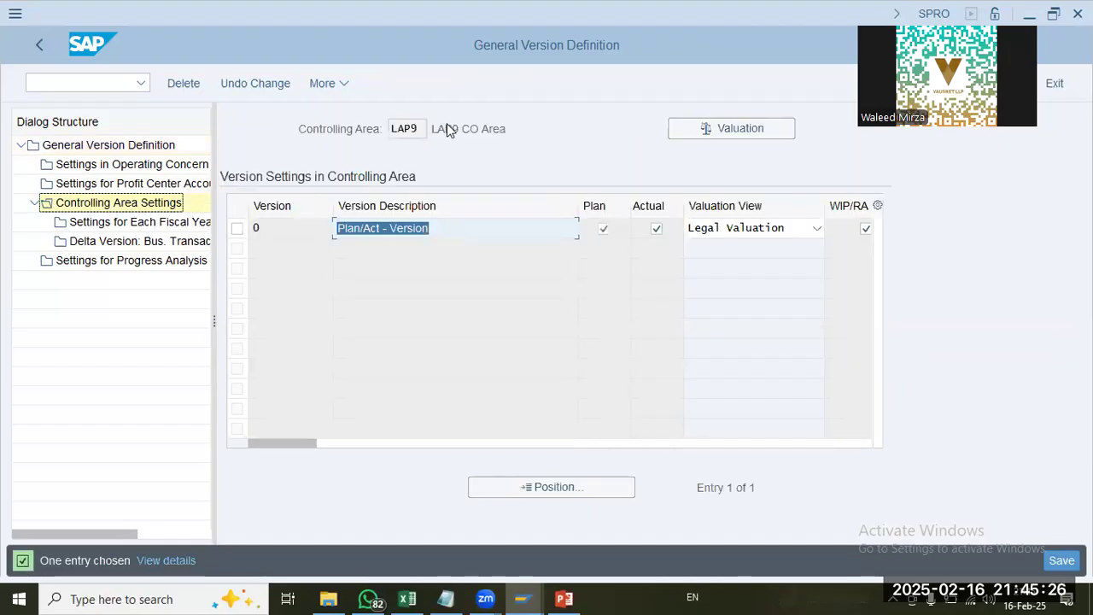
drag(413, 129, 388, 128)
Step: Run transaction OKKS in a new session and set the controlling area to UAP9
click(80, 85)
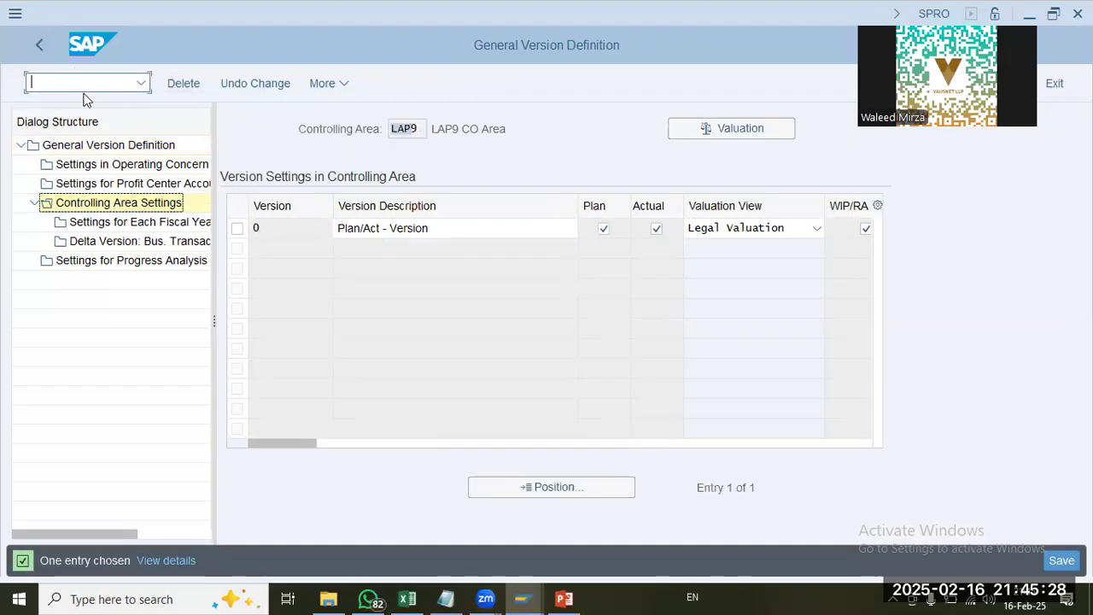
text(/o okks)
key(Return)
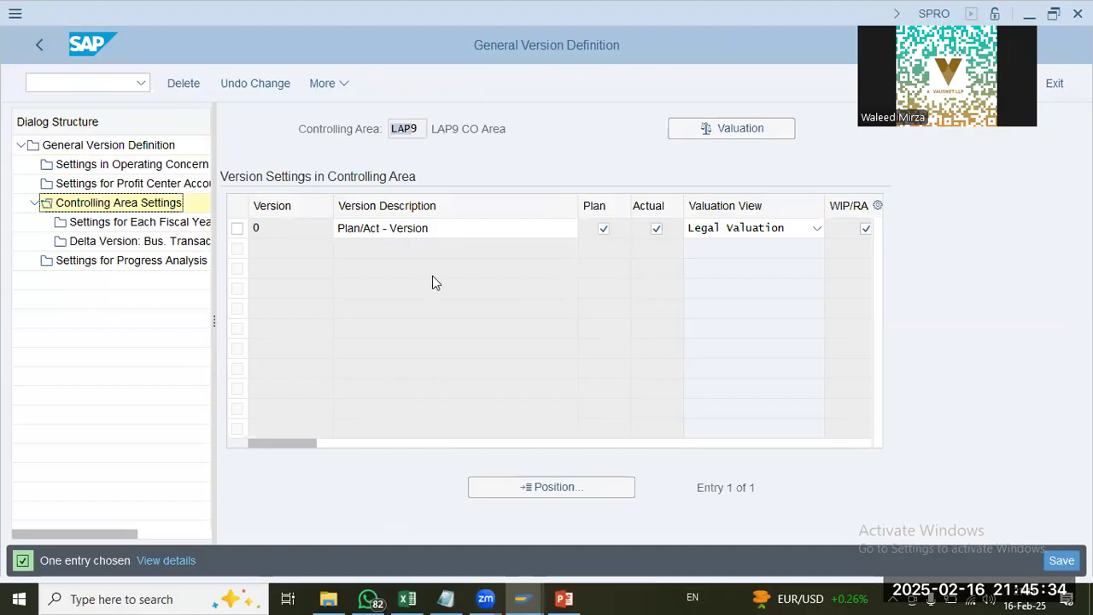
text(ua)
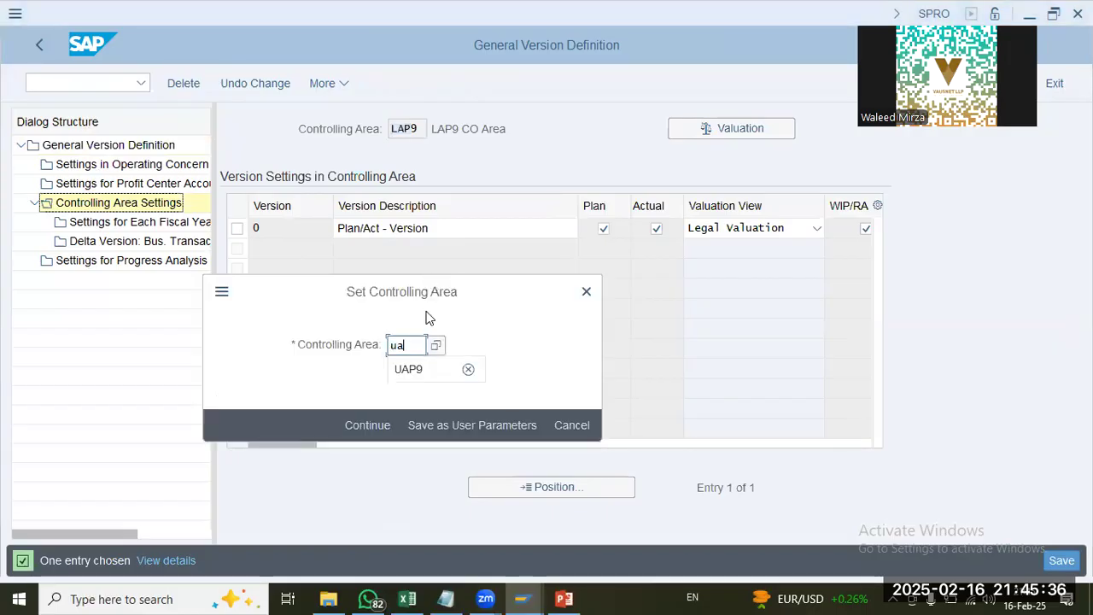
text(p9)
key(Return)
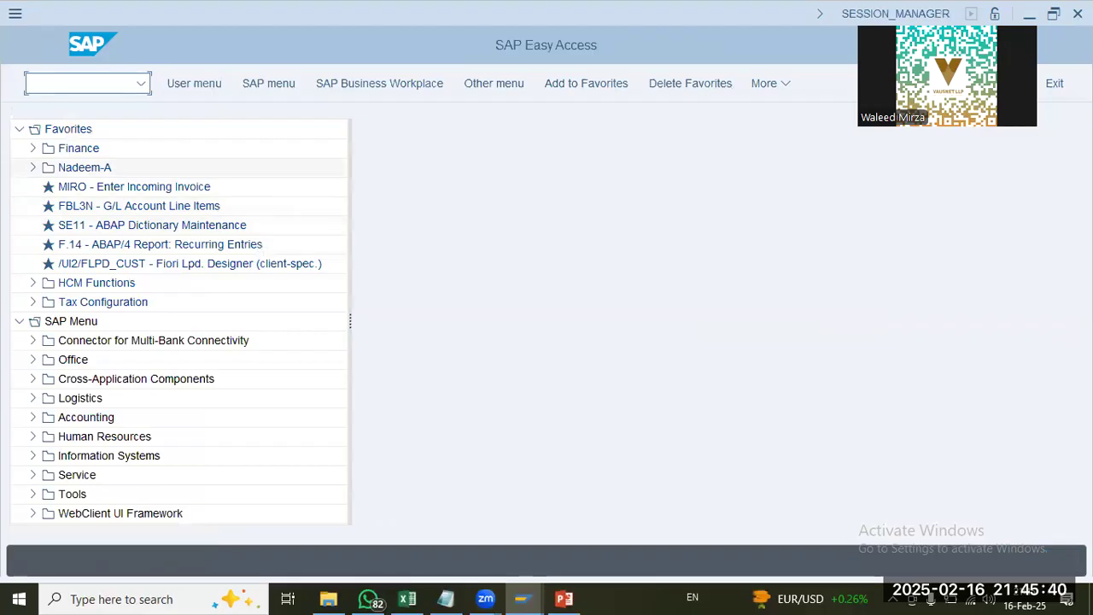
Step: Return to the version definition session, go back to the IMG and reopen Maintain Versions
key(alt+Tab)
click(38, 44)
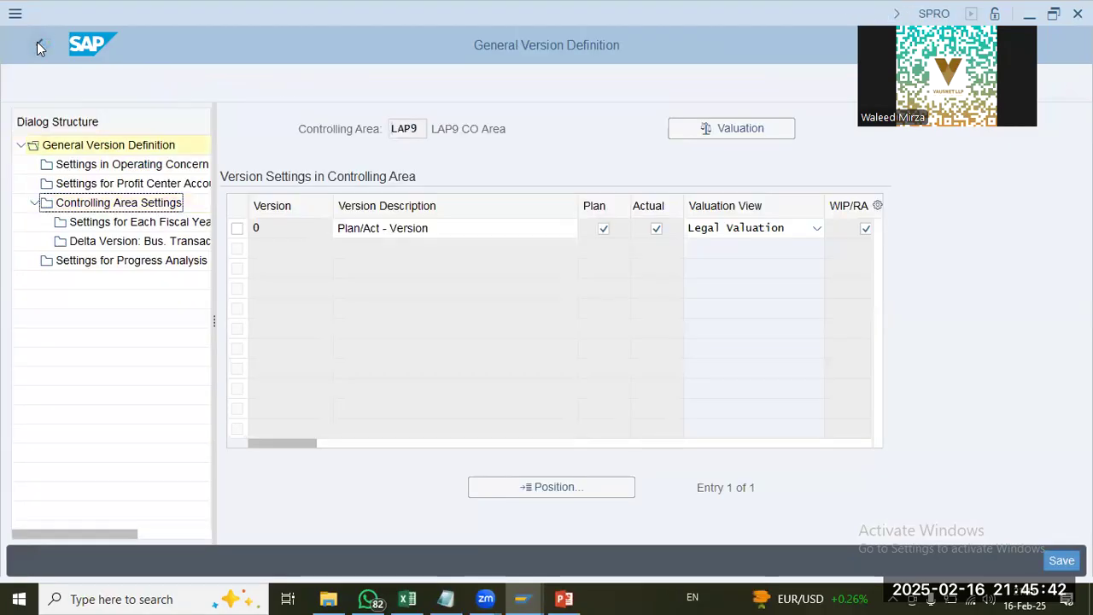
click(36, 41)
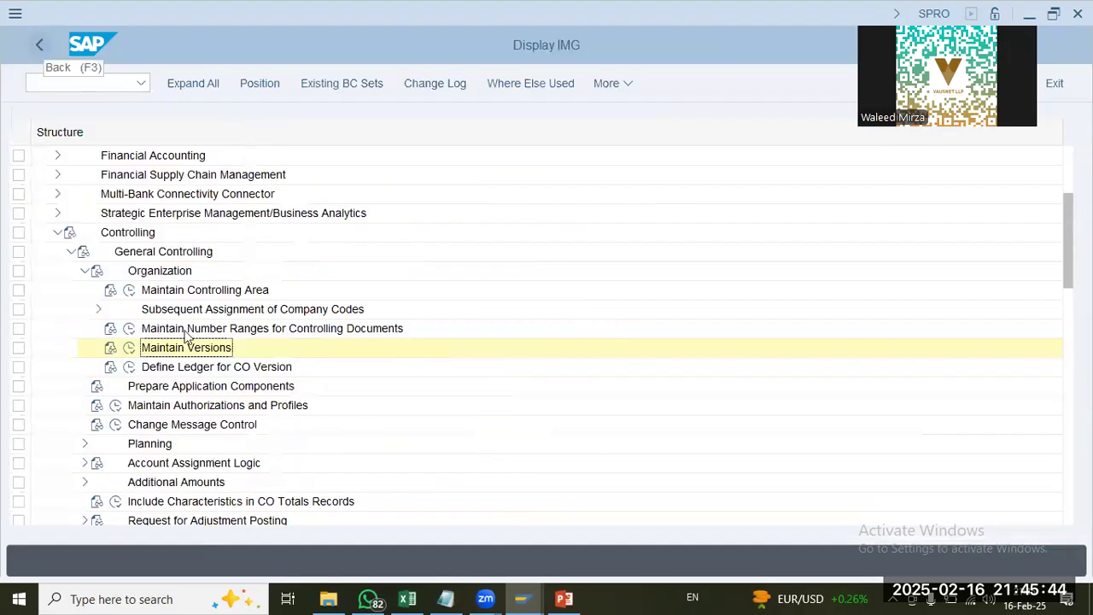
click(129, 348)
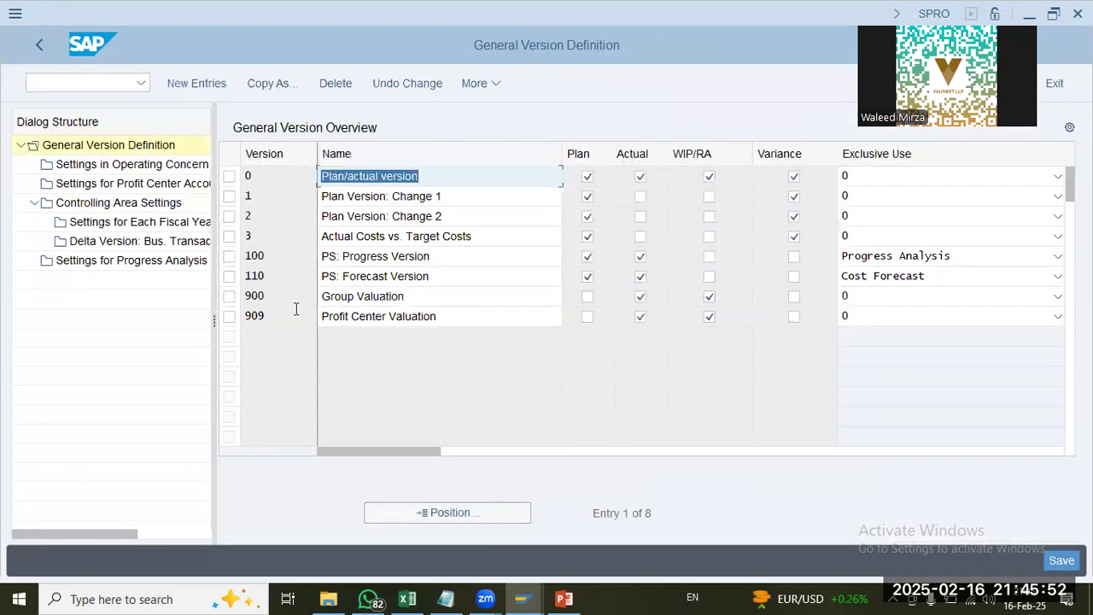
Step: Open the Settings for Each Fiscal Year of version 0 in controlling area UAP9
click(229, 176)
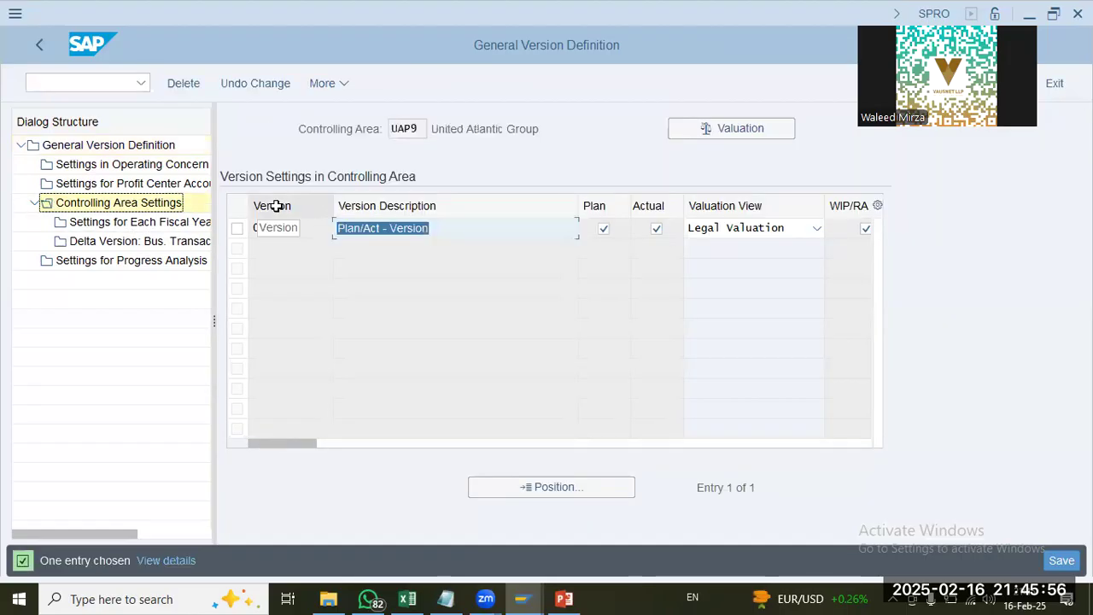
click(422, 129)
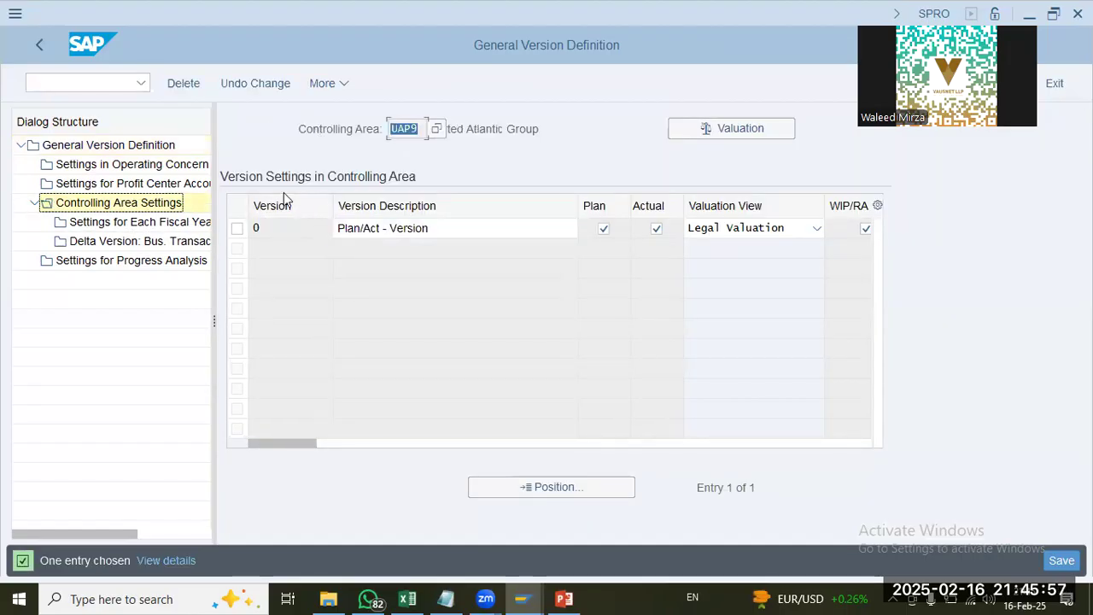
click(240, 229)
double_click(117, 221)
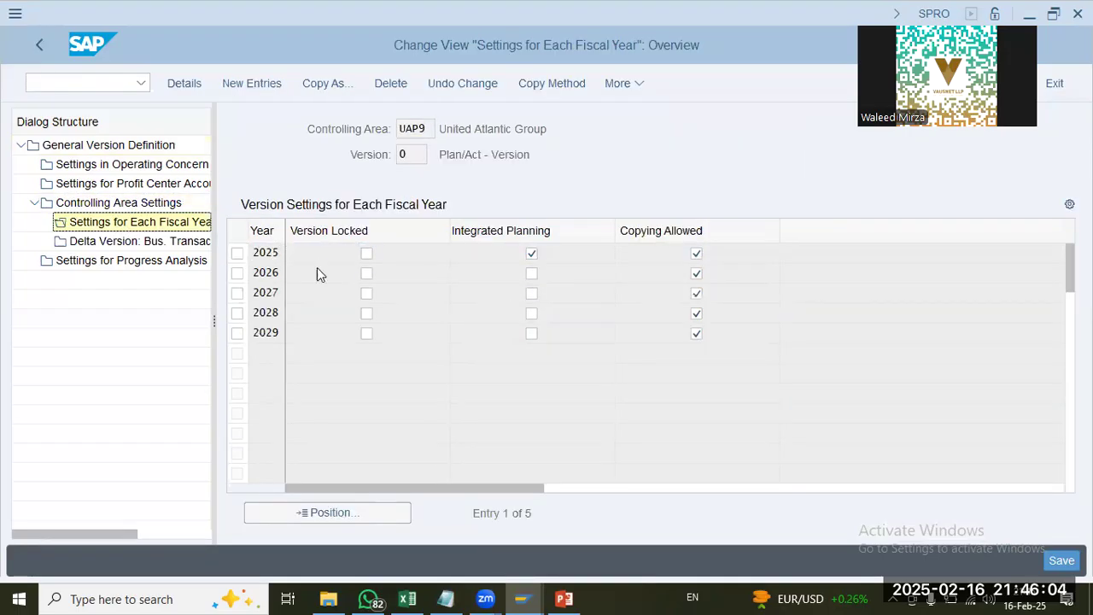
Step: Open version 0's fiscal year 2025 details and set the plan price calculation method to Periodic price
scroll(349, 342, down, 3)
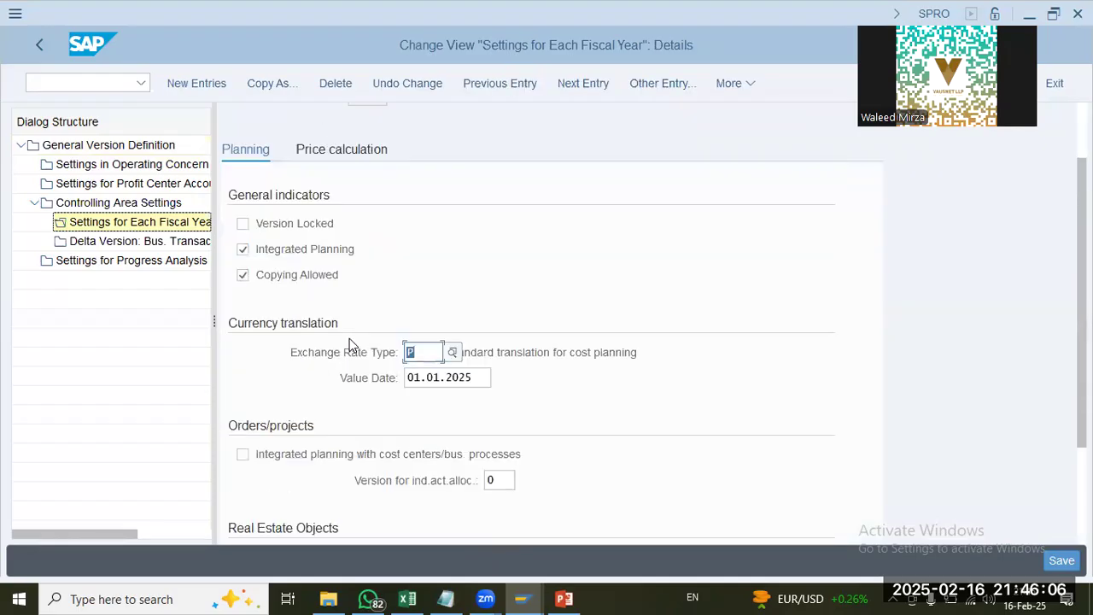
scroll(350, 342, up, 5)
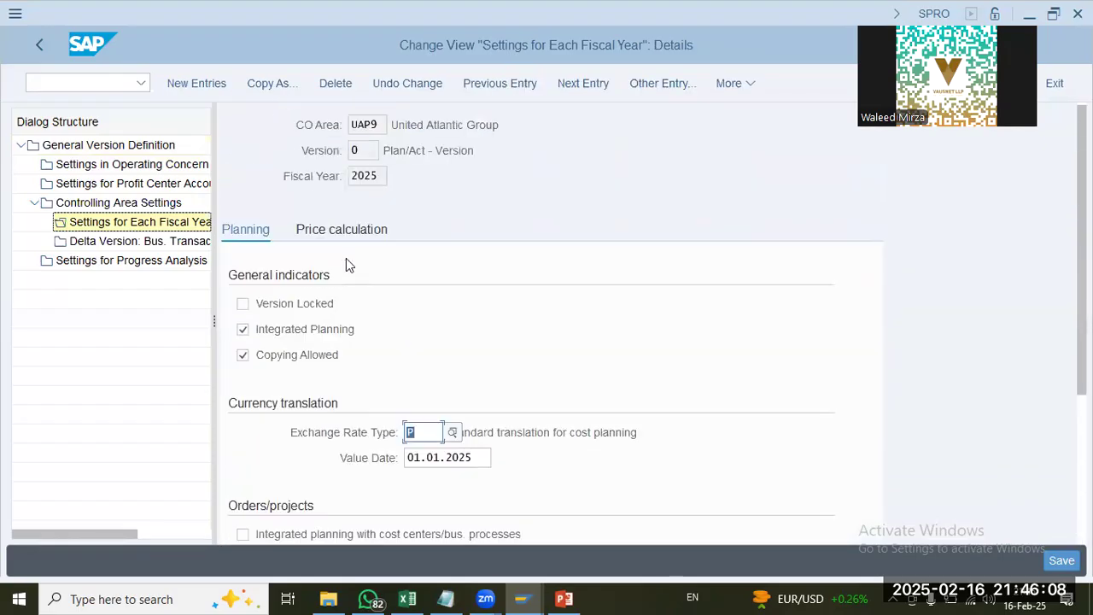
click(355, 237)
click(434, 363)
click(430, 385)
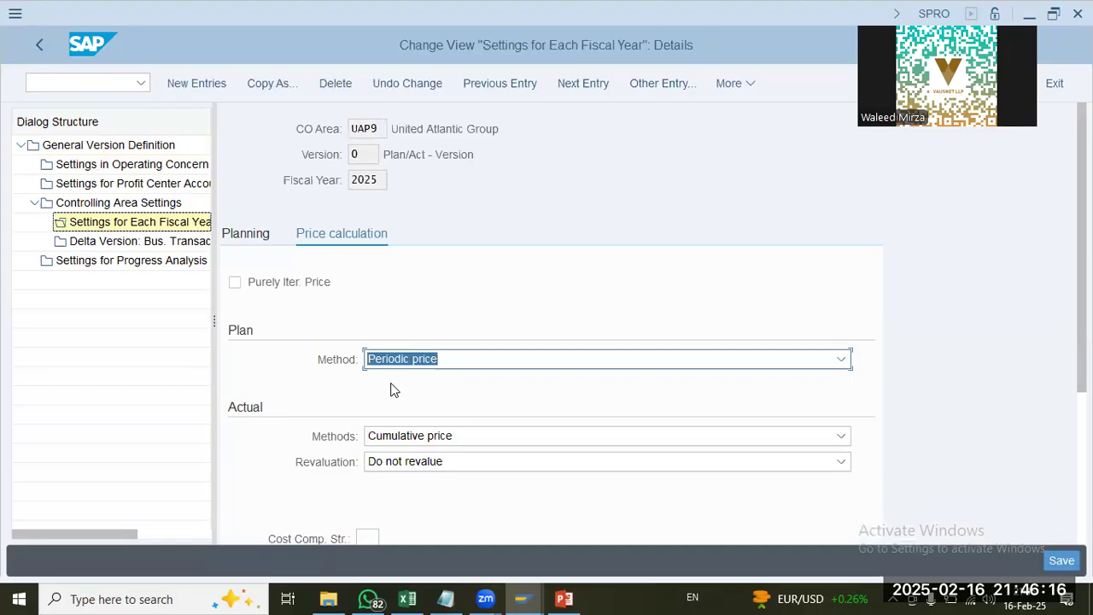
Step: Set the actual price calculation method to Periodic price and the revaluation to Own business transaction
scroll(390, 390, down, 2)
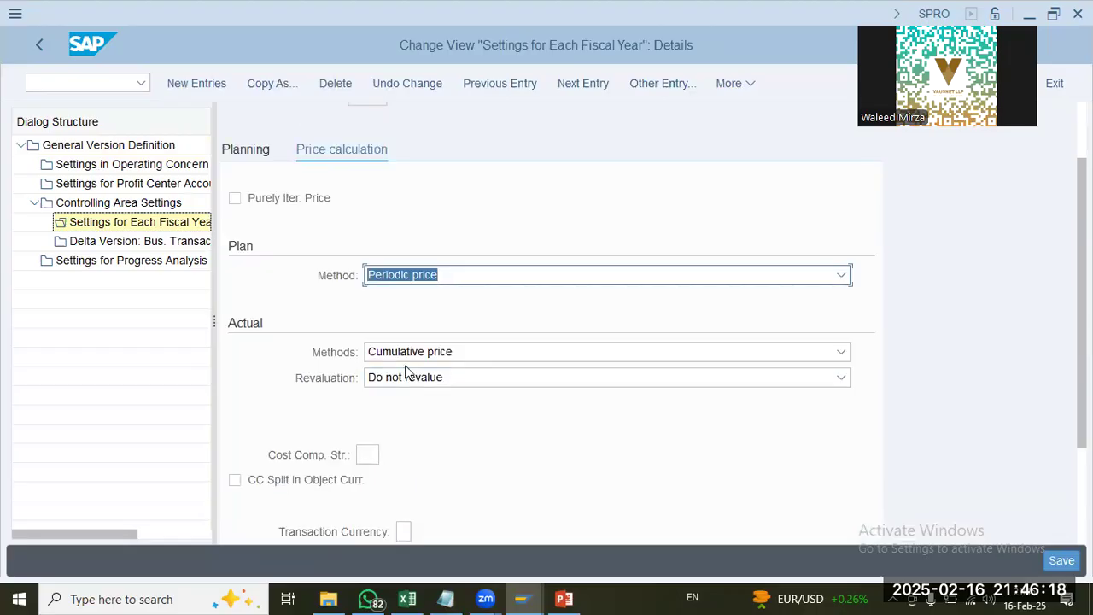
click(416, 357)
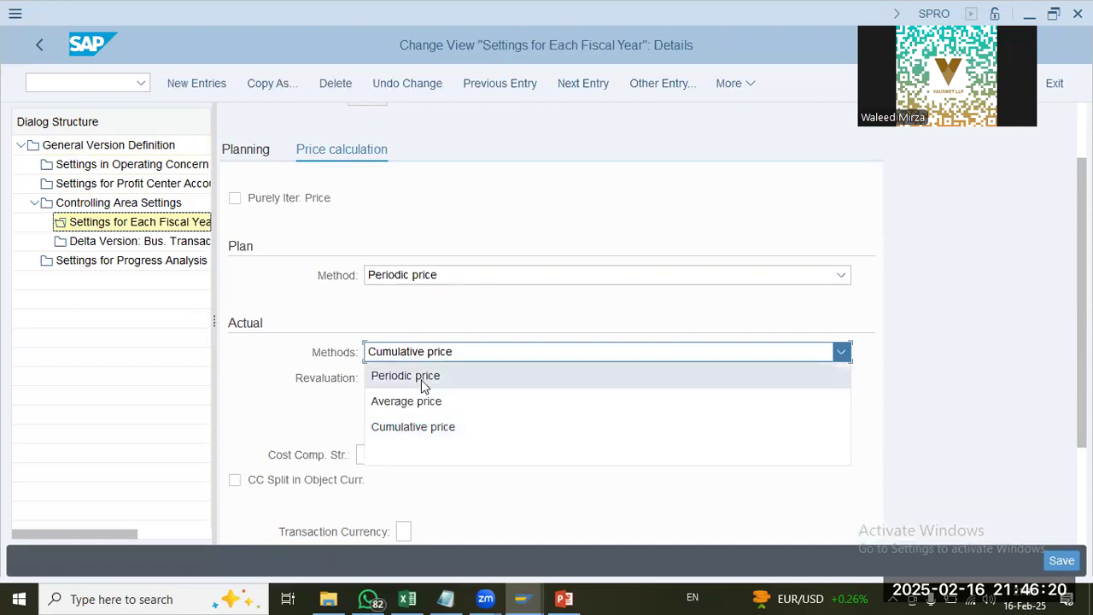
click(422, 381)
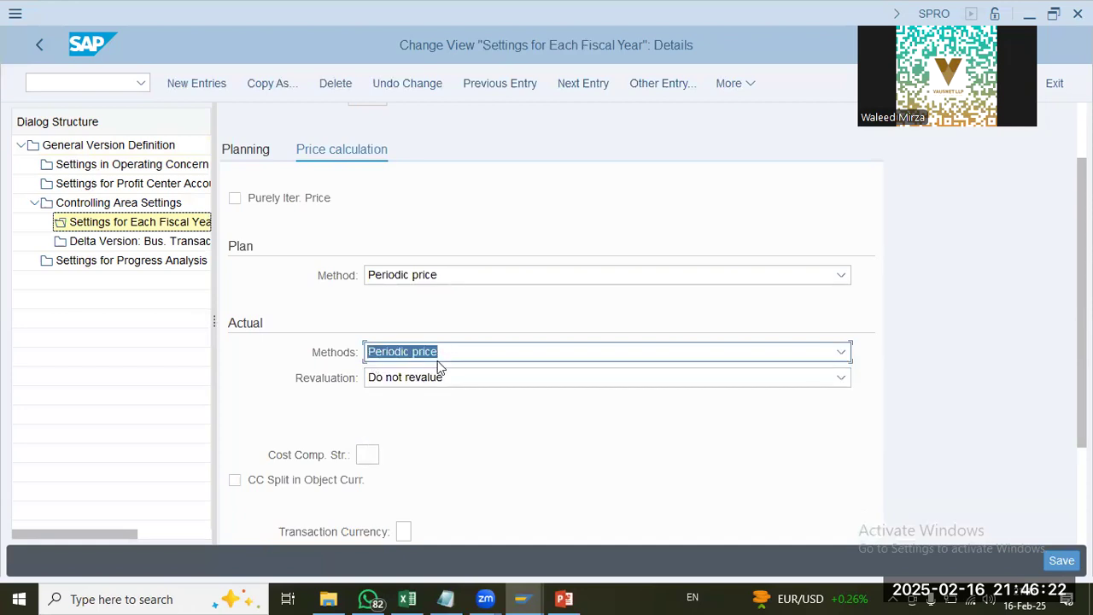
click(445, 353)
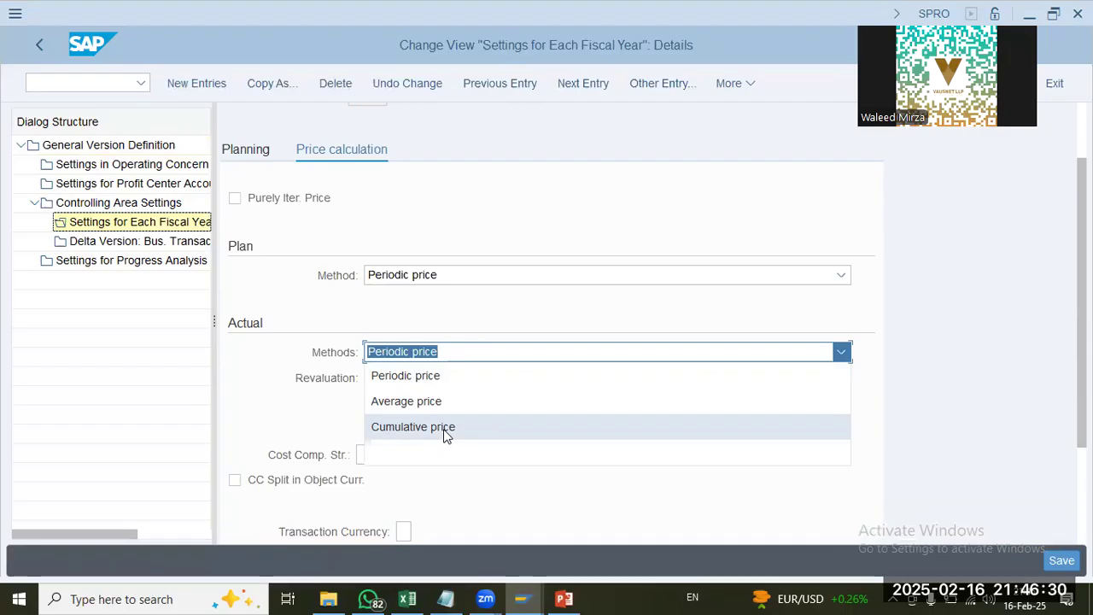
click(274, 433)
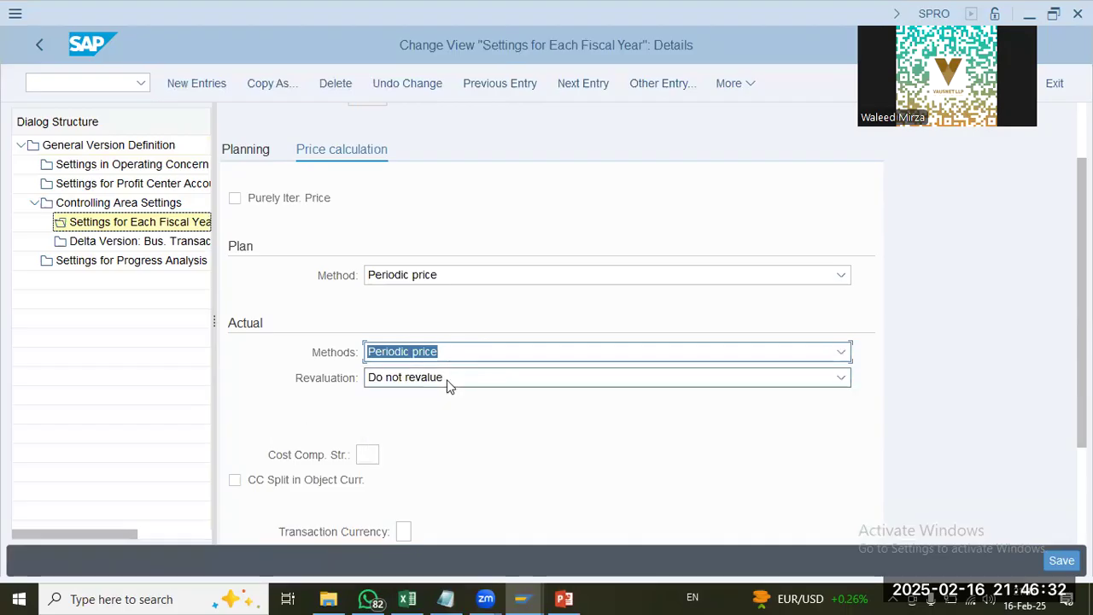
click(447, 381)
click(455, 422)
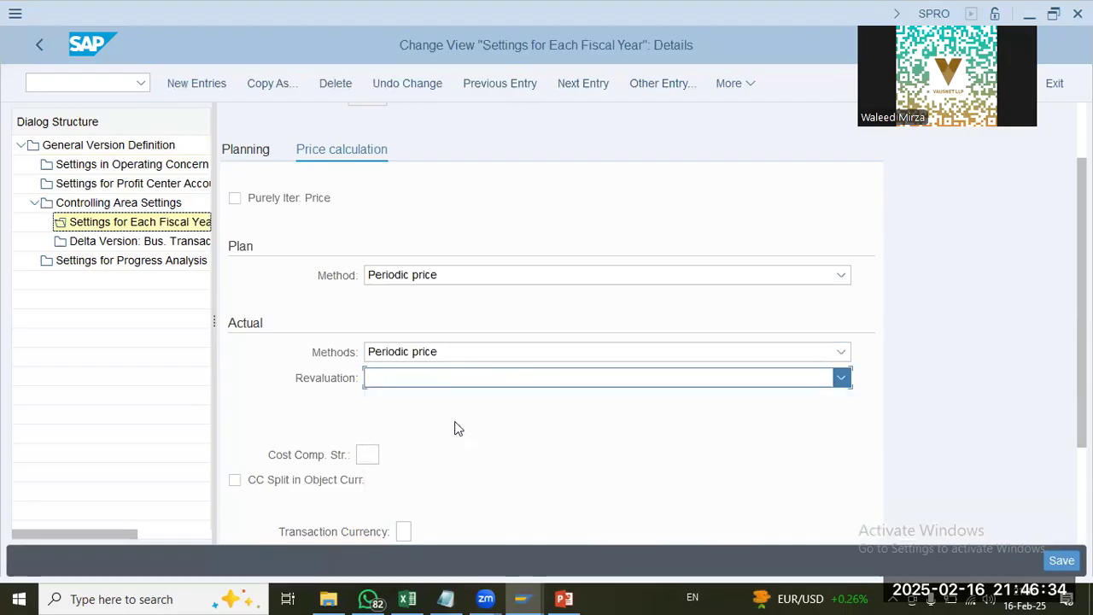
Step: Save the fiscal year 2025 settings in the UAP9-FICO customizing request picked from the own requests
scroll(455, 428, down, 3)
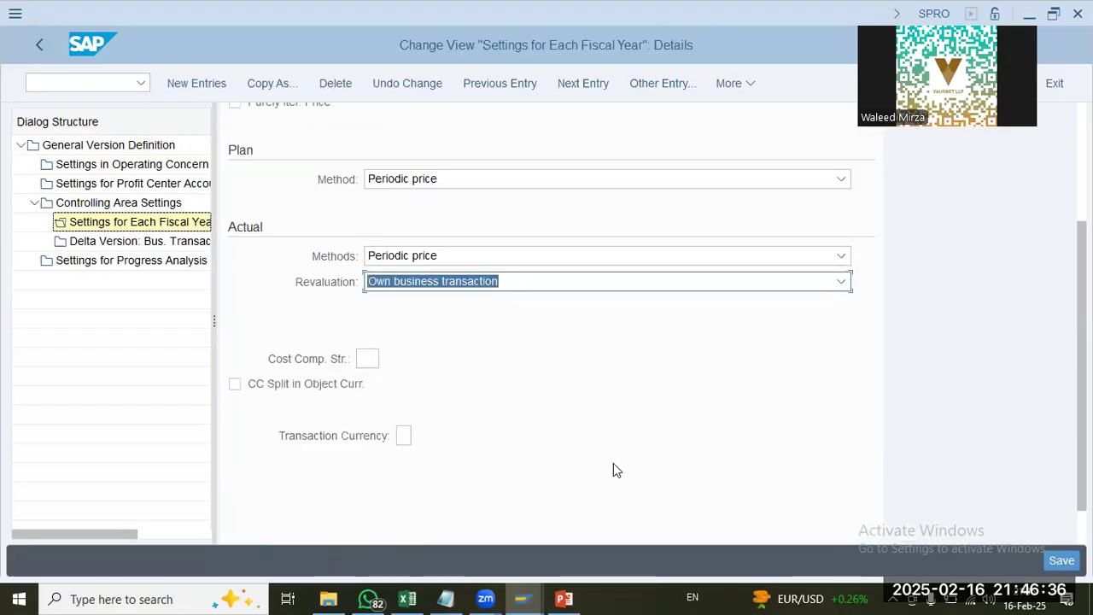
click(360, 350)
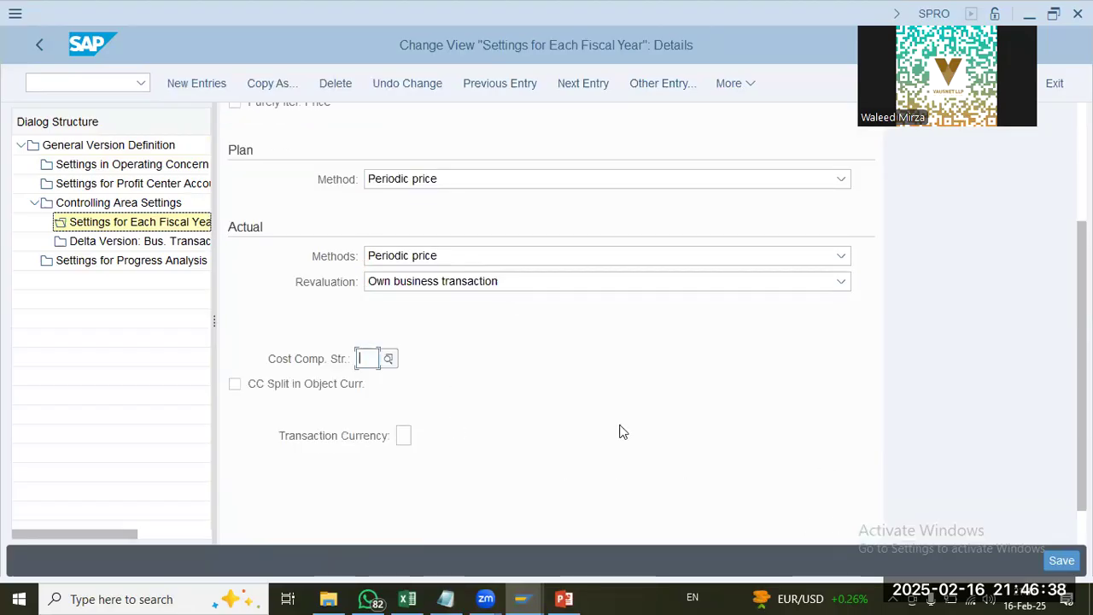
click(385, 358)
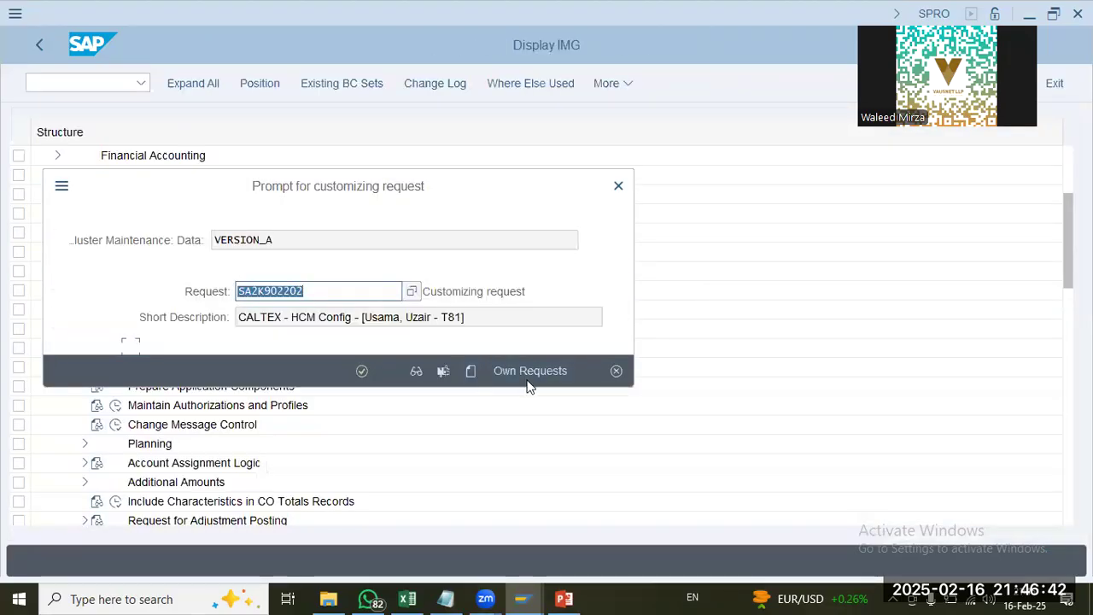
click(537, 369)
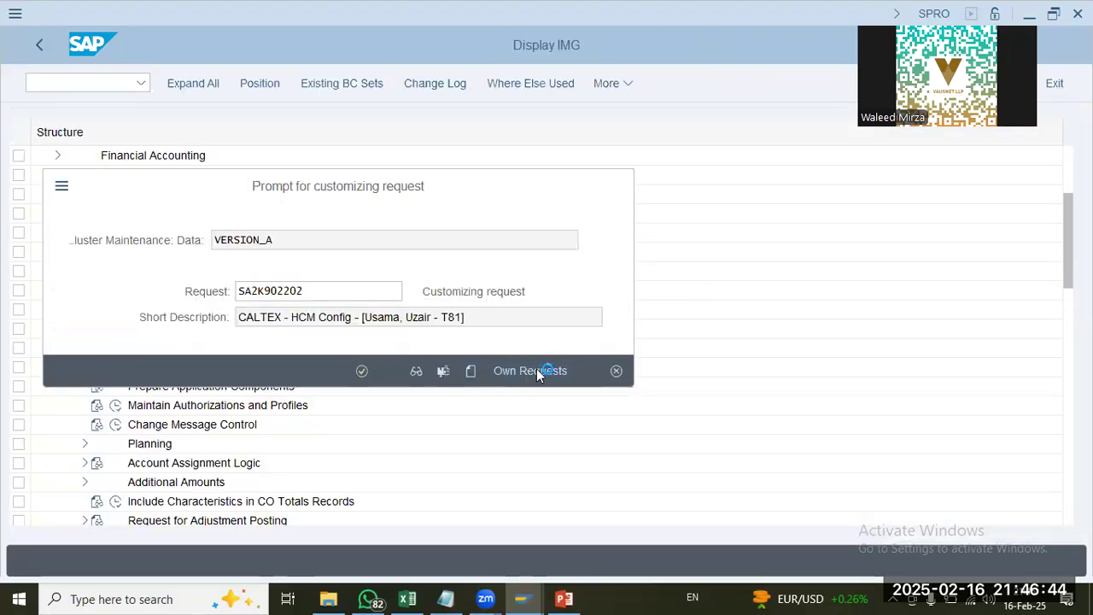
double_click(419, 301)
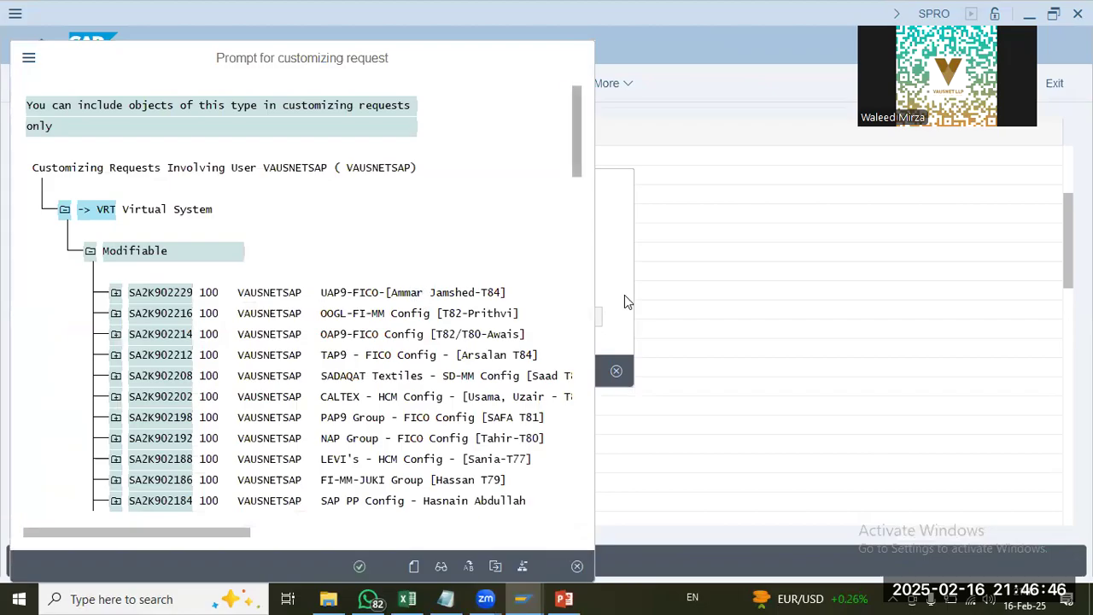
click(362, 372)
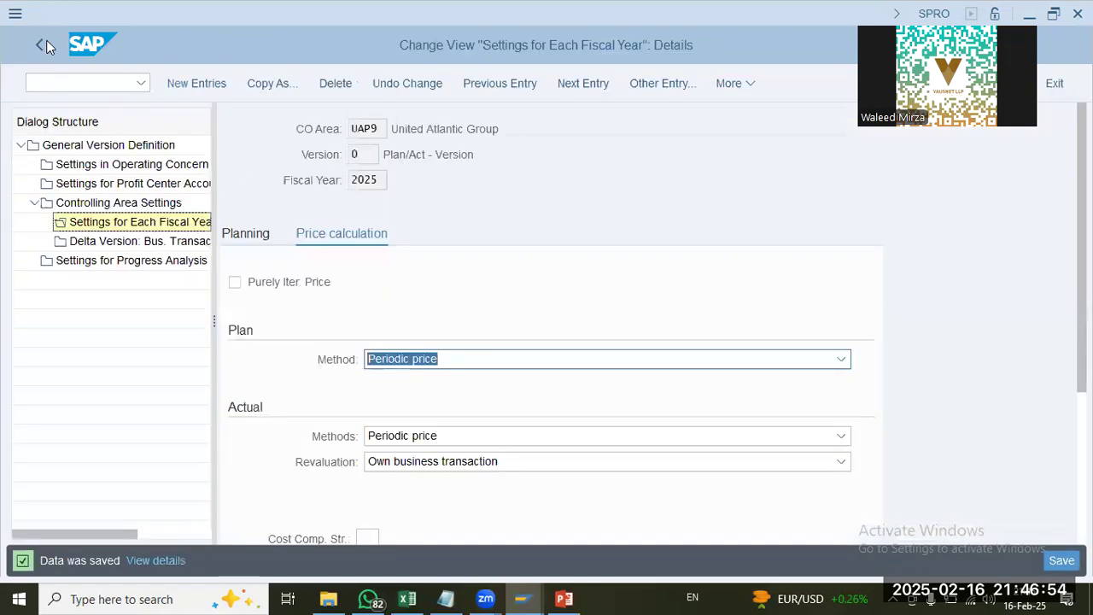
Step: Return to the IMG and open Define Ledger for CO Version
click(47, 46)
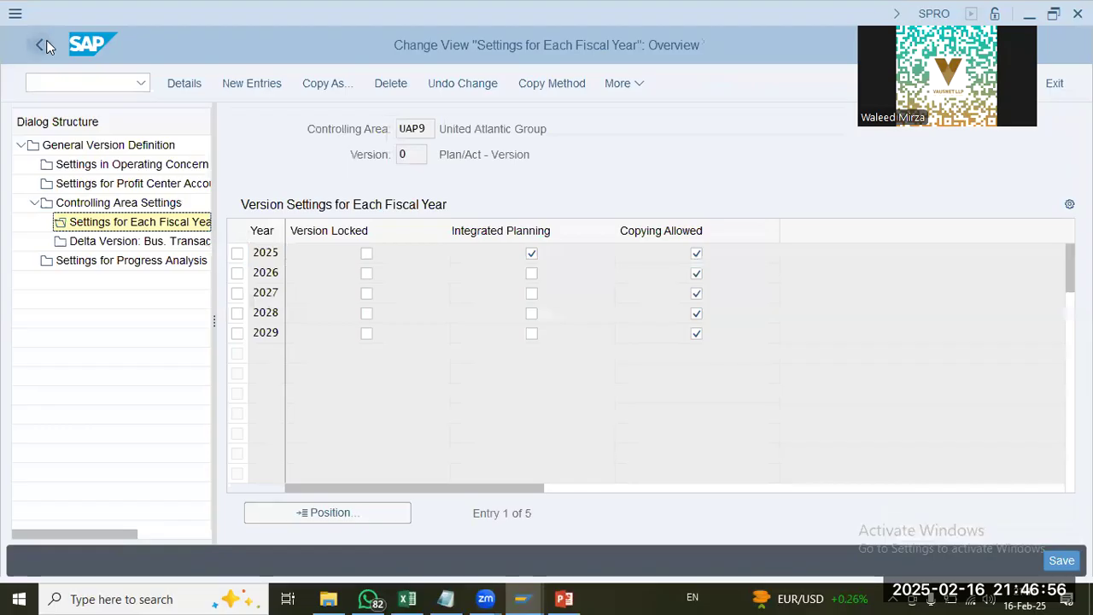
click(47, 46)
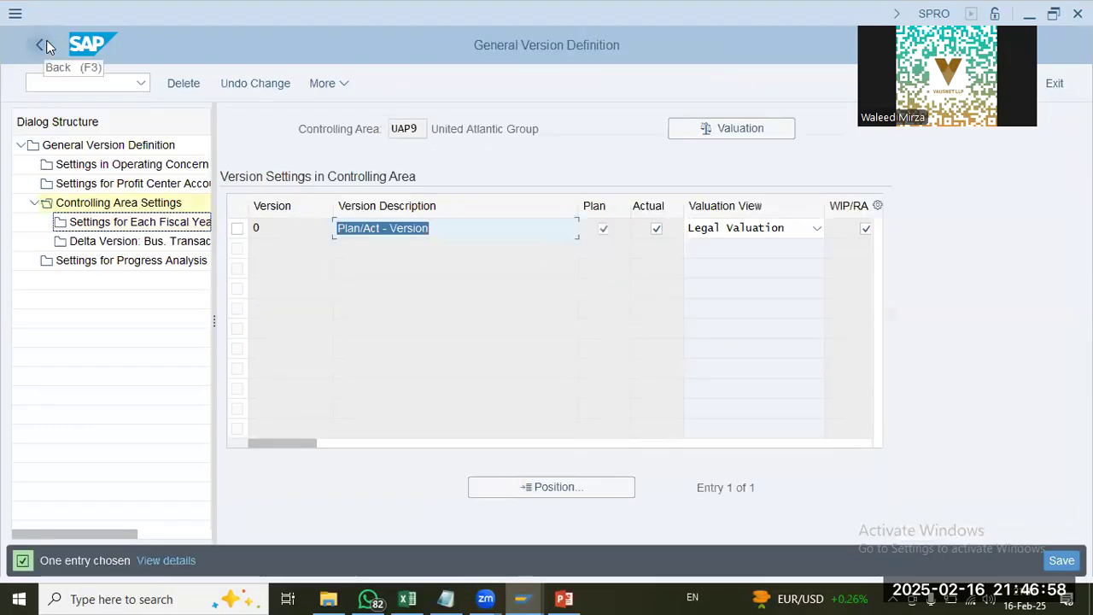
click(47, 46)
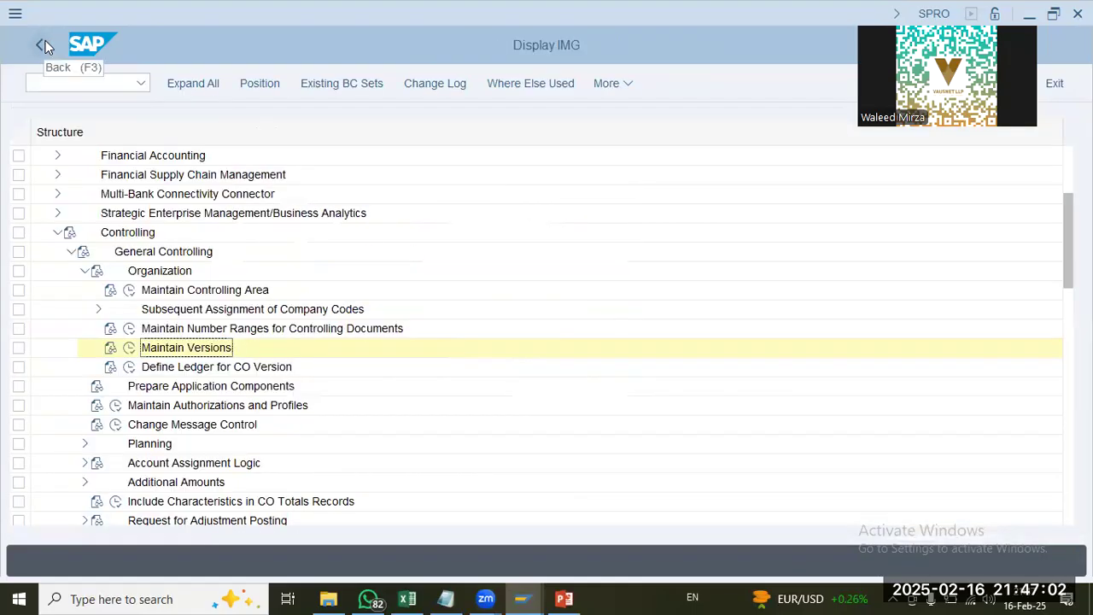
click(130, 369)
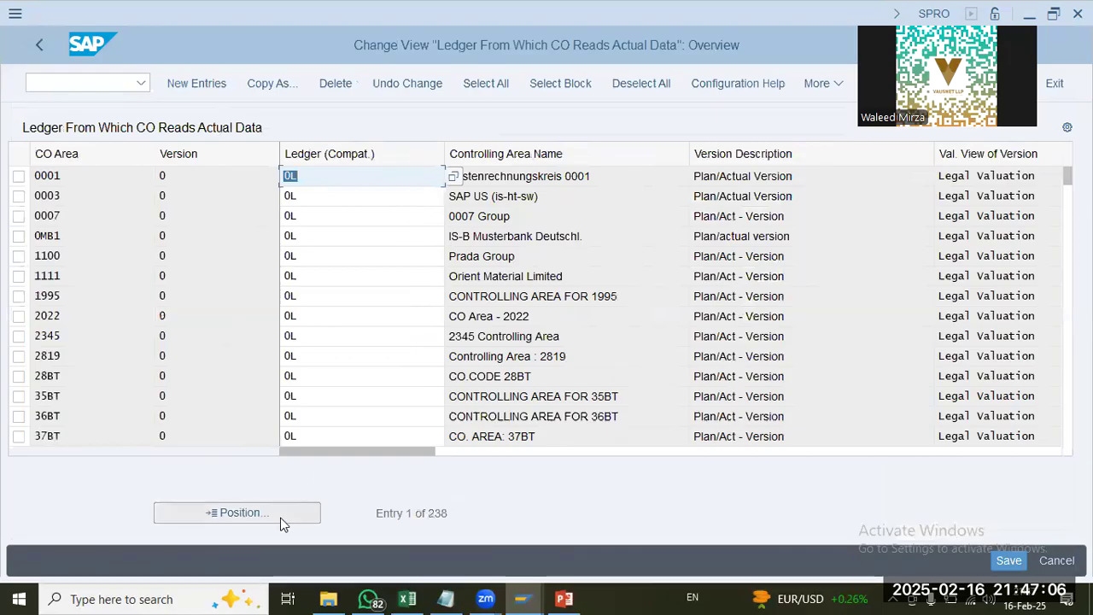
Step: Look up controlling area UAP9 in the list of ledgers from which CO reads actual data
click(281, 518)
text(up01)
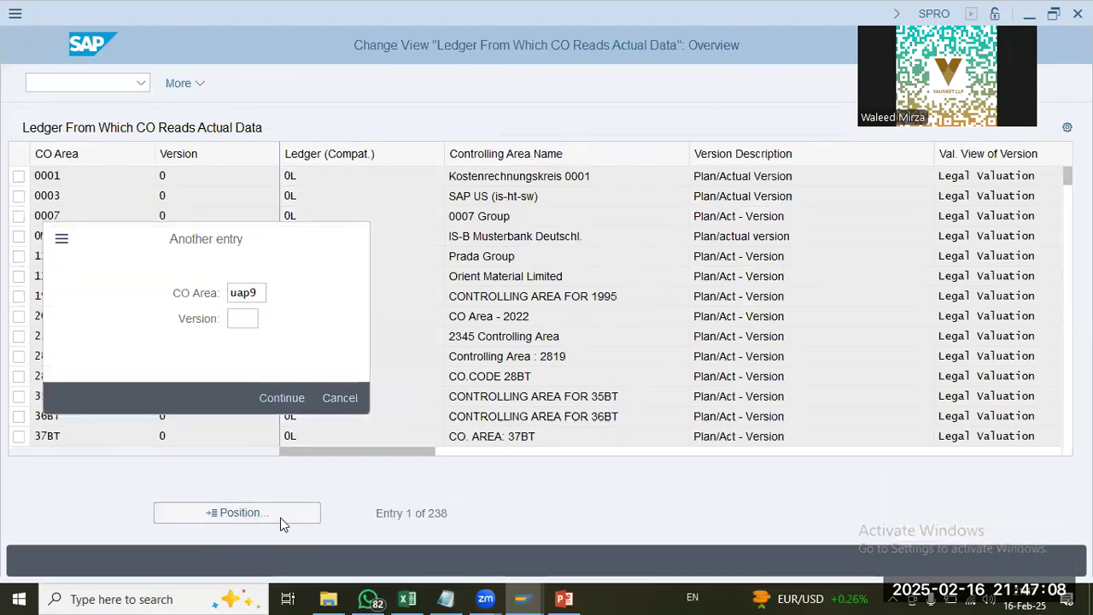
key(Return)
Step: Create a new entry assigning ledger 0L to version 0 of controlling area UAP9
click(183, 82)
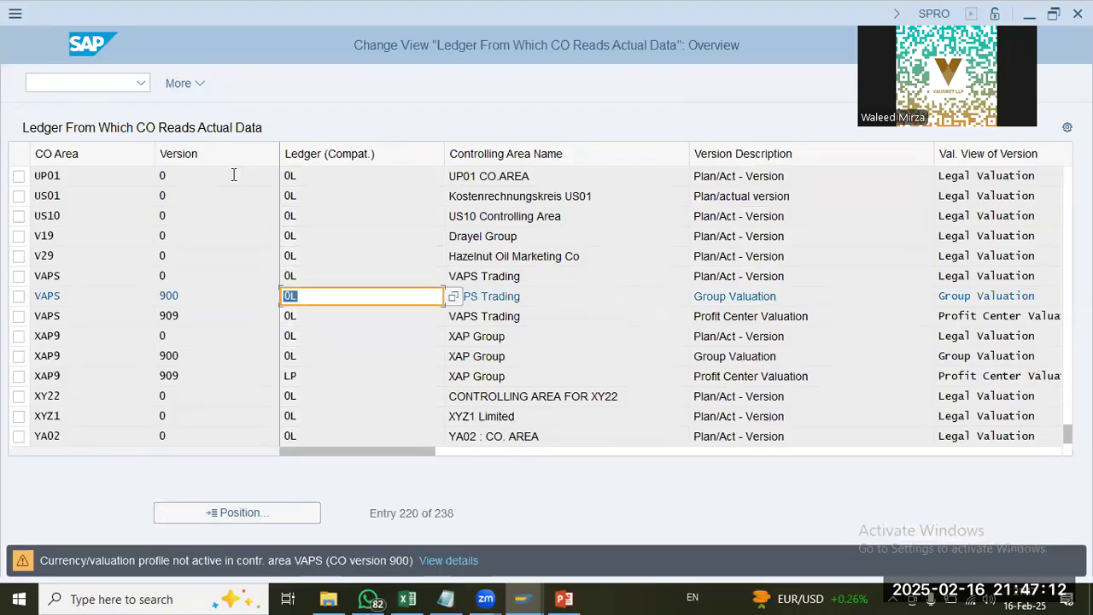
key(Return)
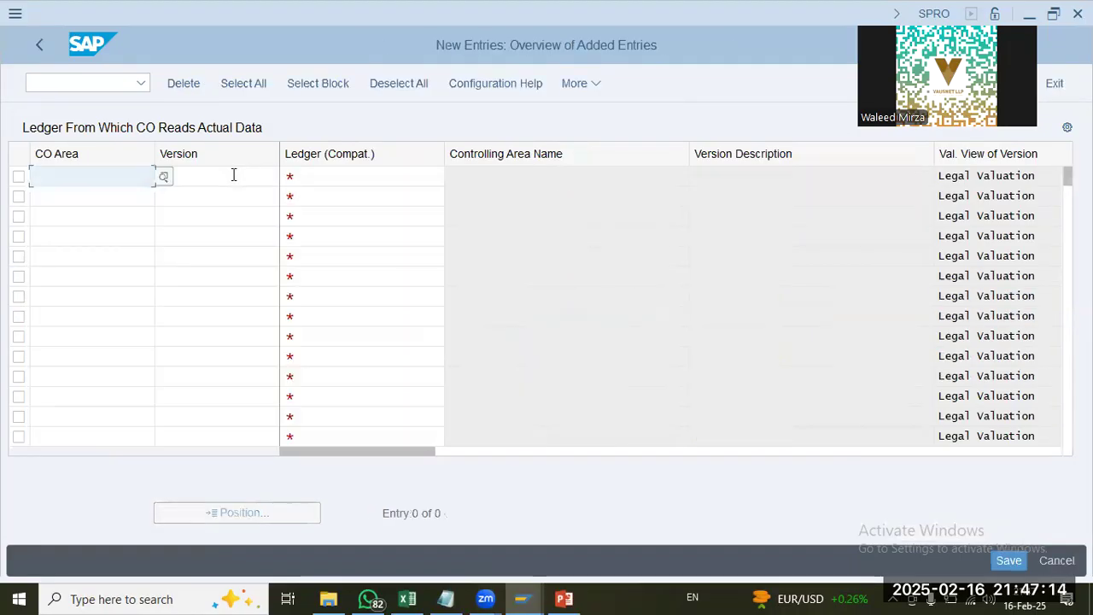
text(uap9)
key(Tab)
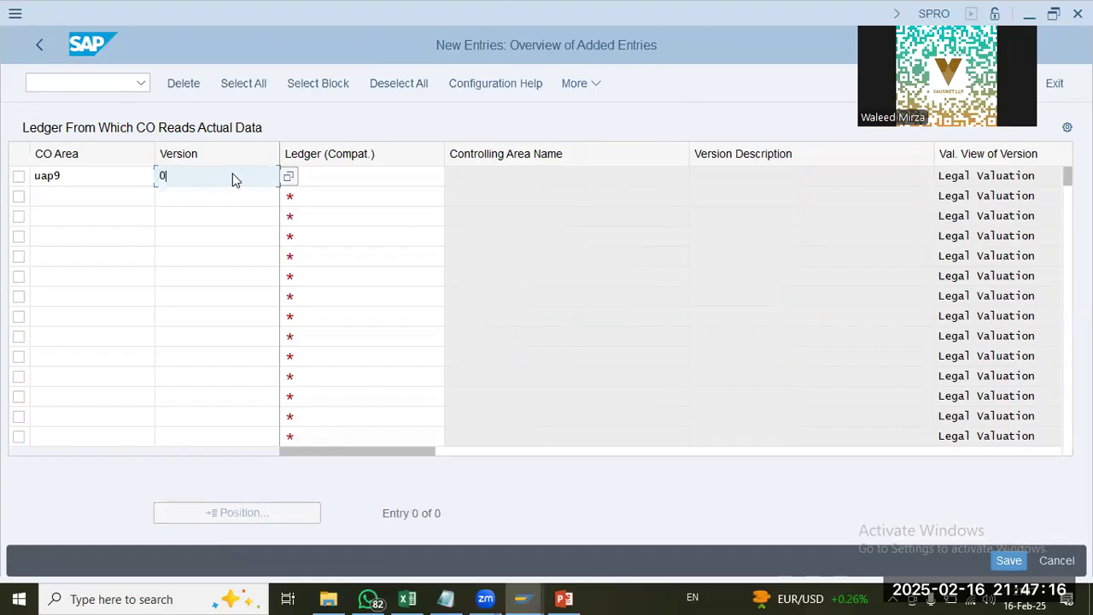
text(0)
key(Tab)
key(shift+Tab)
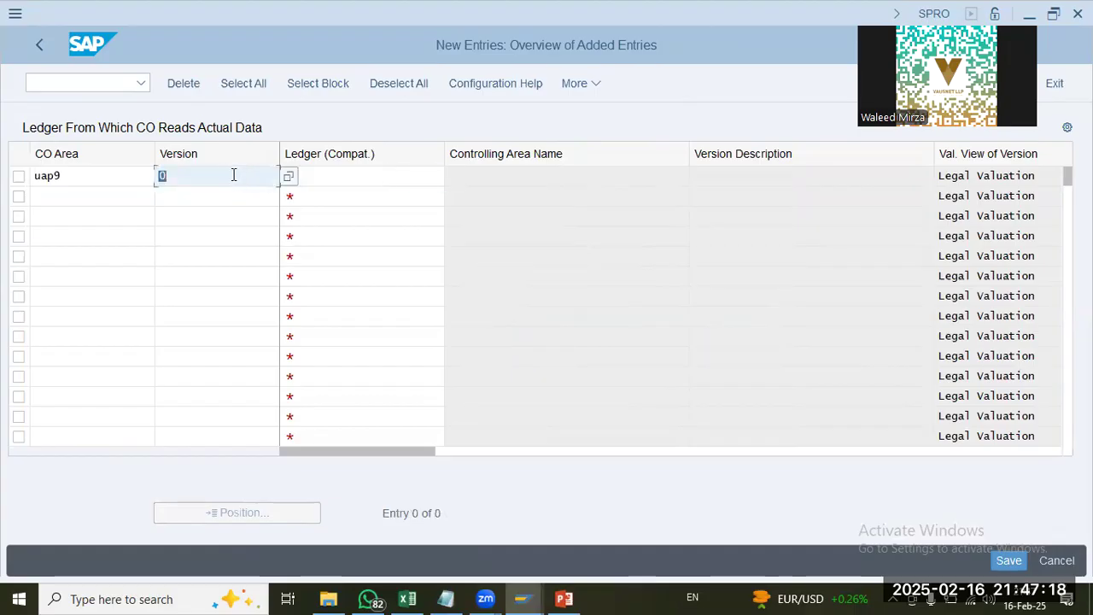
key(Tab)
text(0L)
key(Return)
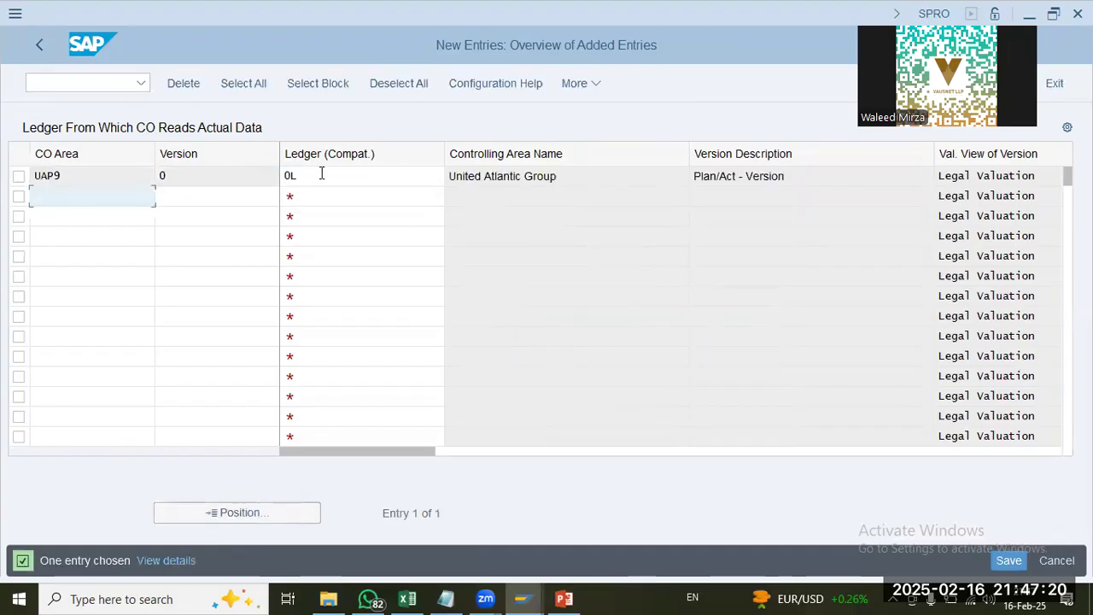
Step: Re-enter version 0 in the UAP9 ledger entry and save it in the UAP9-FICO customizing request
click(605, 174)
click(372, 183)
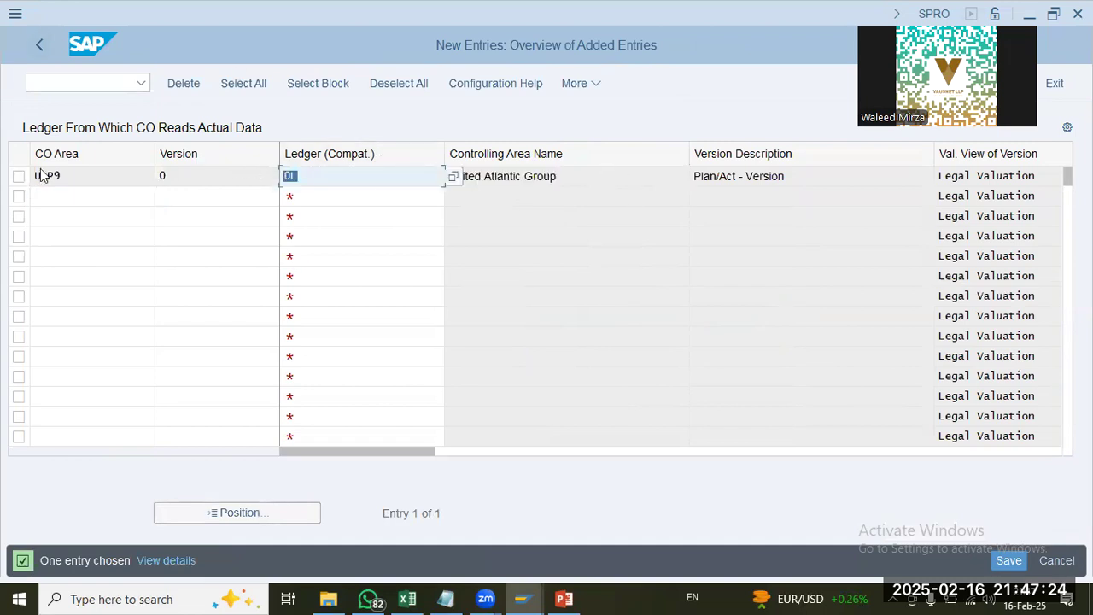
click(102, 175)
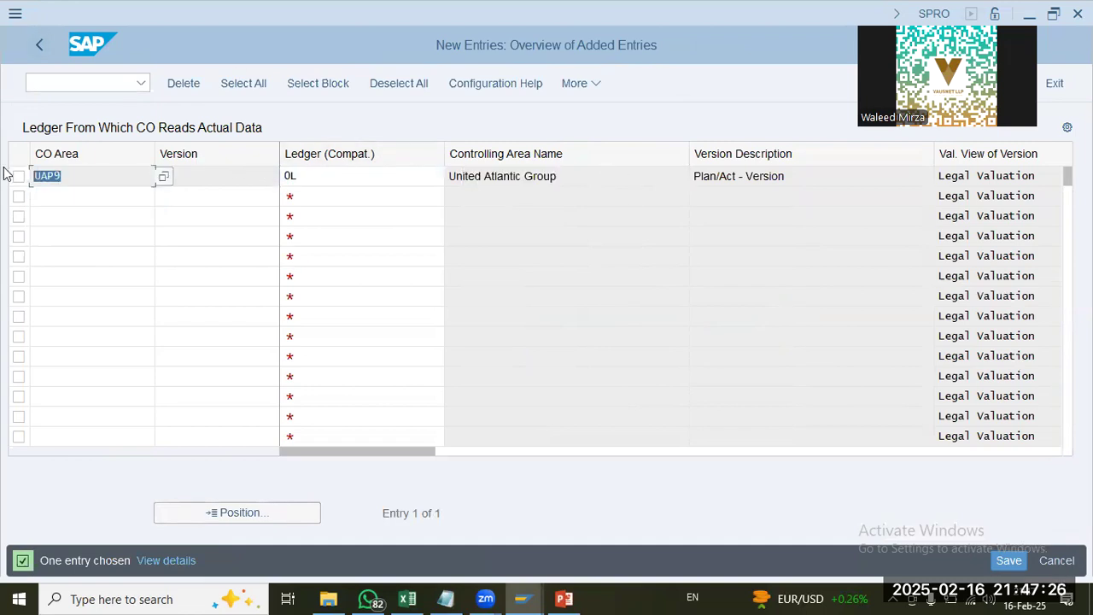
click(200, 176)
text(0)
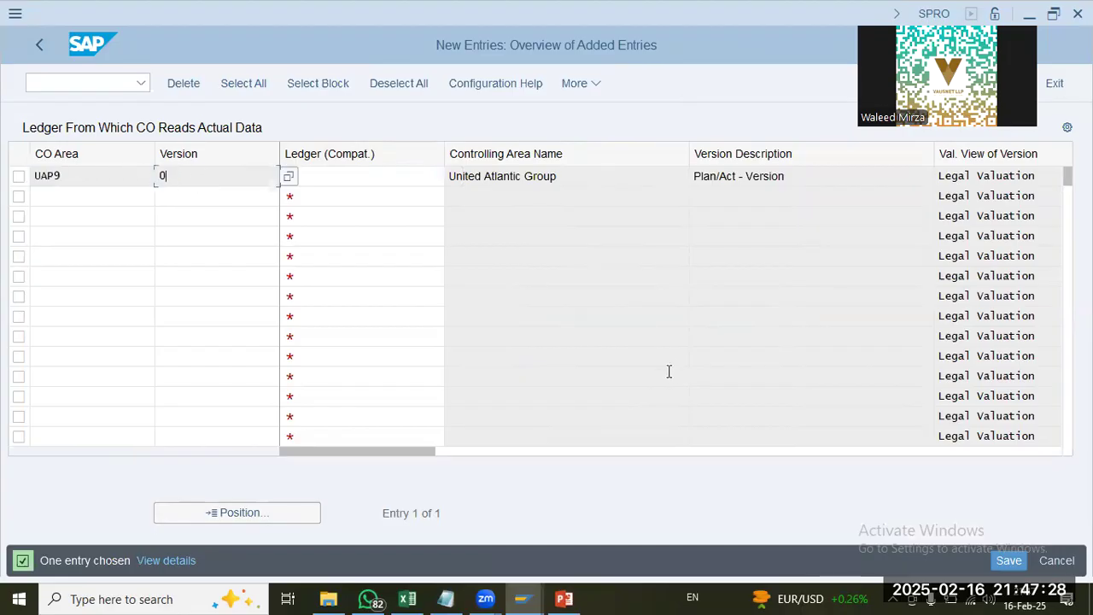
click(1007, 560)
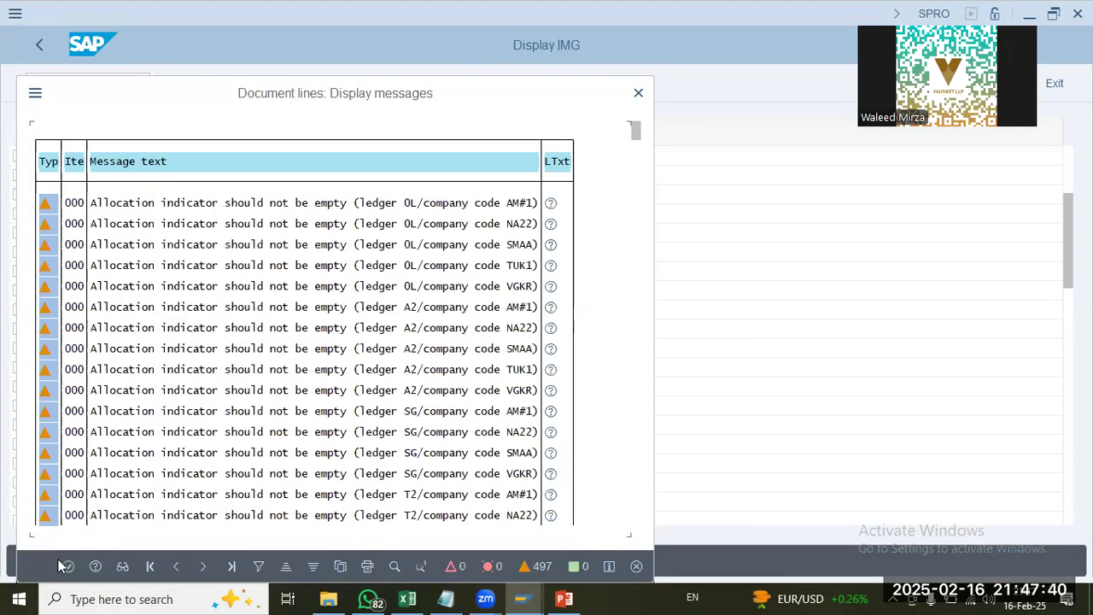
click(74, 574)
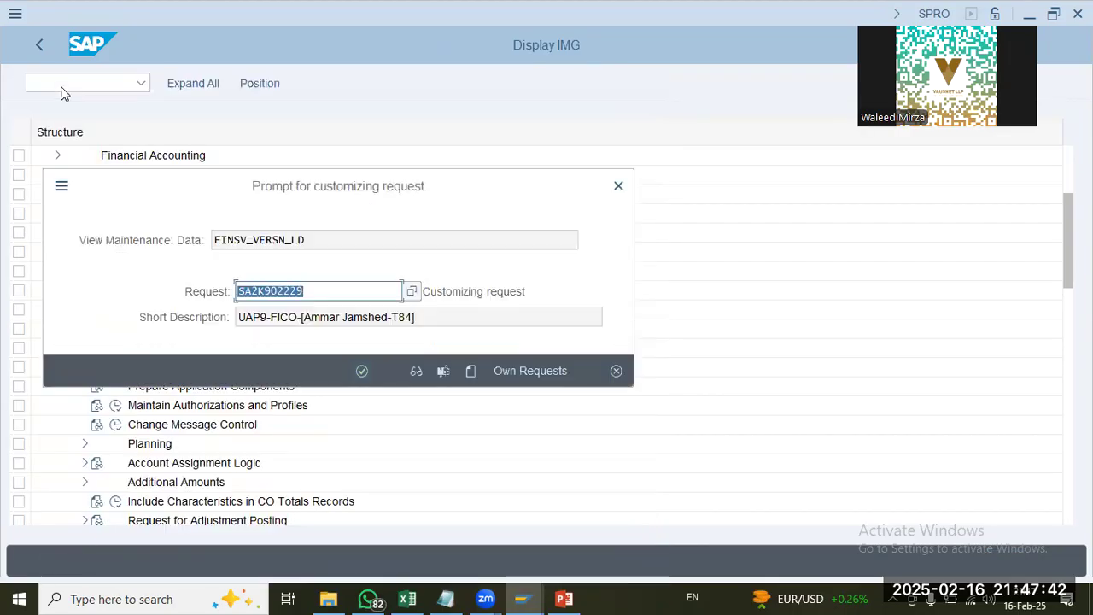
click(370, 369)
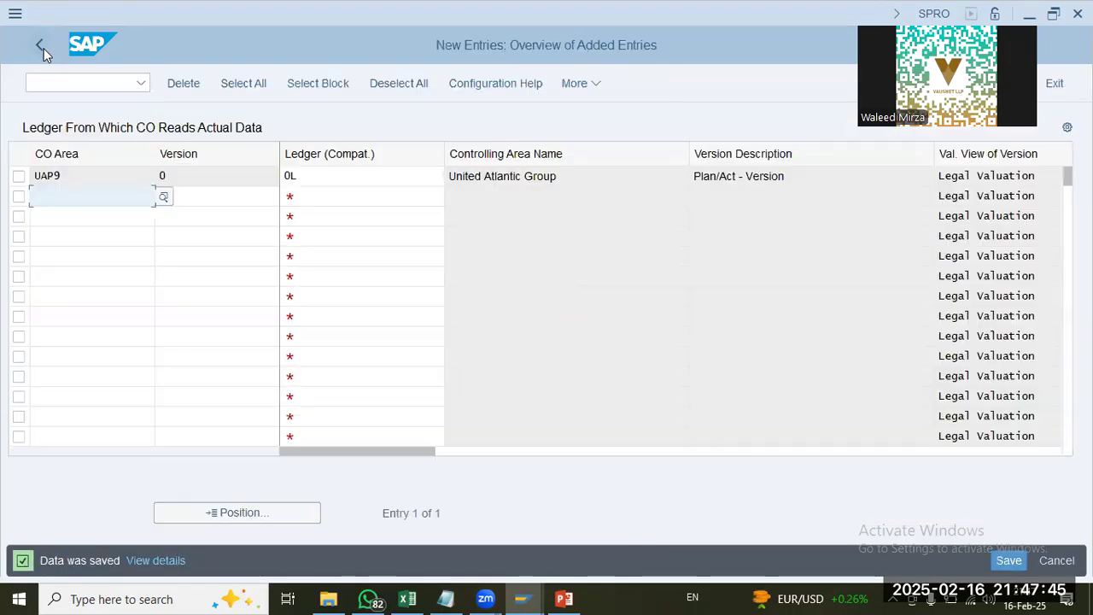
Step: Go back to the IMG and collapse the Organization node under General Controlling
click(41, 46)
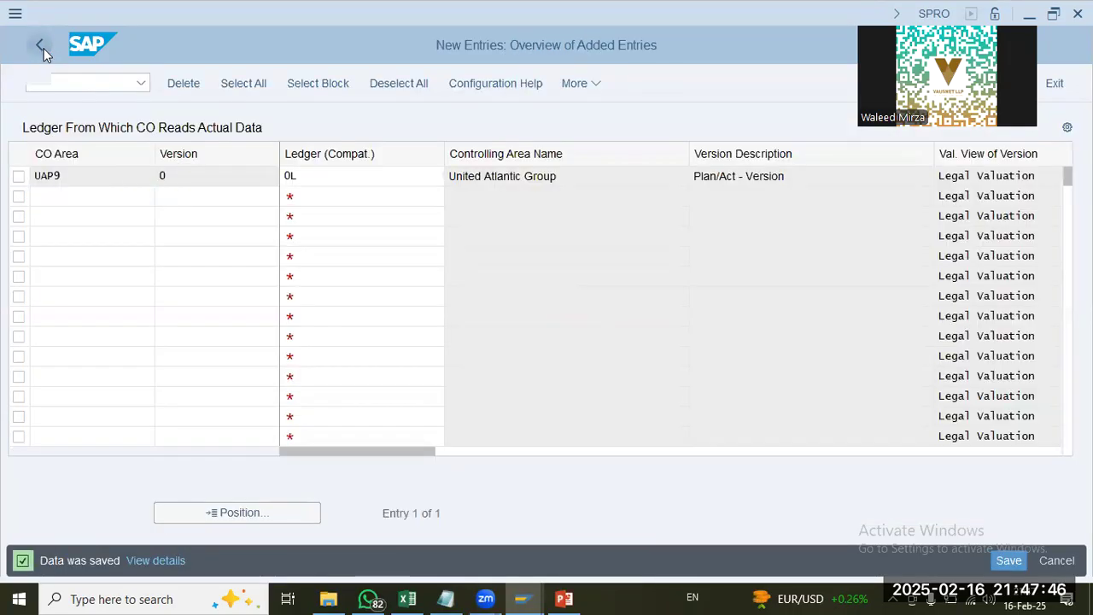
click(44, 49)
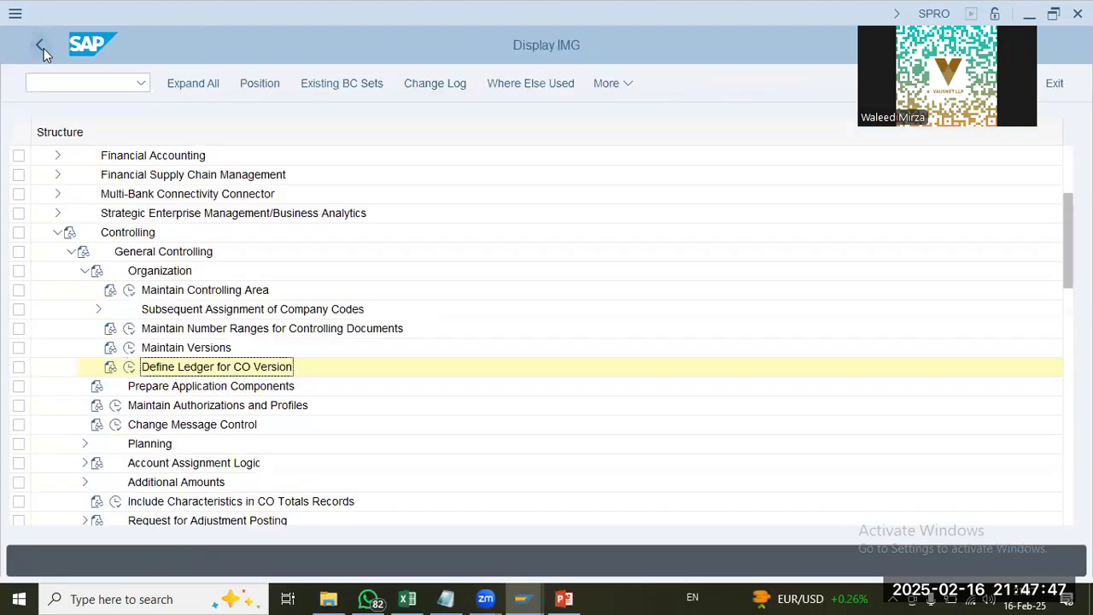
click(142, 386)
scroll(66, 397, down, 1)
scroll(65, 398, down, 1)
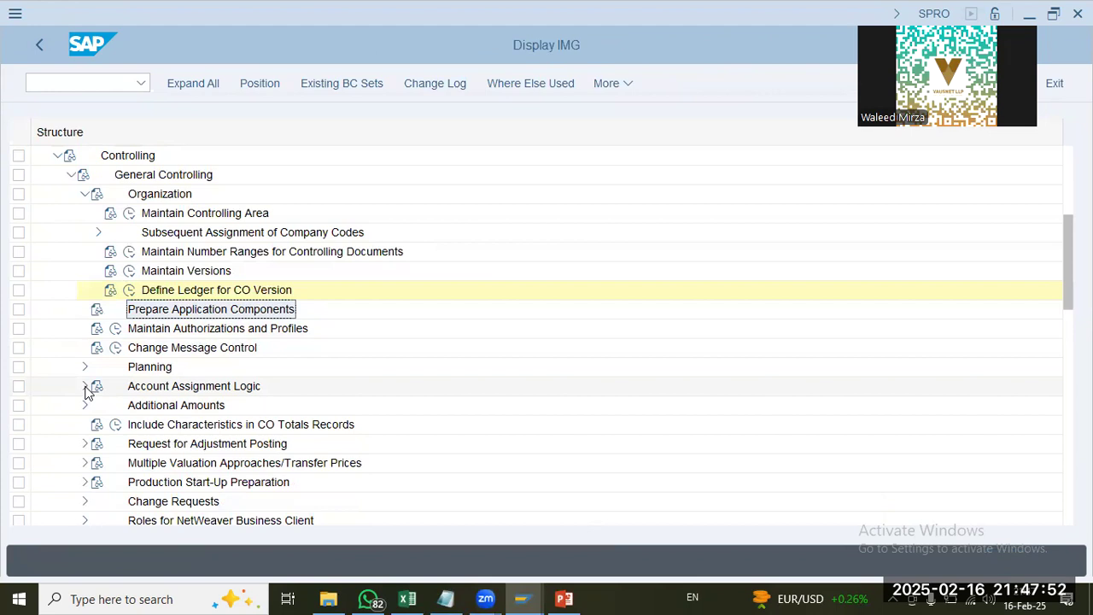
click(86, 195)
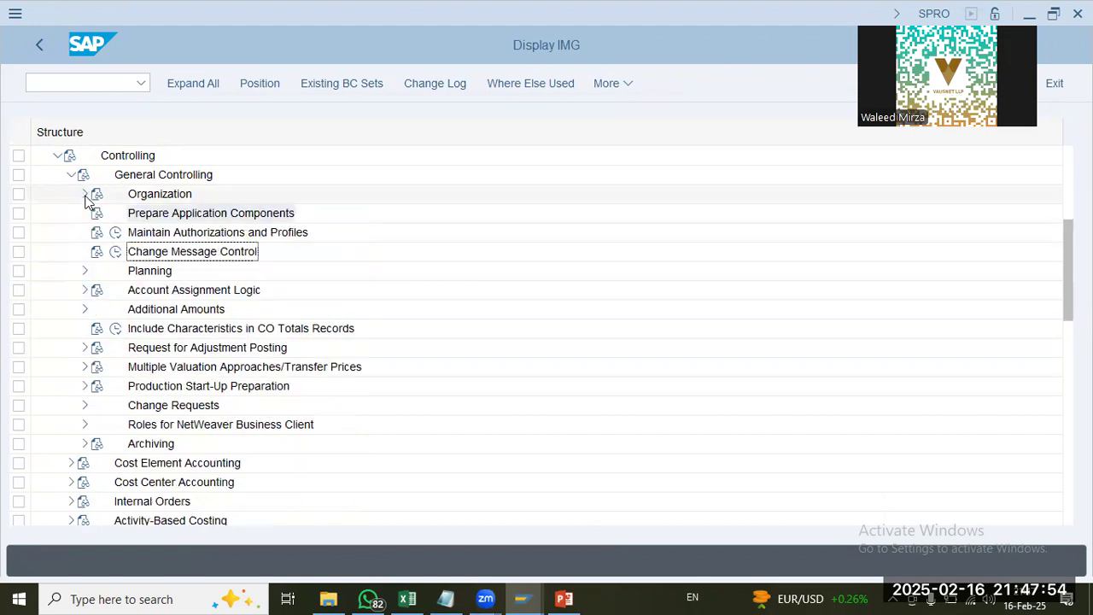
Step: Collapse General Controlling and expand Profit Center Accounting in the Controlling section of the IMG
click(85, 290)
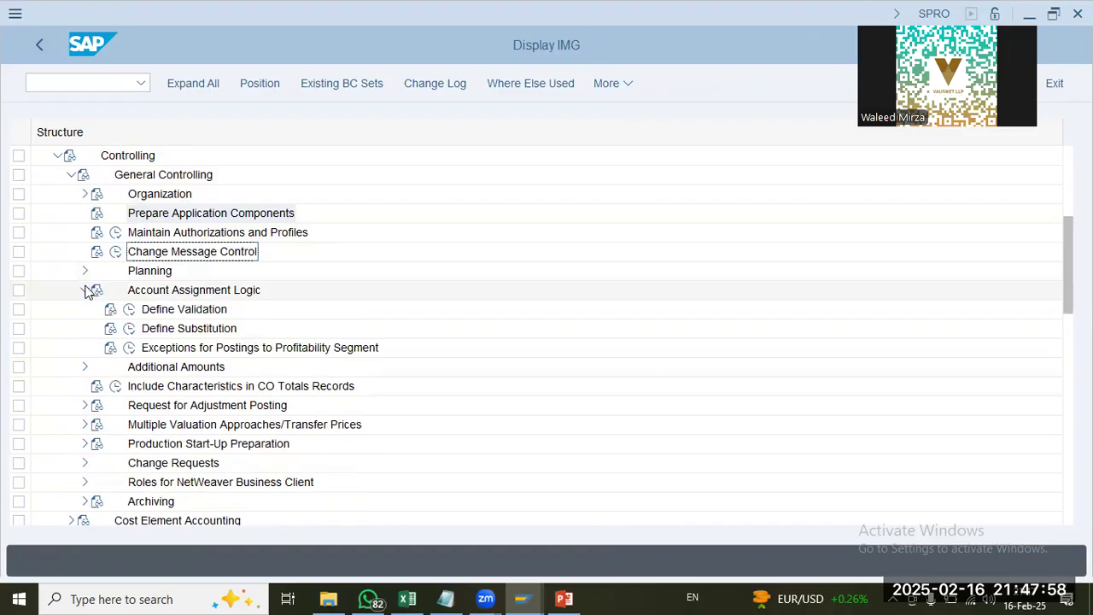
click(85, 291)
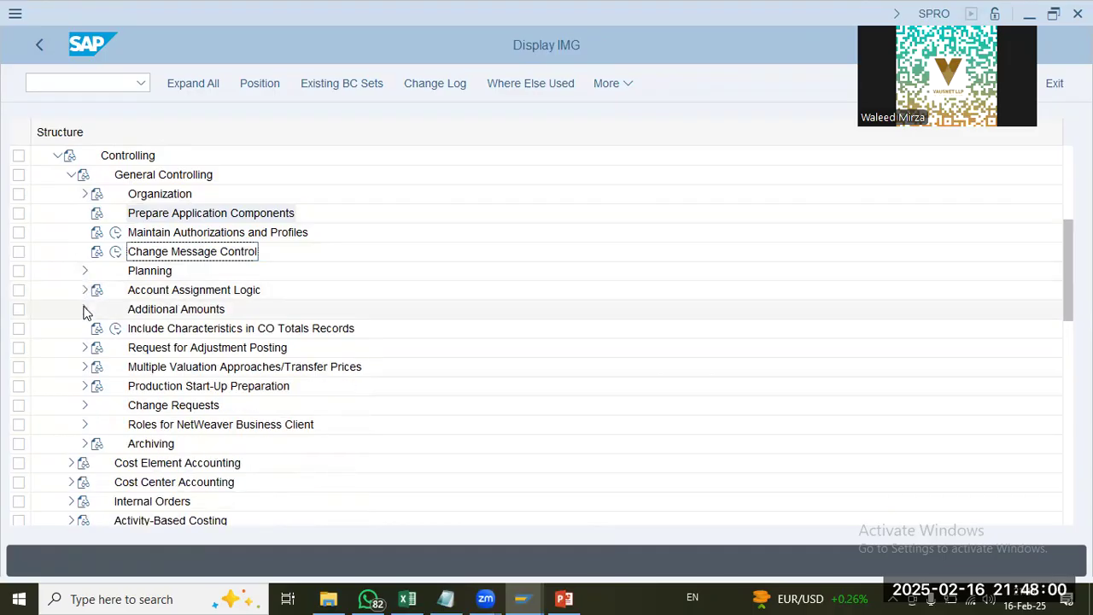
scroll(76, 218, up, 2)
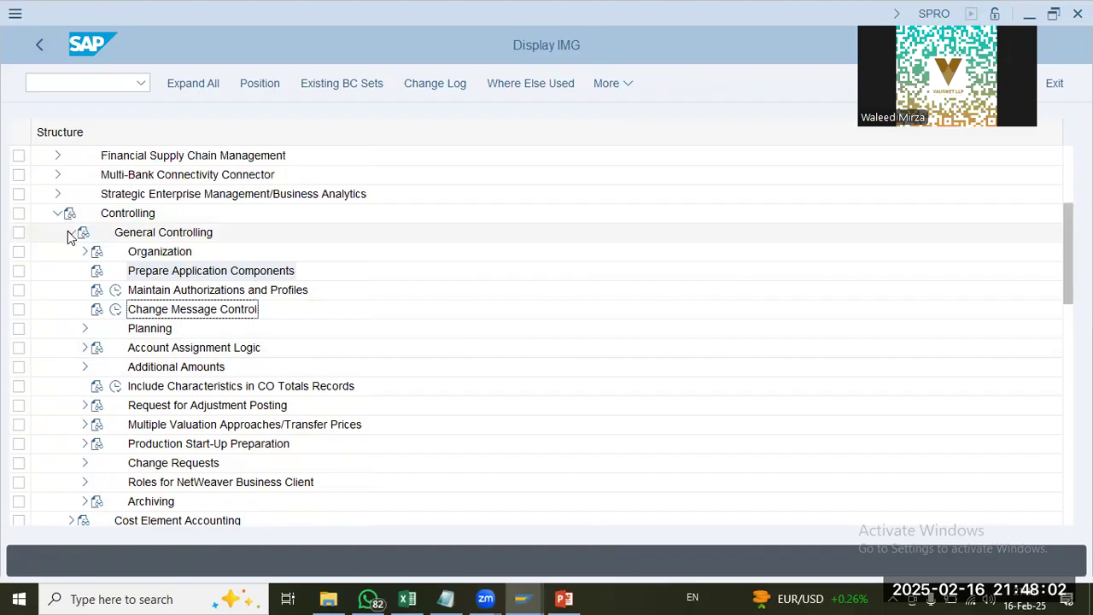
click(71, 232)
click(71, 366)
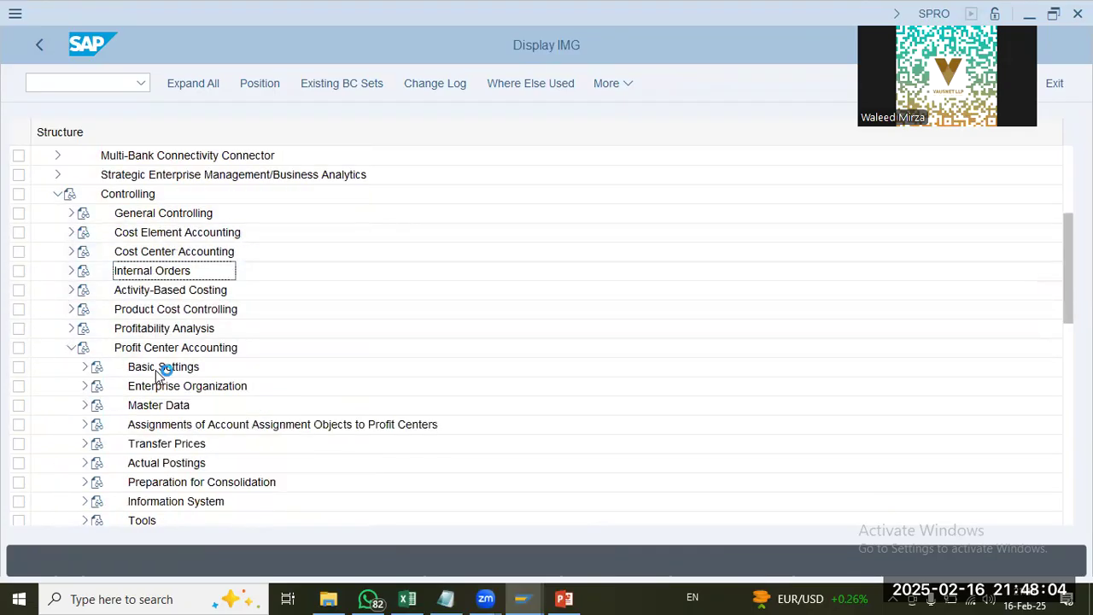
Step: Check the controlling area in Set Controlling Area under the Profit Center Accounting basic settings, and close it without changes
click(134, 374)
click(85, 367)
click(171, 387)
click(129, 386)
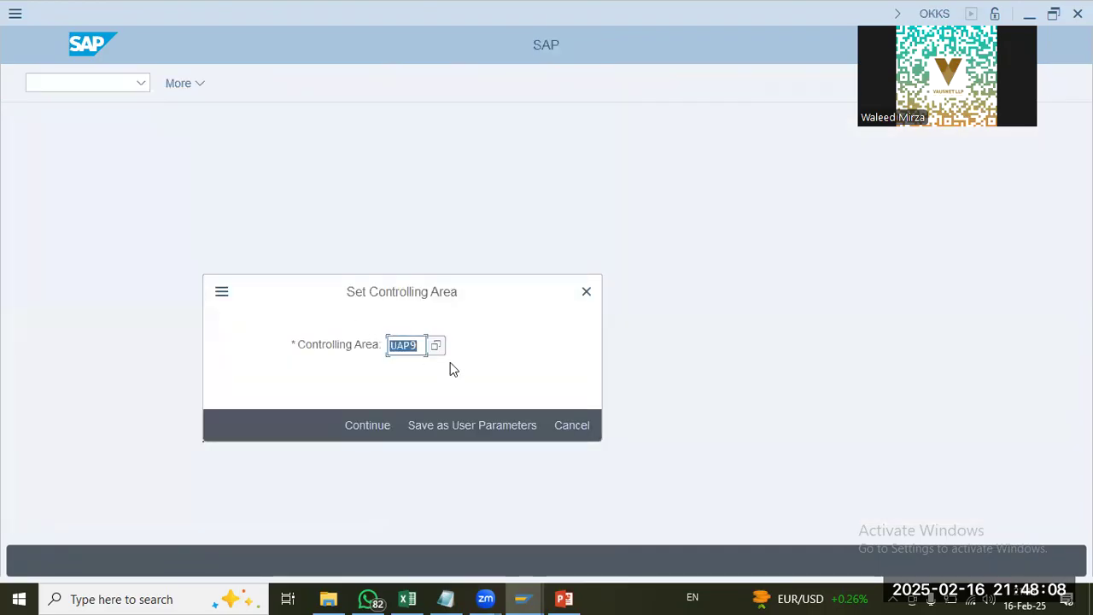
click(585, 293)
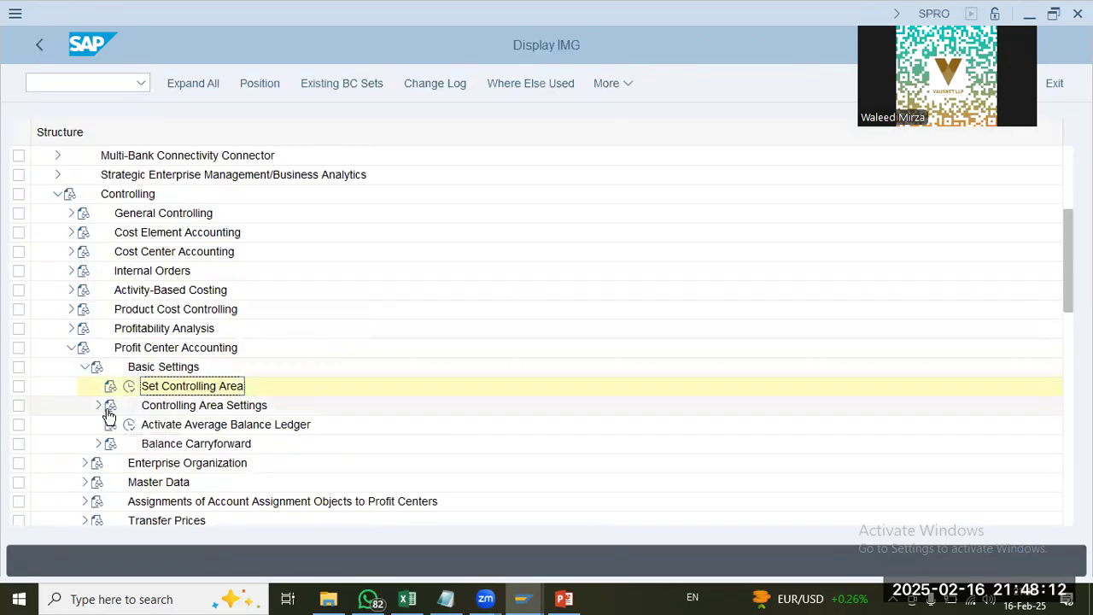
Step: Open Maintain Controlling Area Settings under the Profit Center Accounting basic settings
click(99, 406)
click(182, 427)
click(142, 424)
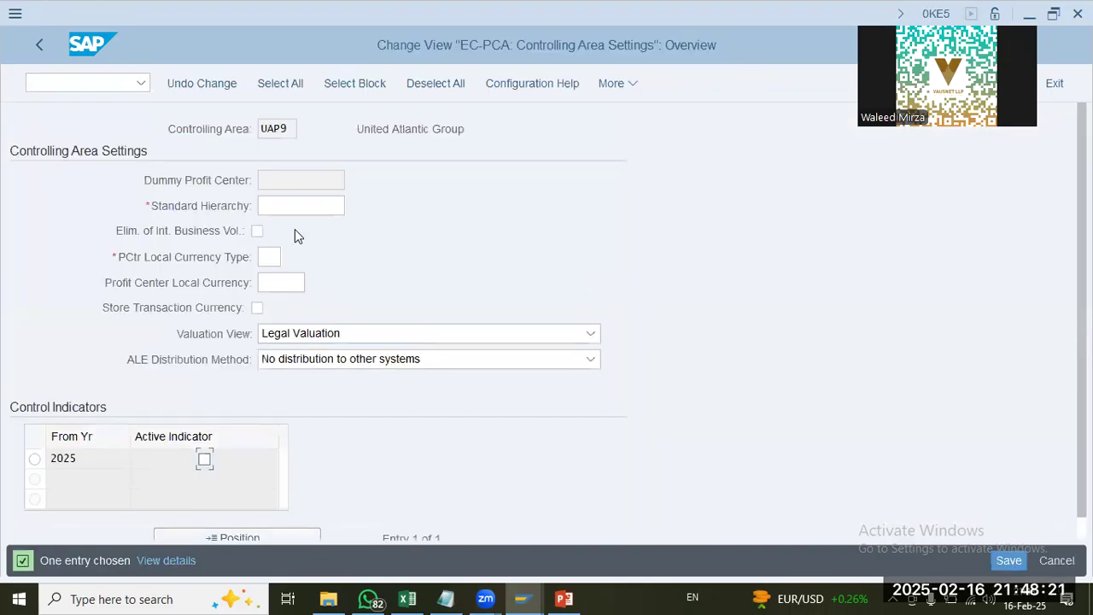
Step: Enter UAP9 as the standard hierarchy and 20 as the PCtr local currency type for controlling area UAP9
click(296, 210)
text(uap9)
key(Tab)
key(Tab)
text(20)
key(Tab)
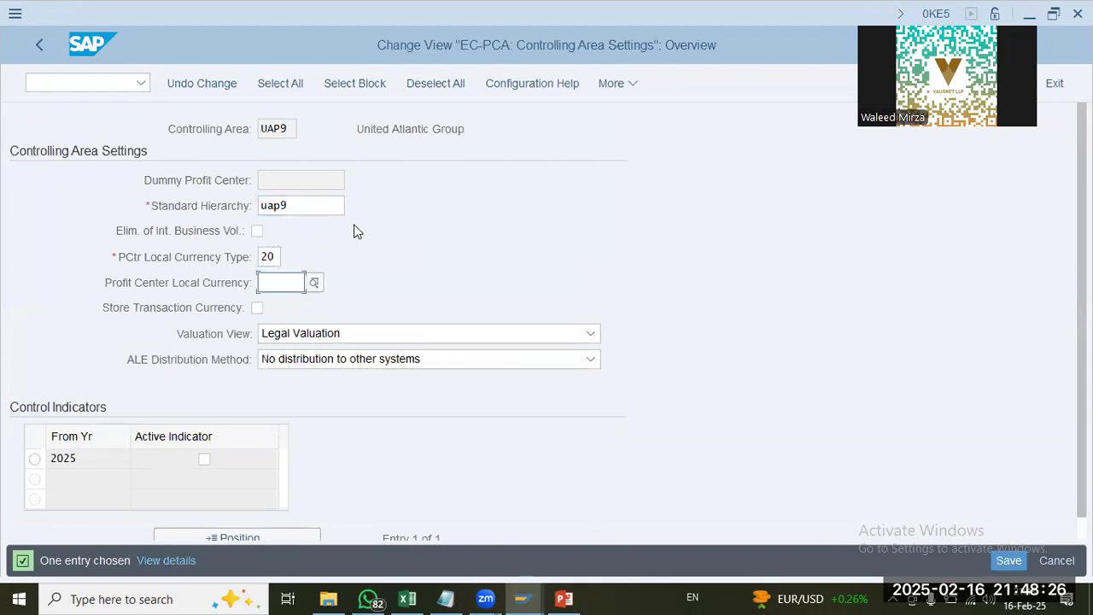
Step: Set the active indicator for 2025 in the control indicators and validate the controlling area settings
click(270, 256)
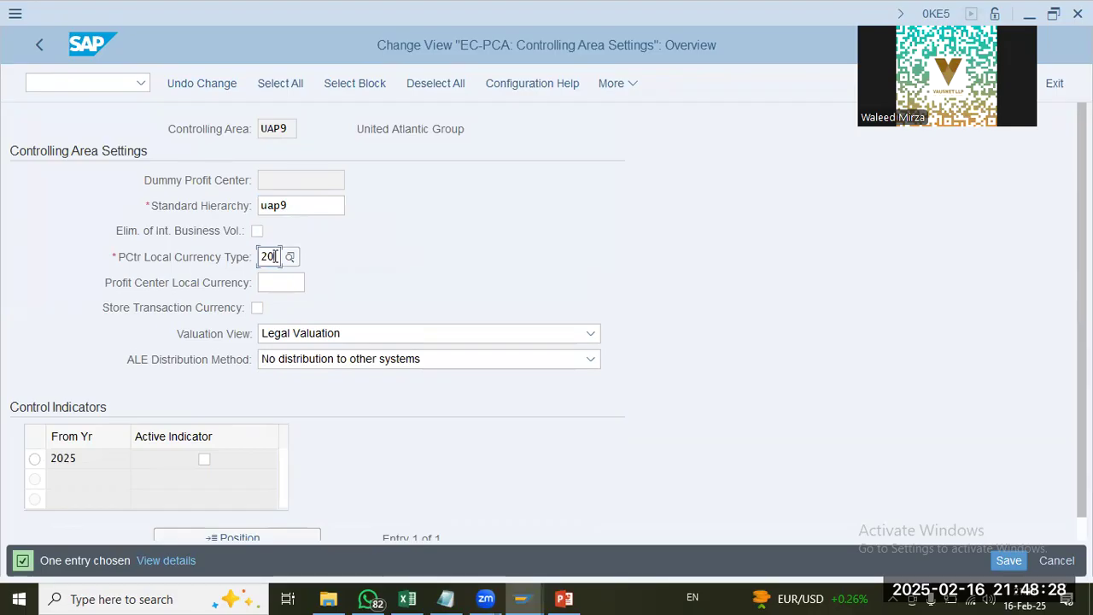
click(205, 460)
click(57, 459)
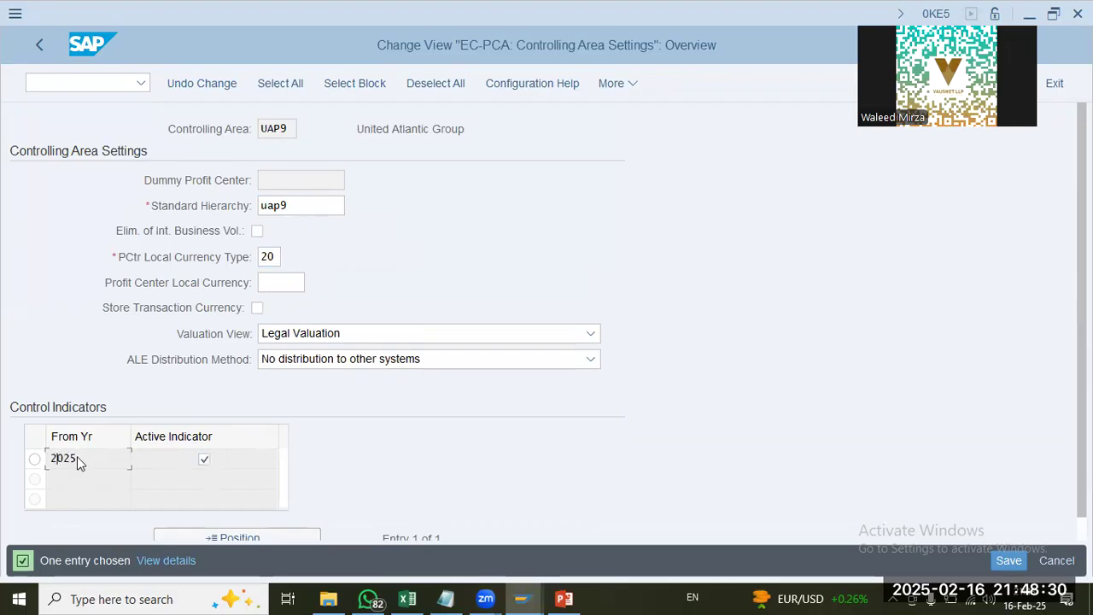
click(302, 282)
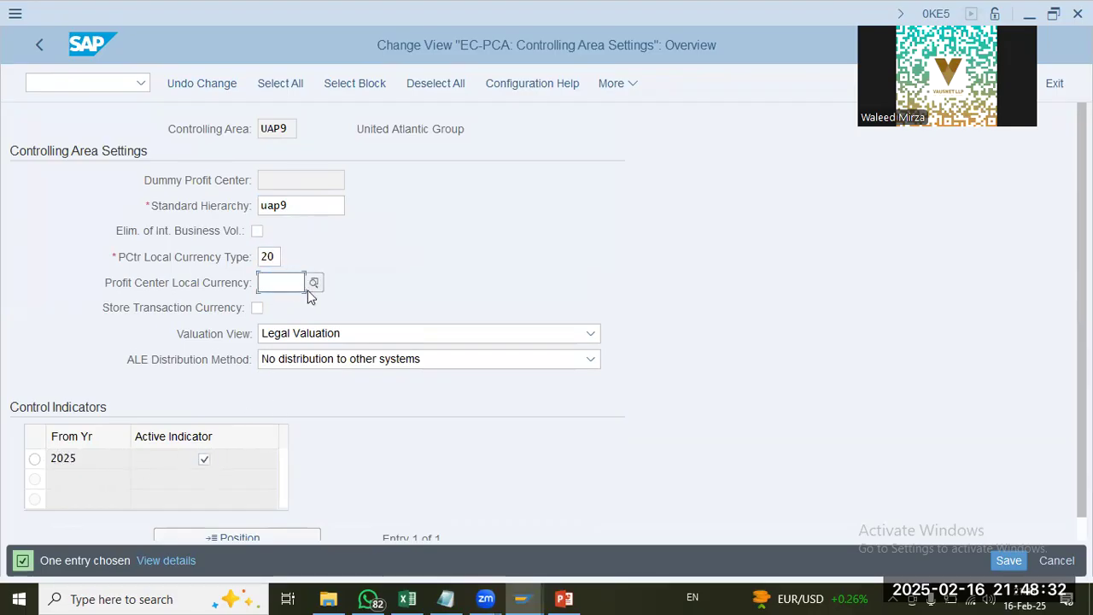
click(424, 298)
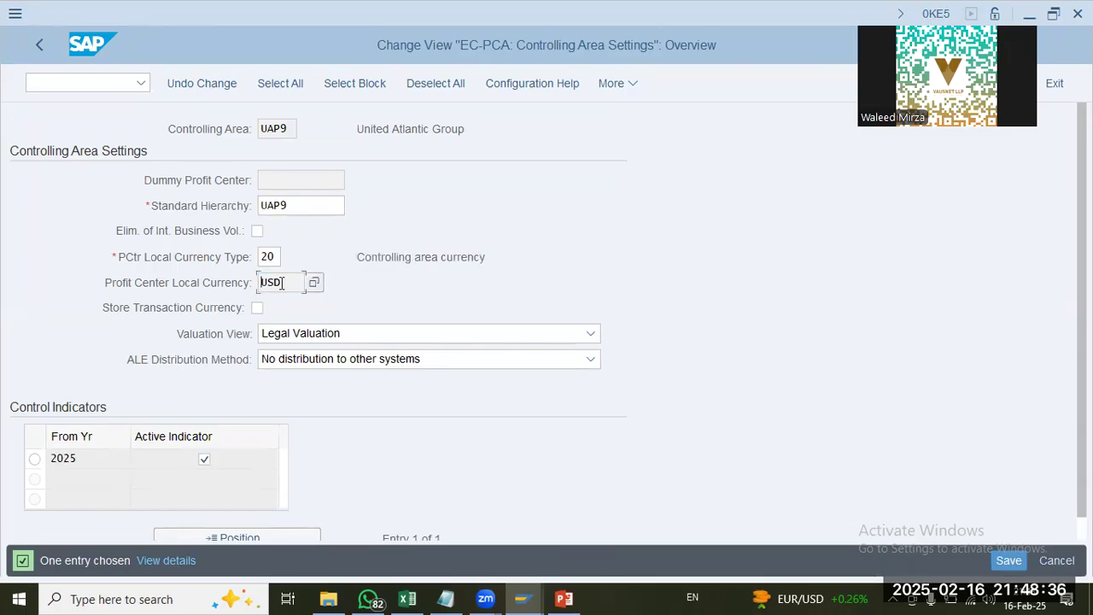
Step: Try PCtr local currency type 30 for controlling area UAP9
click(278, 255)
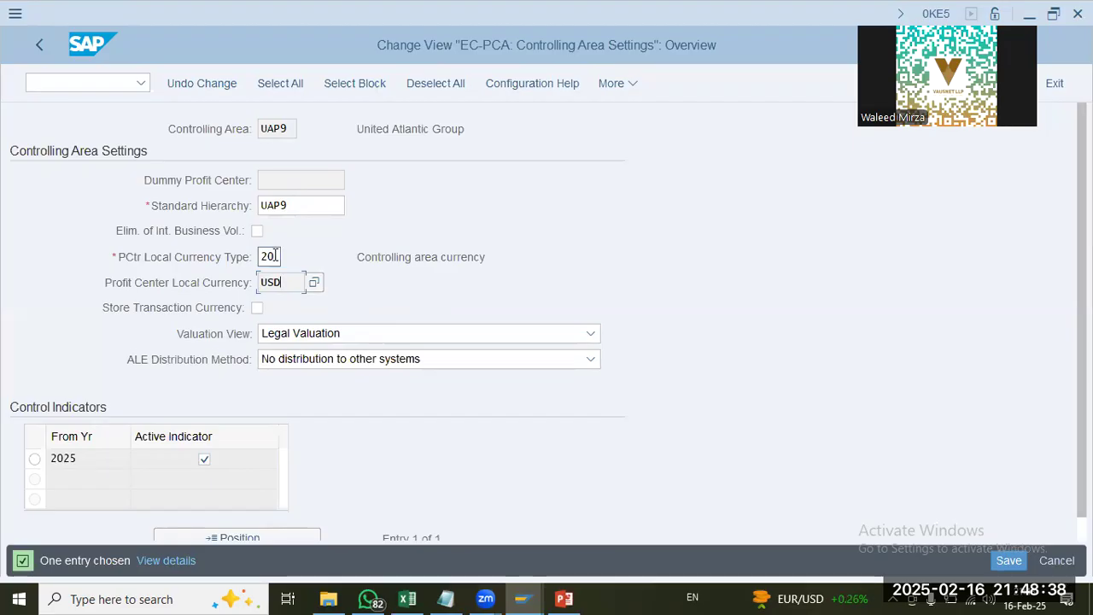
text(30)
key(Return)
click(385, 254)
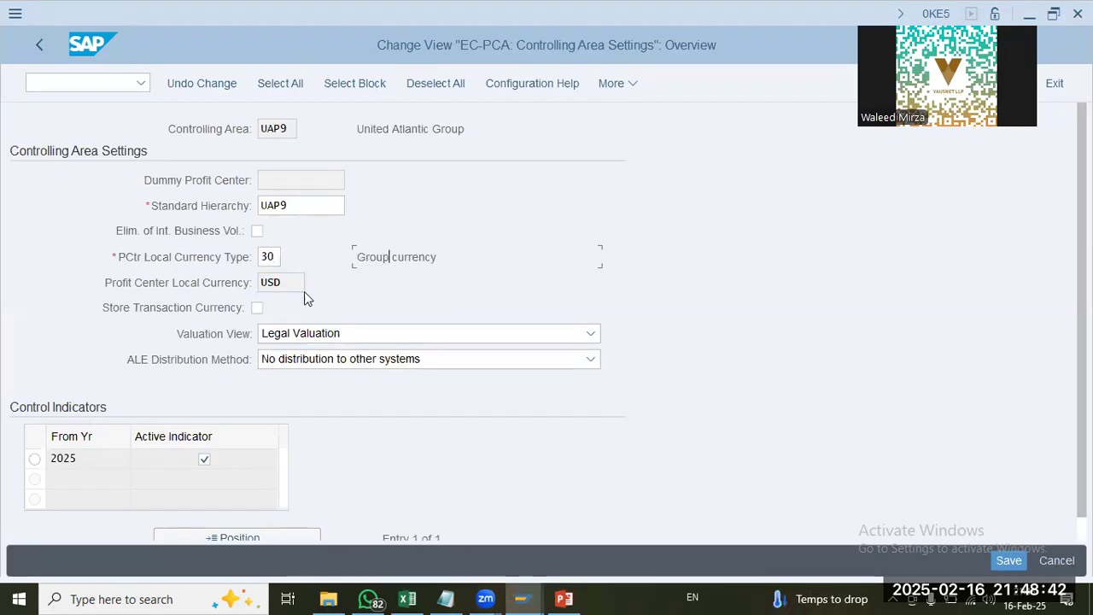
Step: Try Y1 and 90 as the PCtr local currency type of controlling area UAP9
click(275, 256)
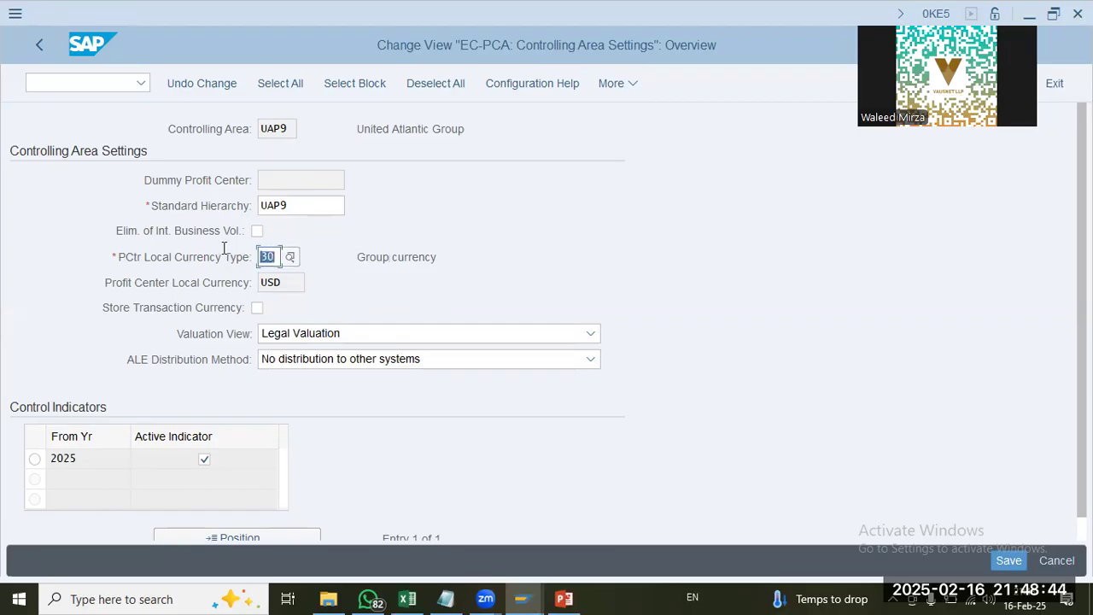
text(y1)
key(Return)
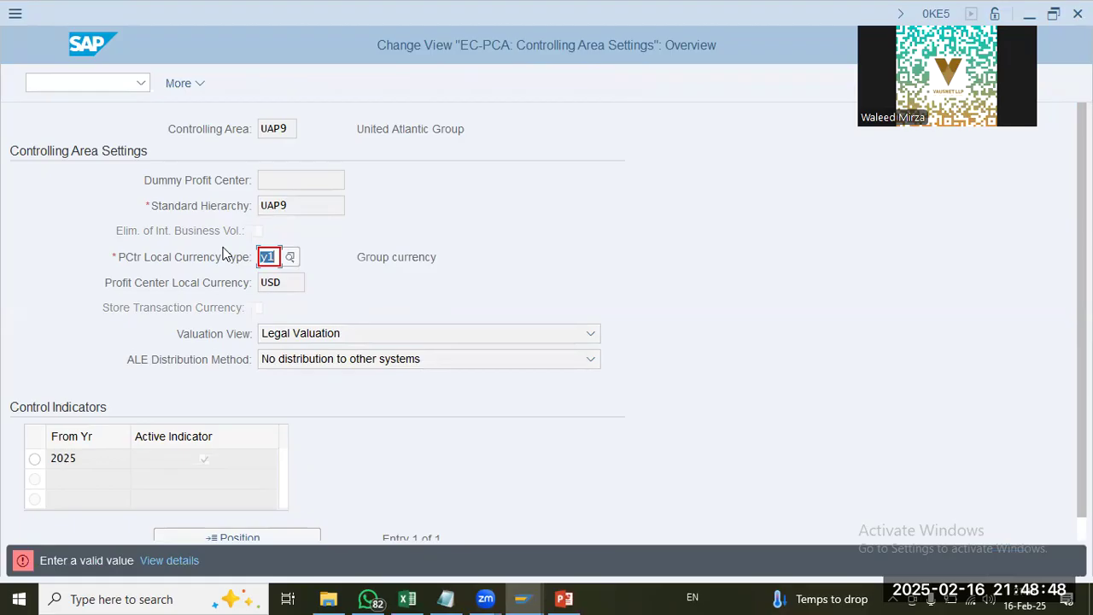
text(90)
key(Return)
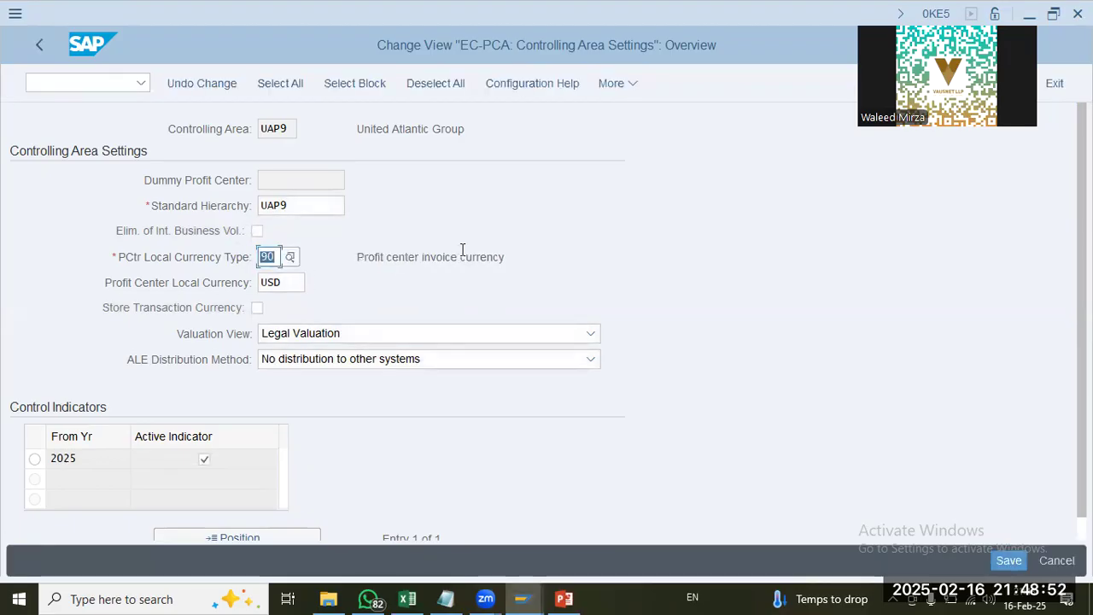
drag(429, 257, 509, 258)
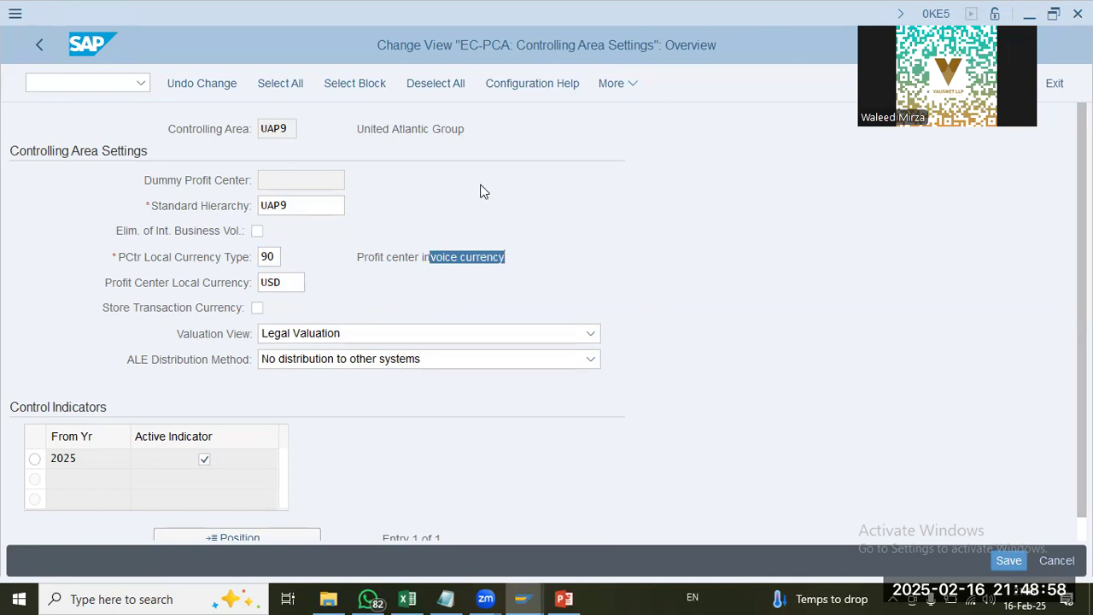
drag(295, 282, 205, 283)
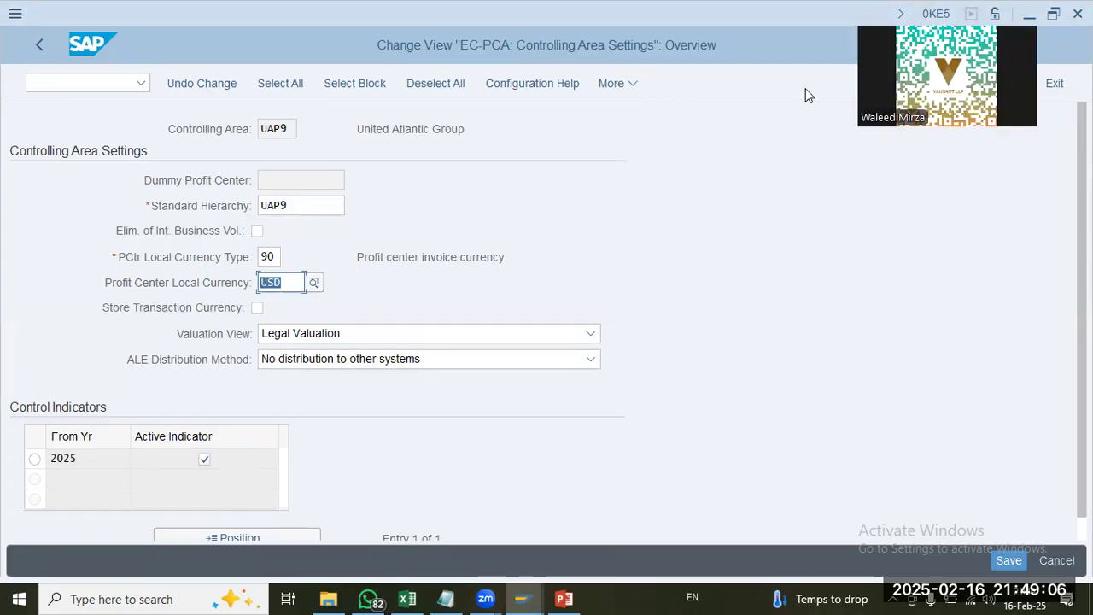
Step: Set the PCtr local currency type back to 20 and save the controlling area settings
key(shift+Tab)
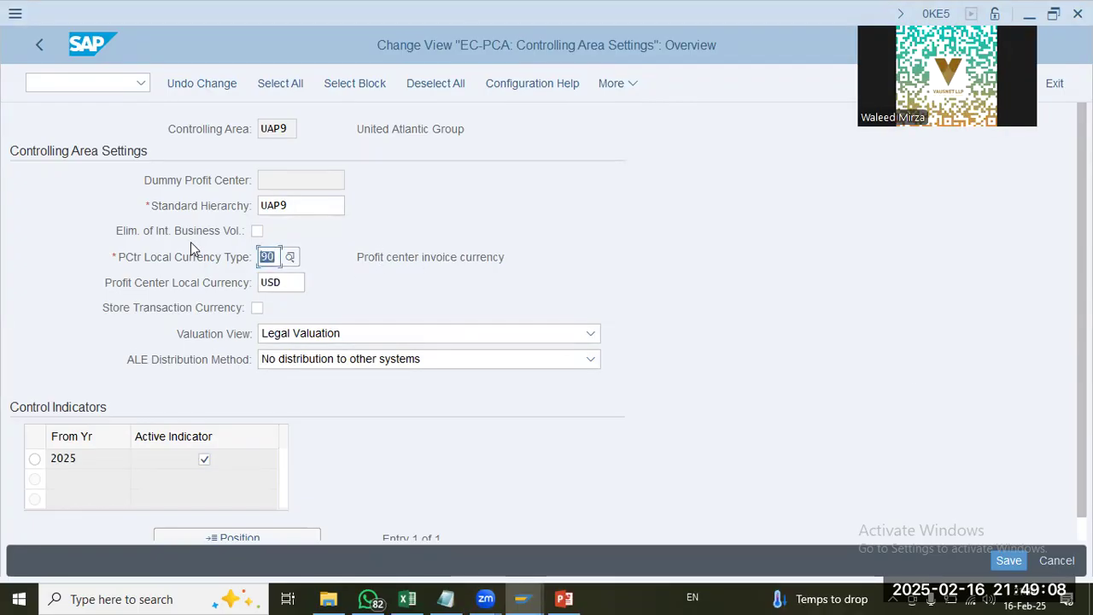
text(20)
key(Return)
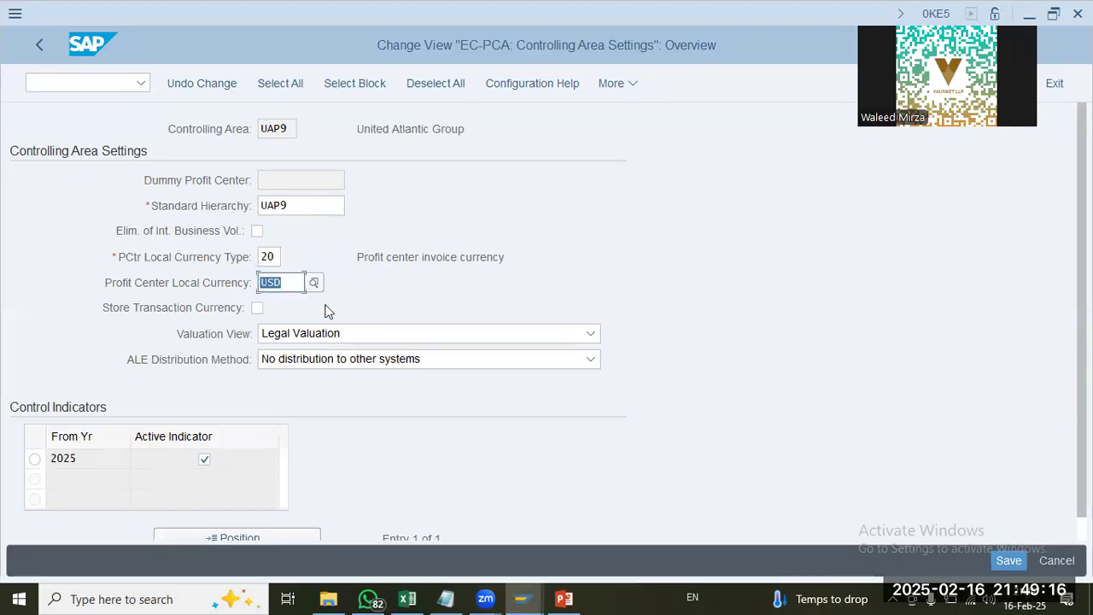
key(Return)
drag(293, 282, 188, 271)
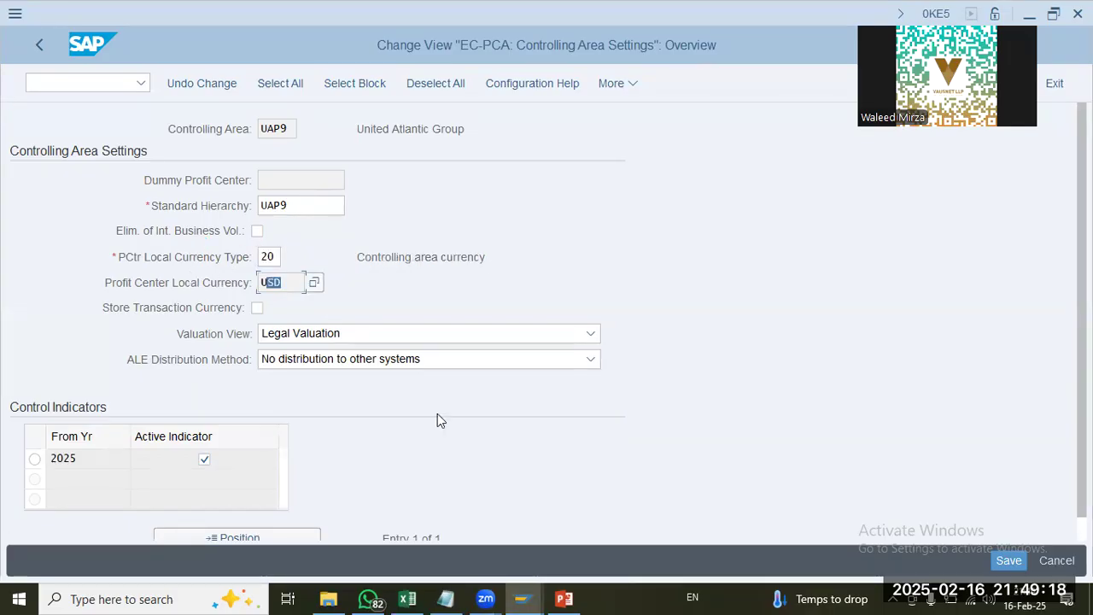
click(1008, 559)
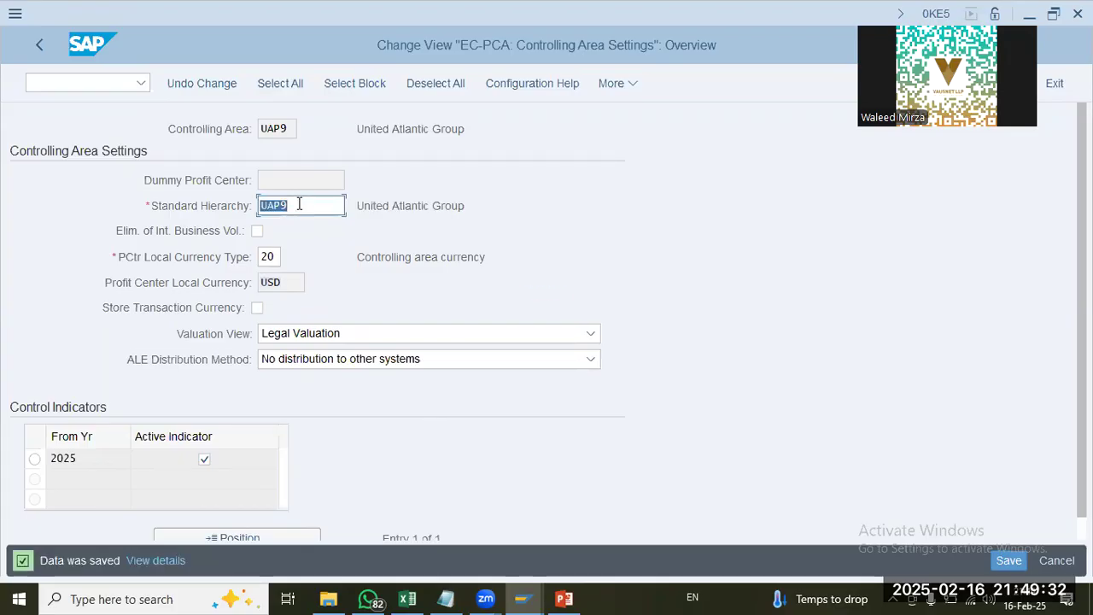
Step: Return to the IMG and open Set Control Parameters for Actual Data under Activate Direct Postings
click(48, 42)
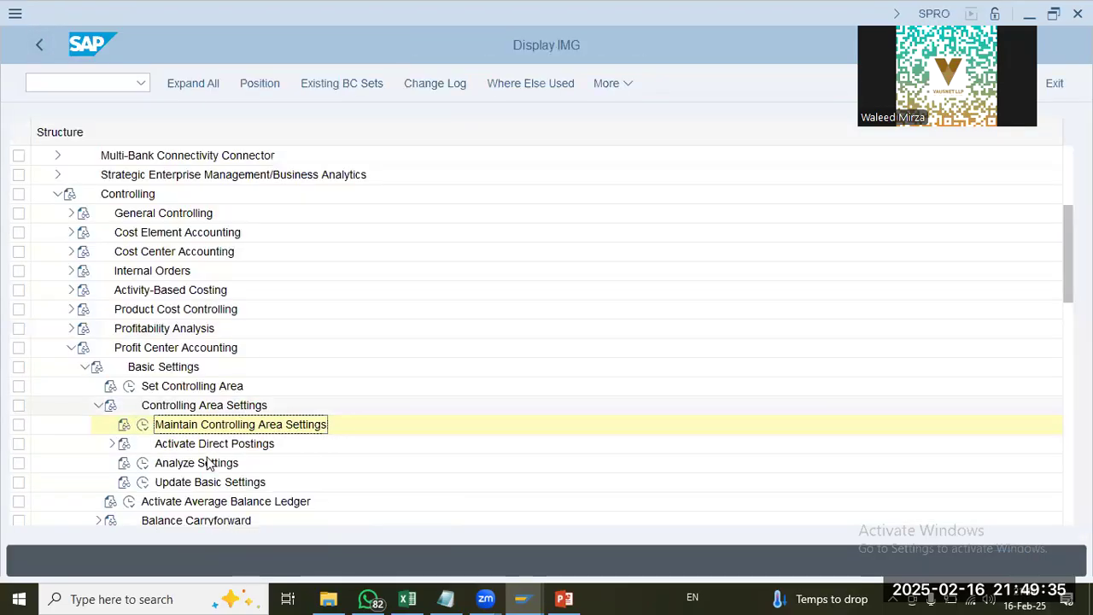
click(202, 445)
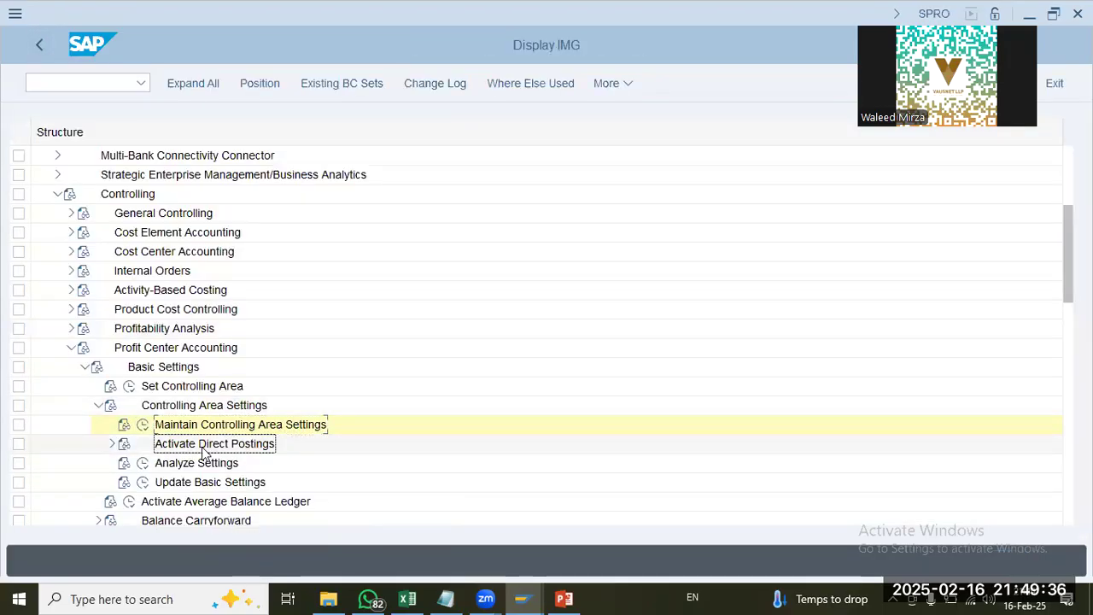
click(112, 443)
click(168, 464)
click(156, 463)
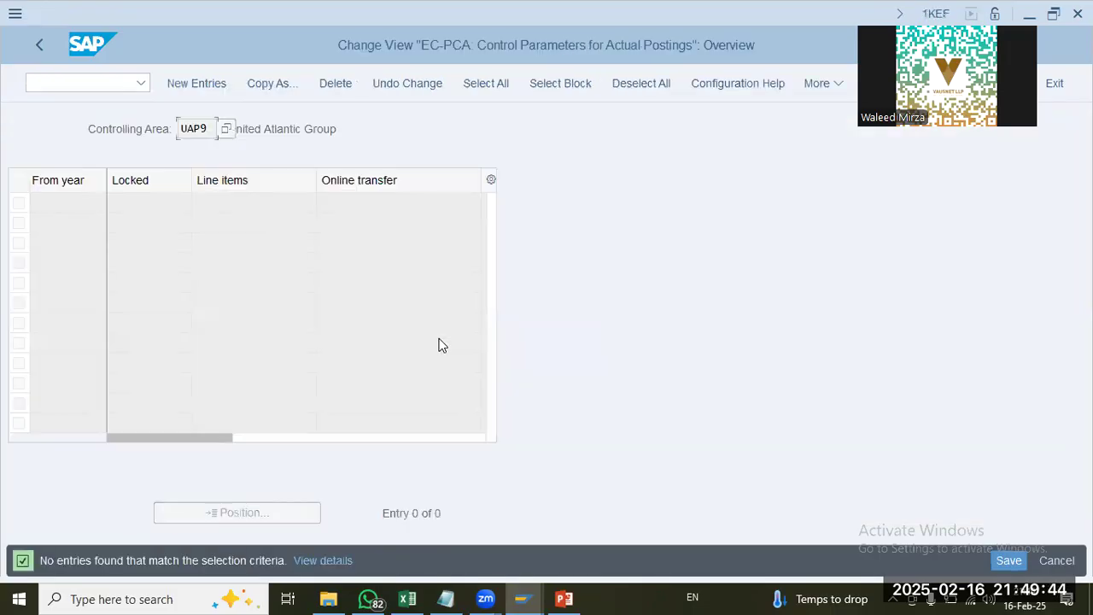
Step: Try to add a control parameter entry from year 2025 with line items and online transfer enabled
click(201, 83)
text(2025)
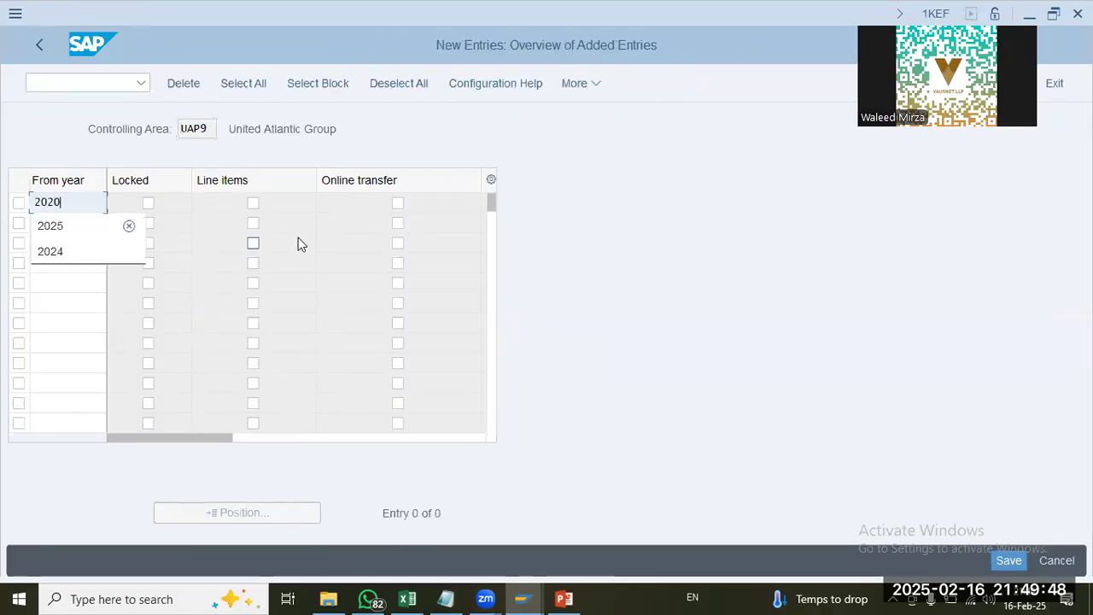
key(Tab)
key(Tab)
key(space)
key(Tab)
key(space)
key(Return)
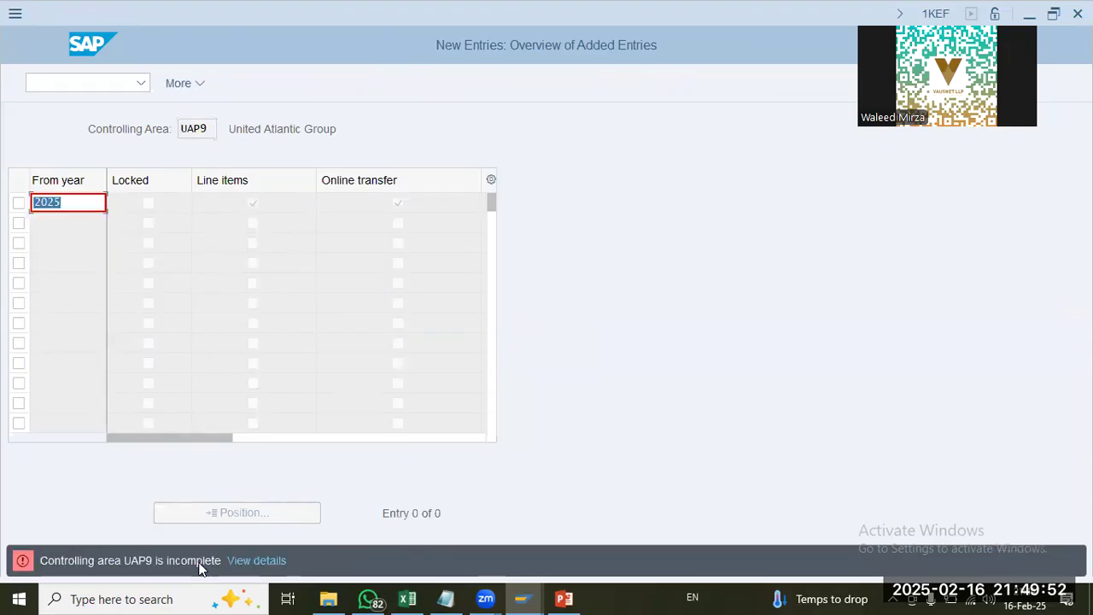
Step: Read the error details to learn which parameters controlling area UAP9 needs for actual postings, and close them
click(246, 562)
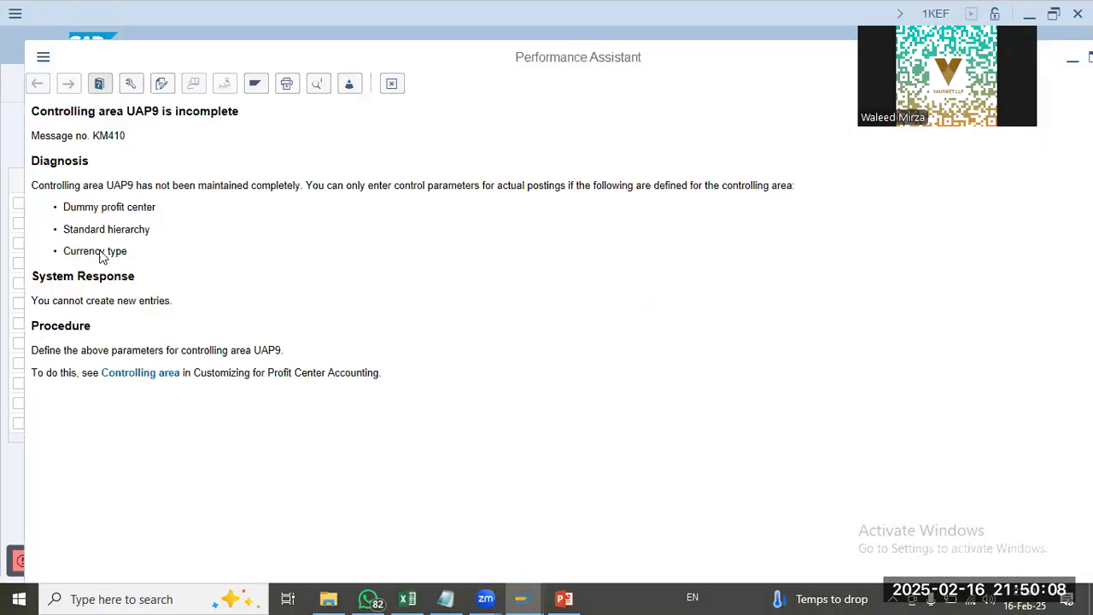
drag(101, 208, 191, 224)
drag(121, 230, 289, 245)
drag(107, 253, 464, 317)
drag(48, 235, 129, 263)
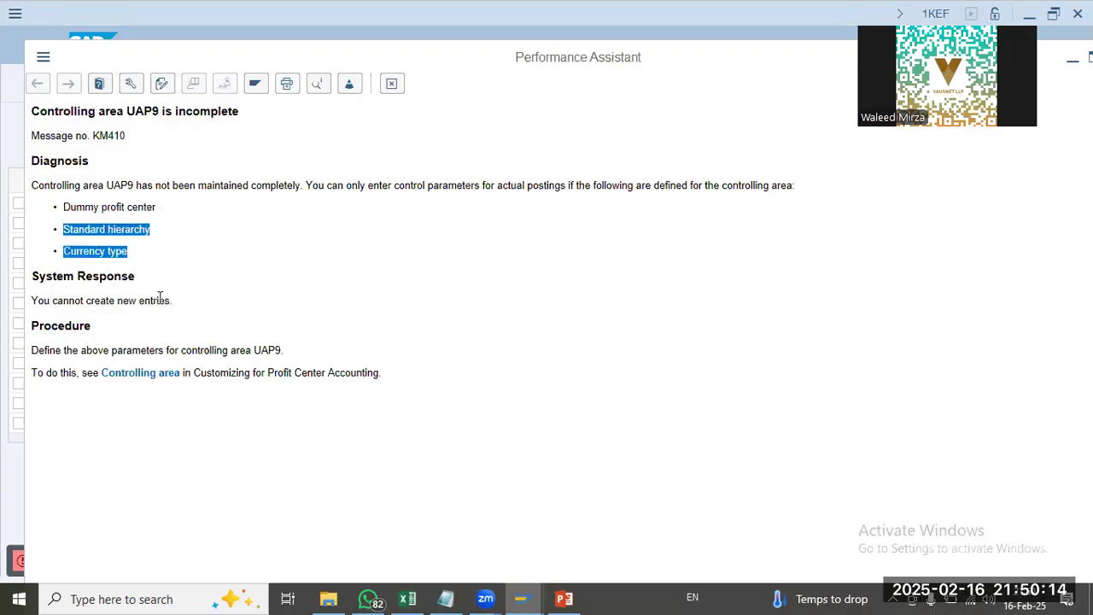
click(395, 83)
Step: Discard the unsaved 2025 entry and, back in the IMG, collapse Basic Settings under Profit Center Accounting
key(Escape)
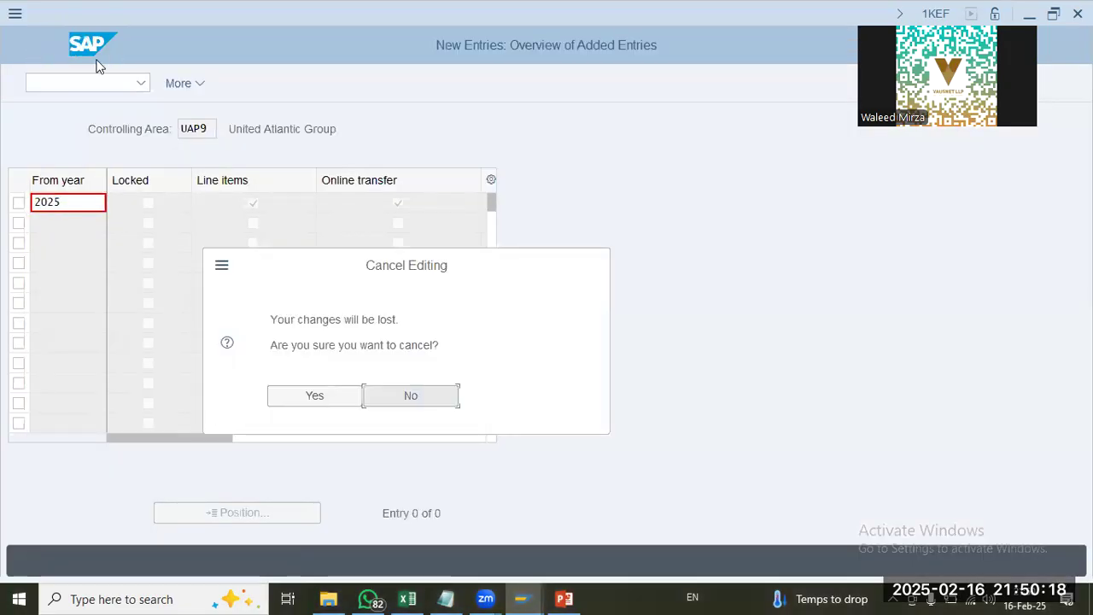
click(313, 396)
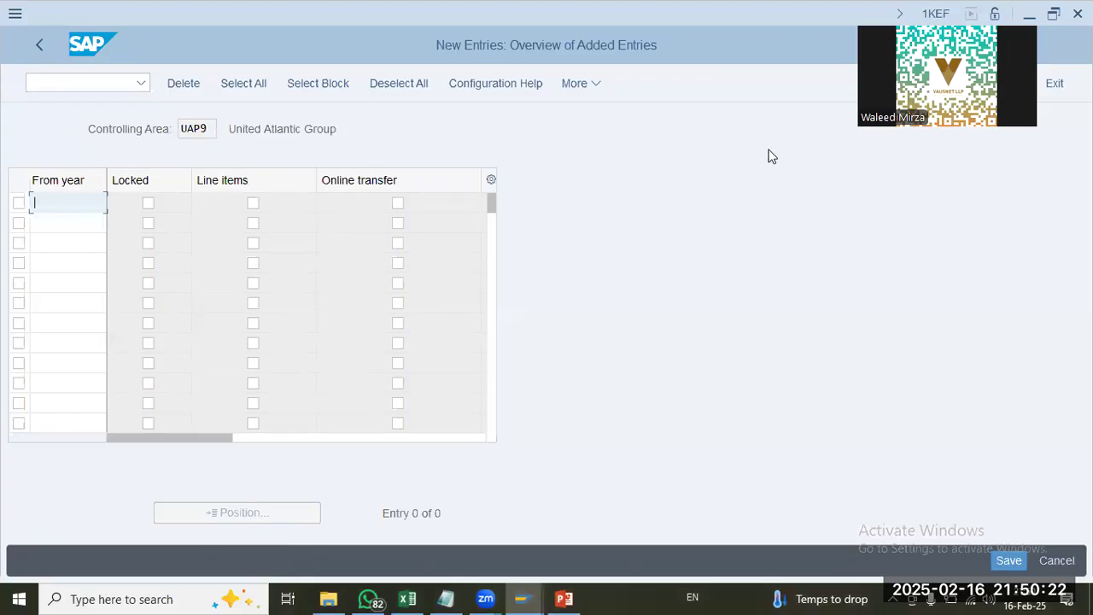
click(1051, 85)
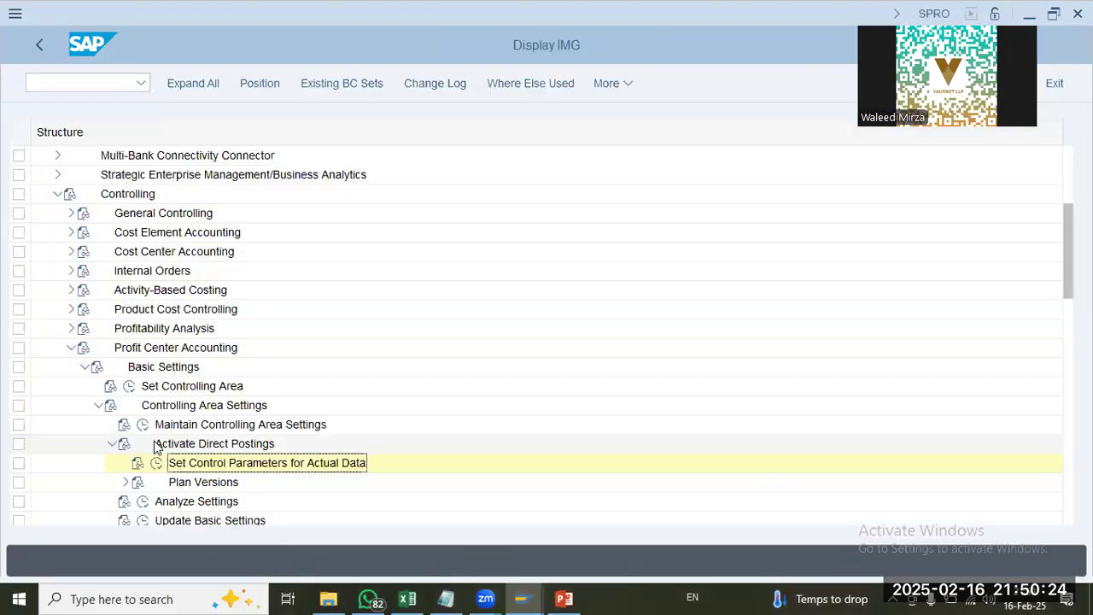
click(84, 366)
scroll(75, 434, down, 1)
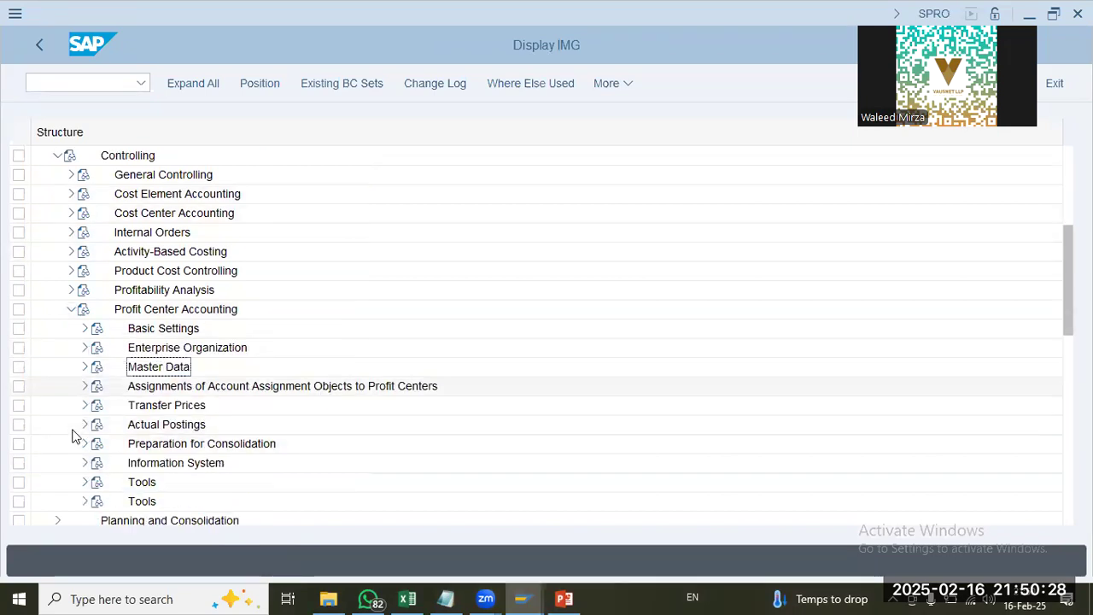
Step: Open Create Dummy Profit Center under Profit Center Accounting master data and start dummy profit center DUMMY-UAP9 with its basic data
click(84, 347)
click(99, 367)
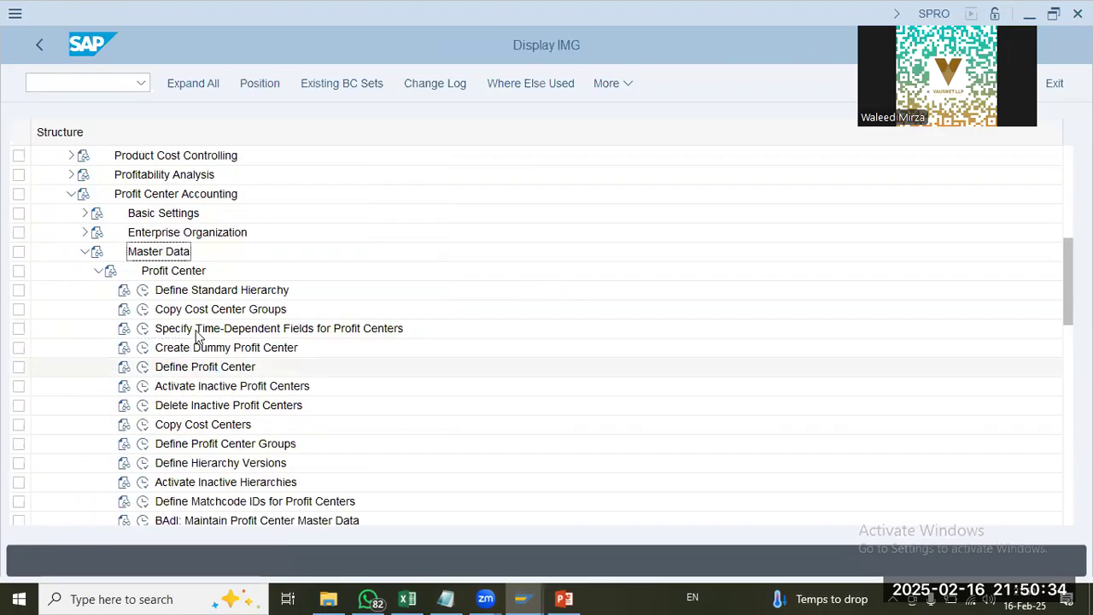
click(143, 350)
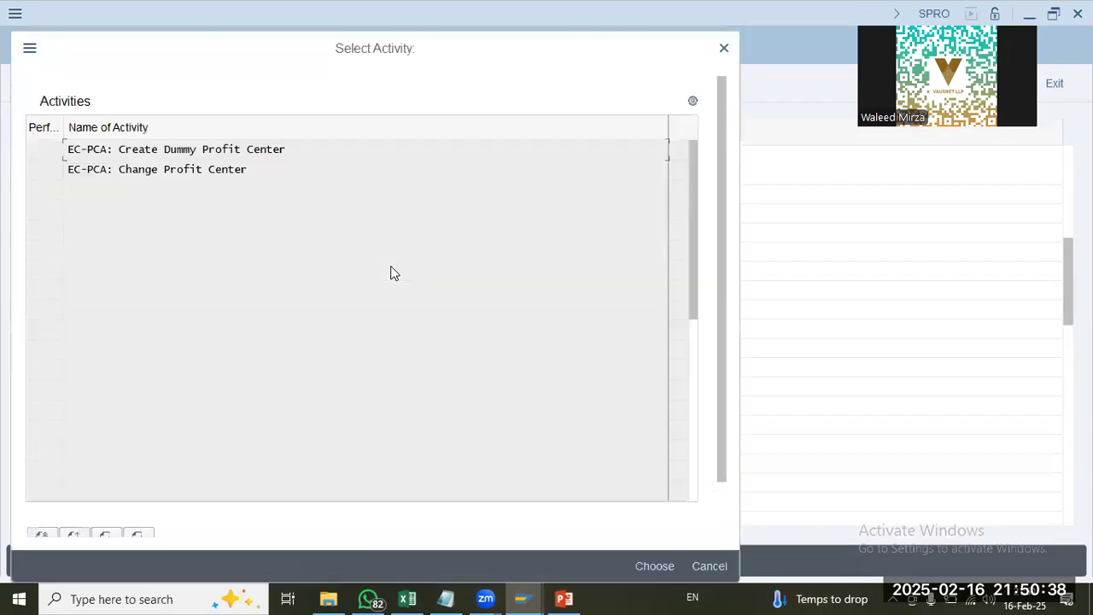
double_click(134, 150)
text(du)
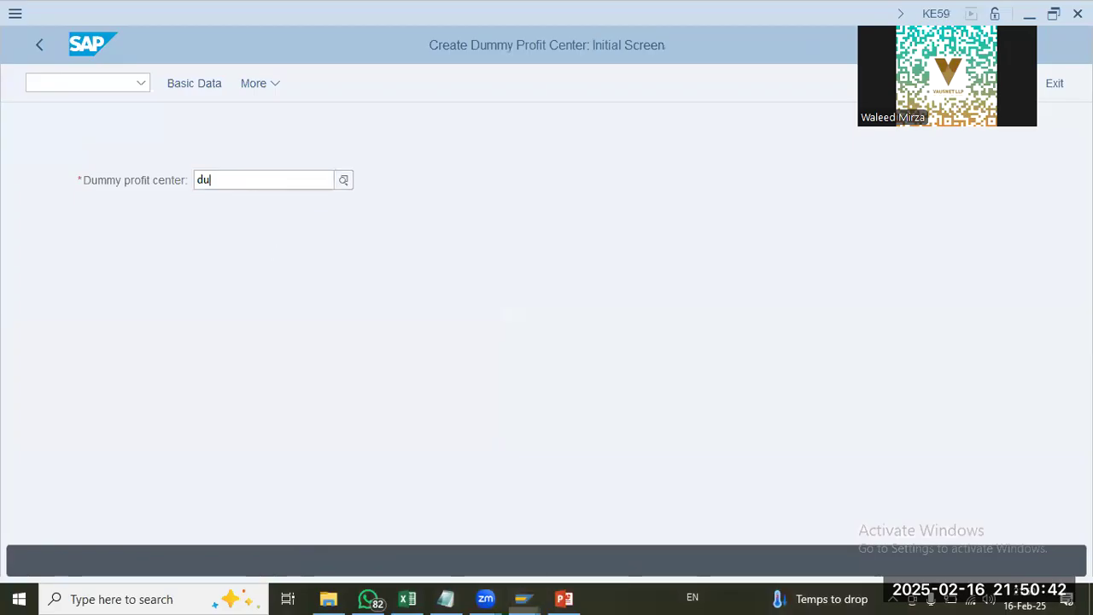
text(mmy-uap9)
key(Return)
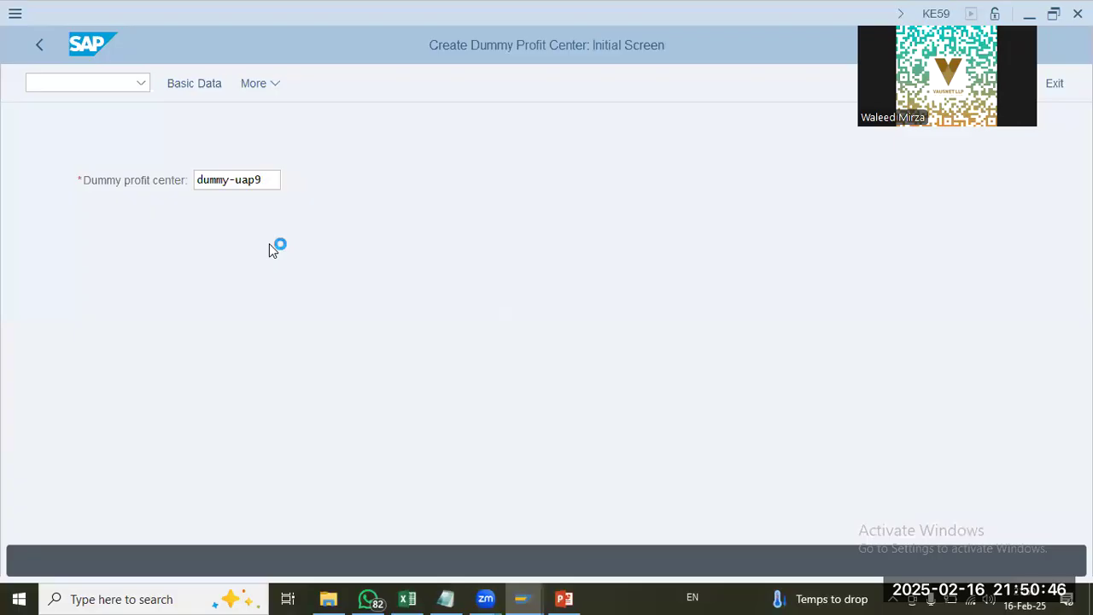
click(195, 84)
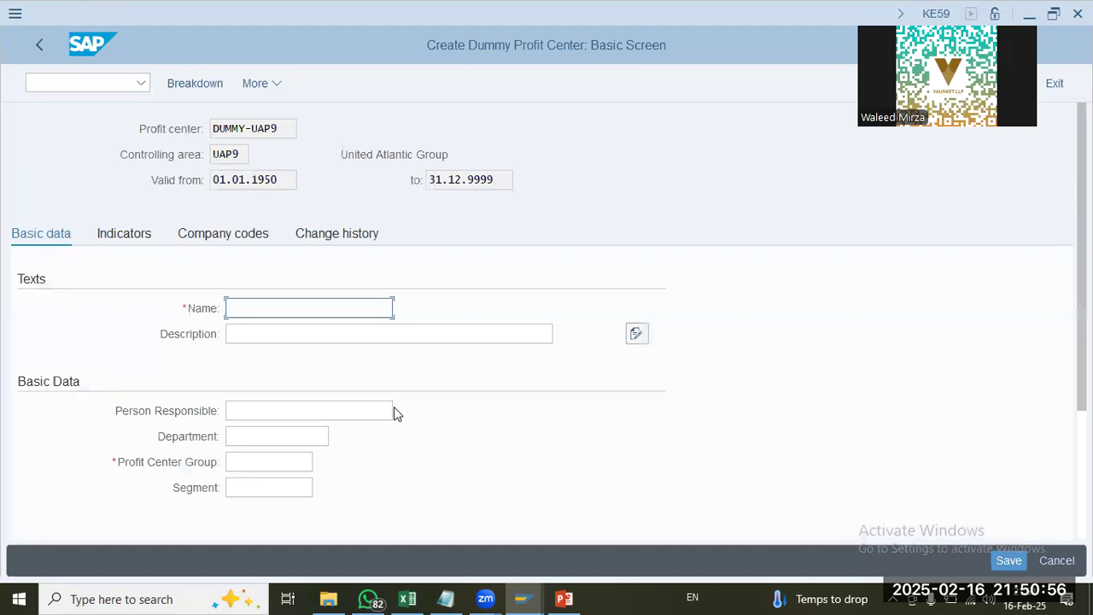
Step: Enter DUMMY-UAP9 as both the name and the description of the dummy profit center
text(DUMMY-UAP)
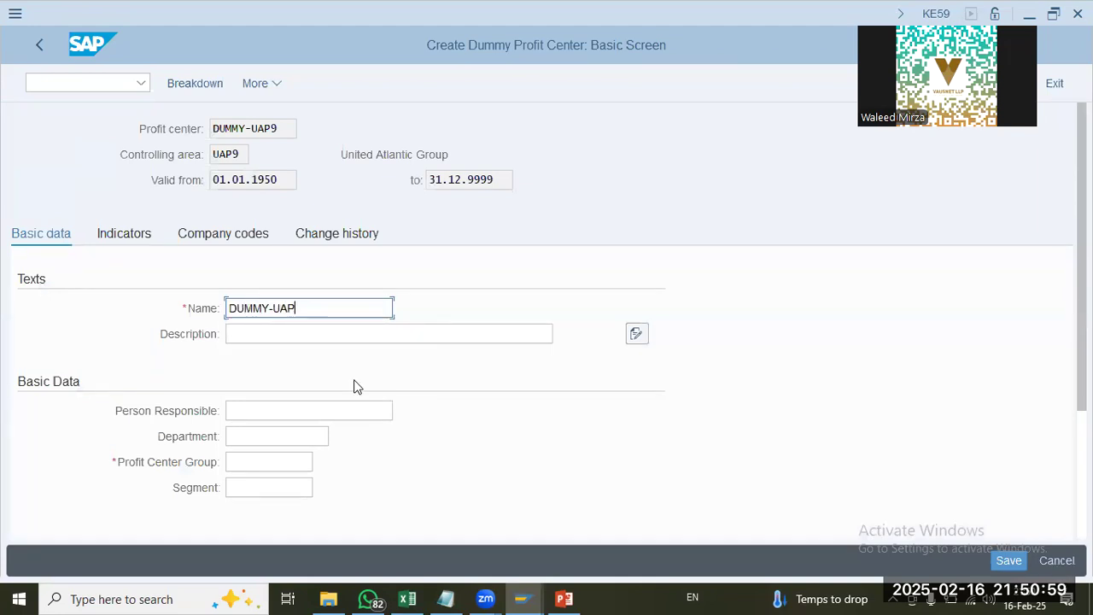
key(Tab)
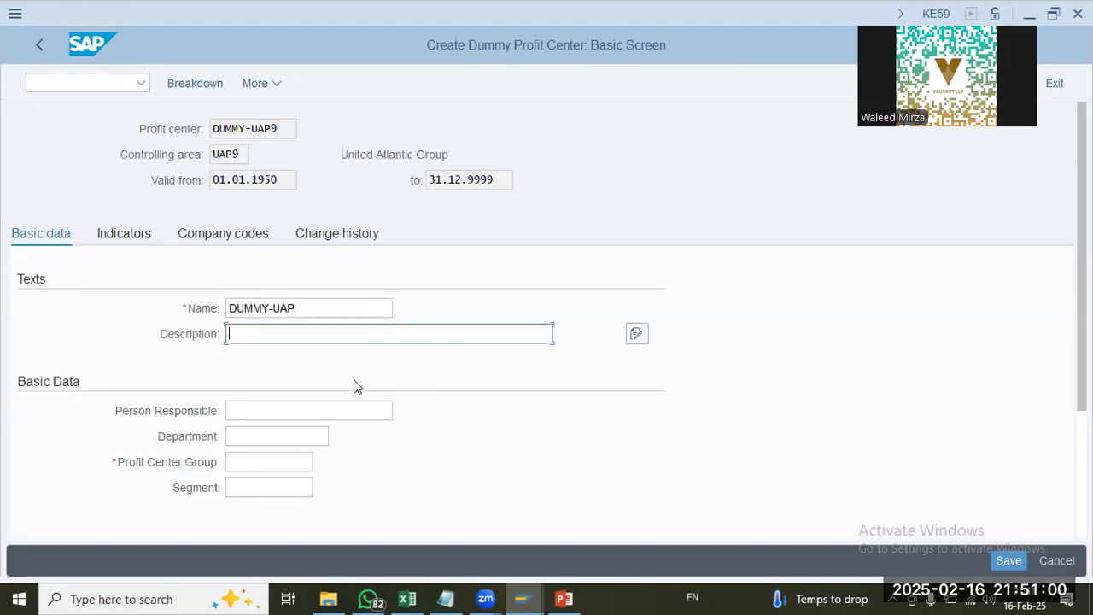
text(DUMMY-UAP9)
key(shift+Tab)
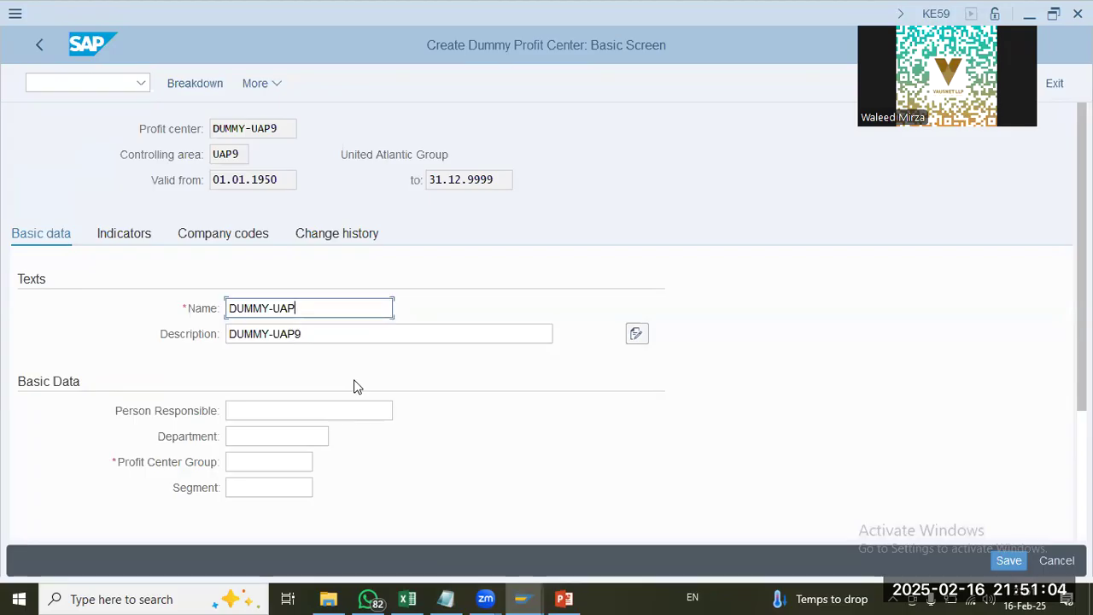
text(9)
key(Tab)
key(Tab)
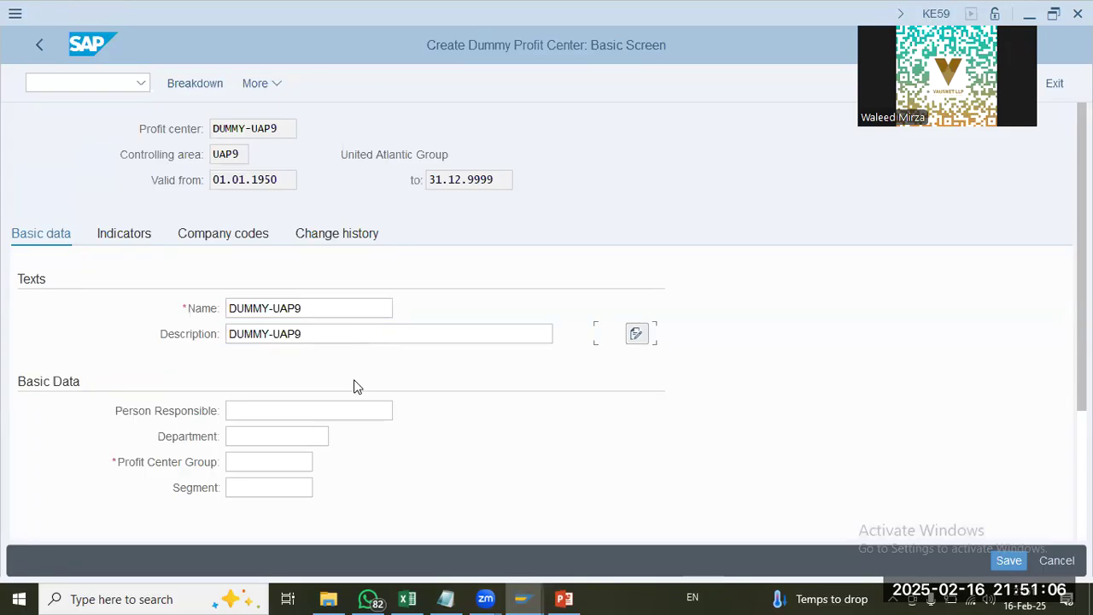
Step: Assign the dummy profit center to profit center group UAP9, leaving the person responsible and segment empty
click(293, 412)
click(275, 466)
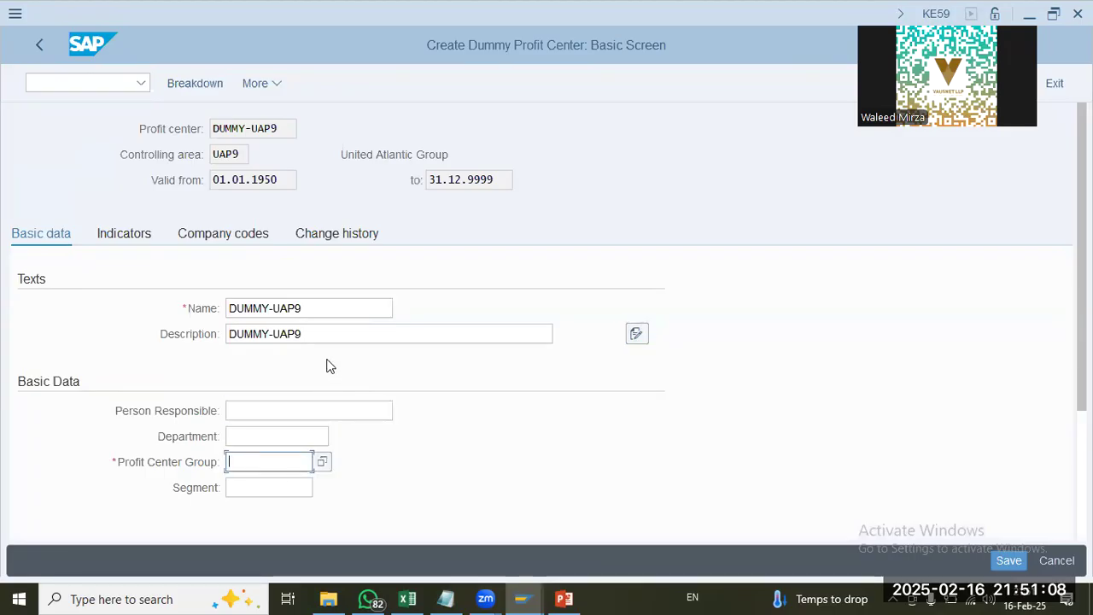
scroll(327, 364, down, 1)
click(322, 414)
click(278, 416)
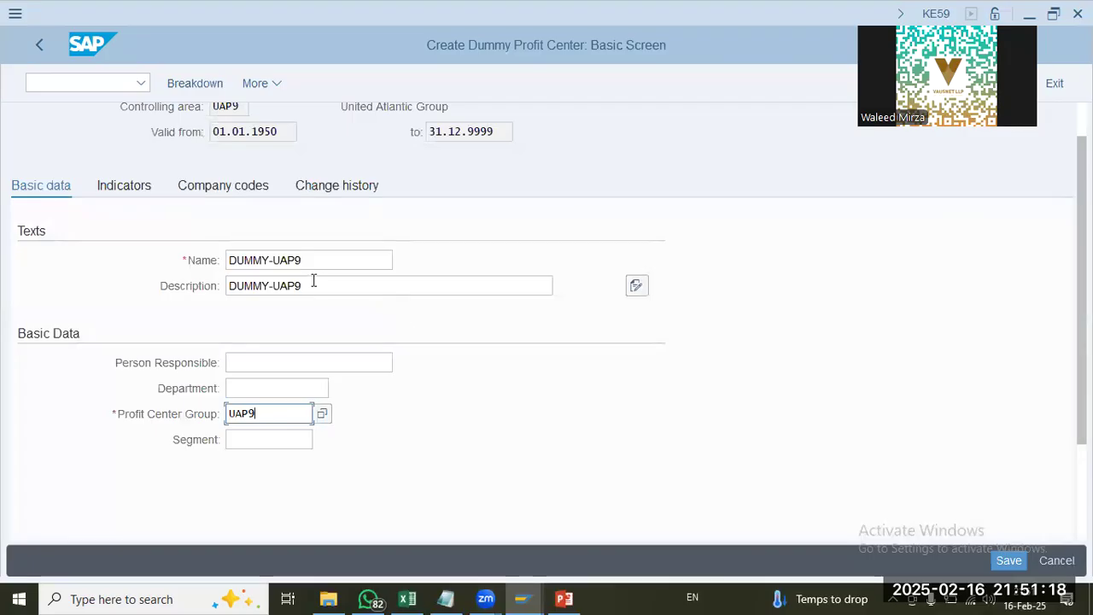
click(177, 278)
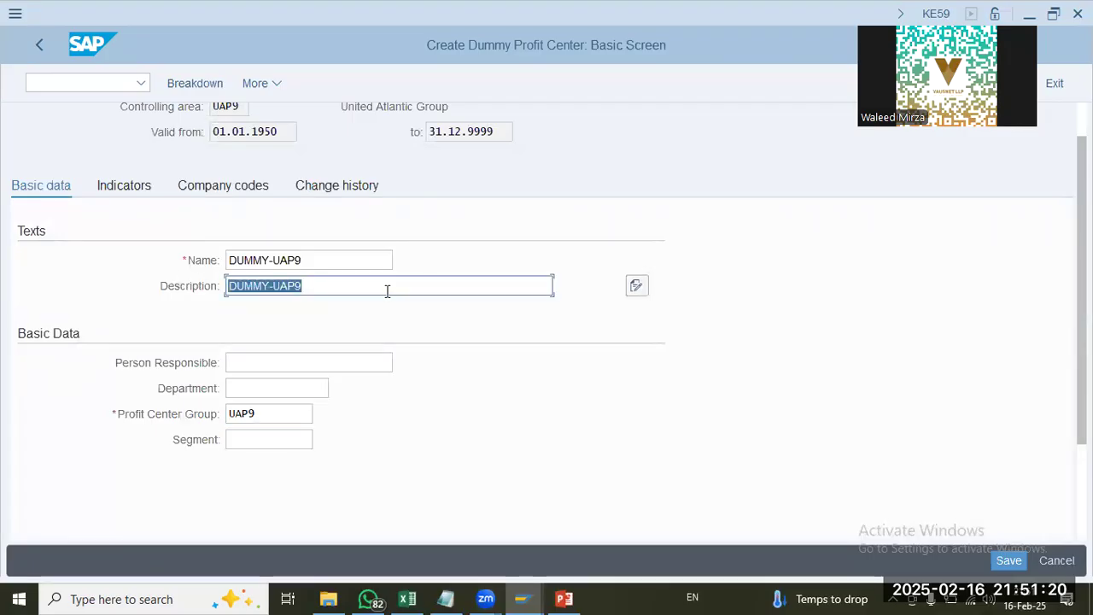
click(344, 285)
click(179, 266)
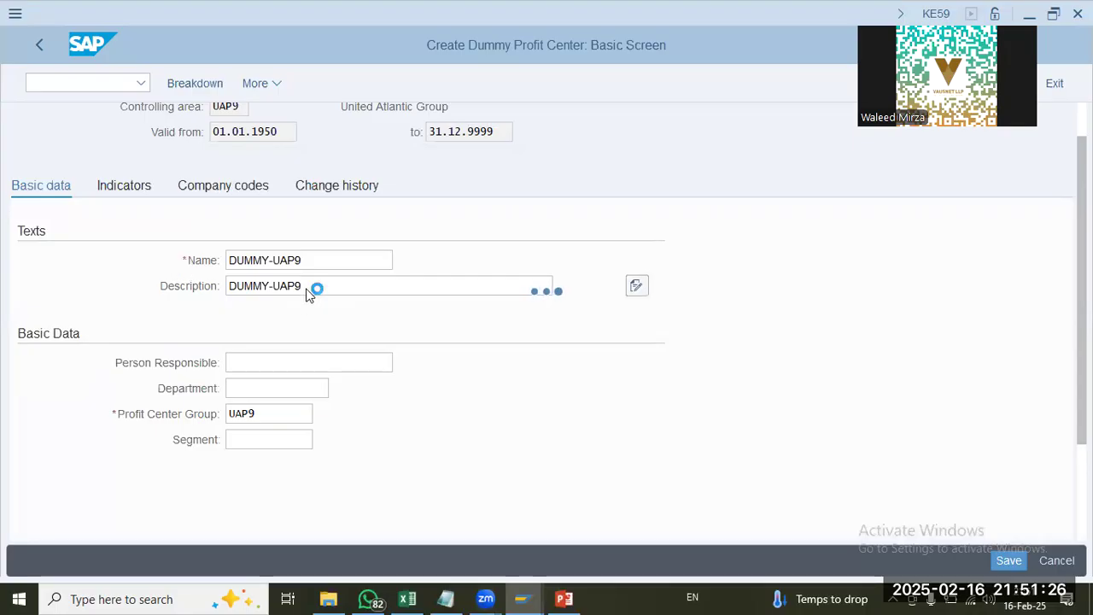
click(635, 567)
click(255, 488)
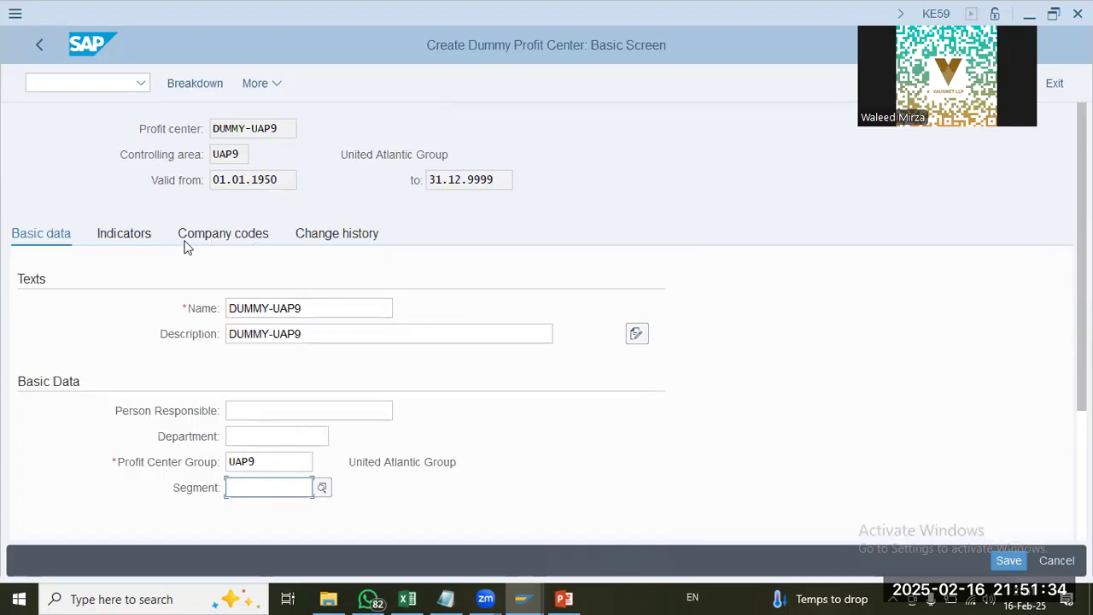
Step: Review the dummy profit center's company code assignment and change history, save it, and return to the IMG
click(137, 243)
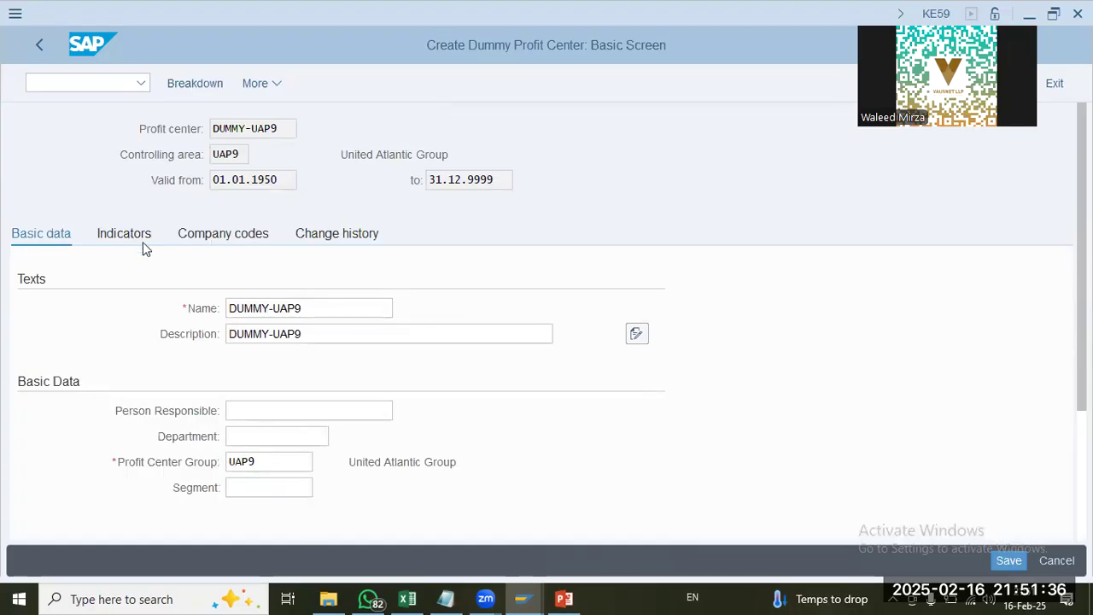
click(236, 236)
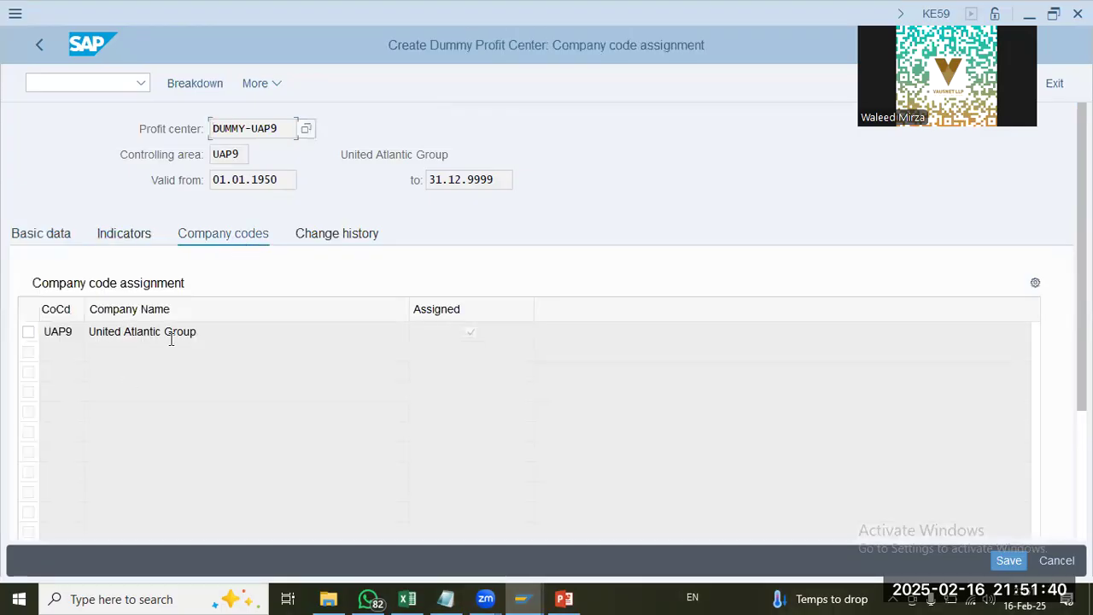
click(345, 232)
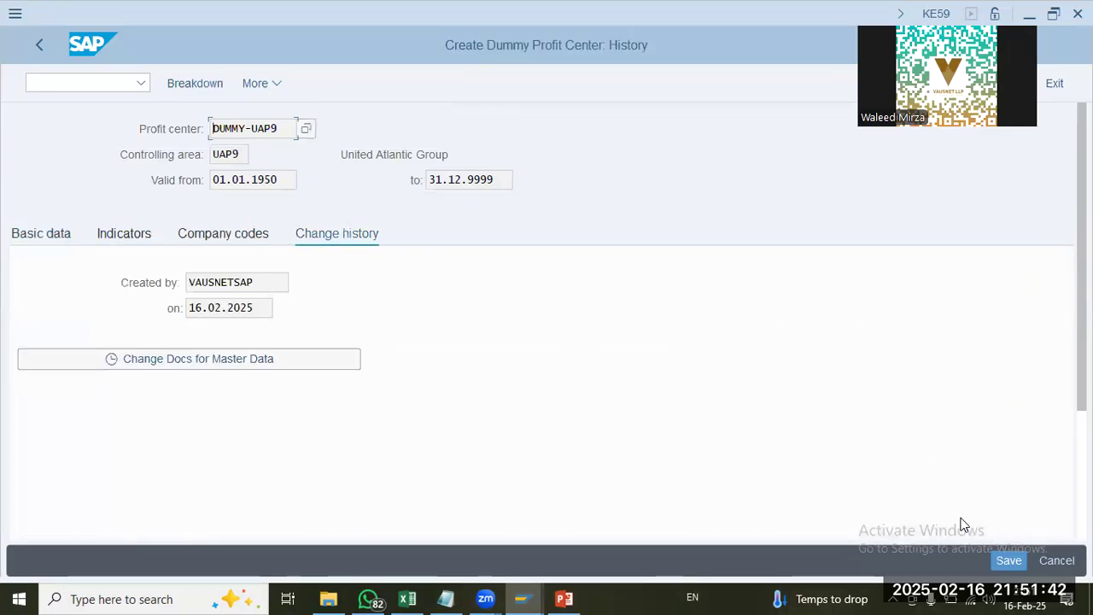
click(1012, 561)
click(39, 44)
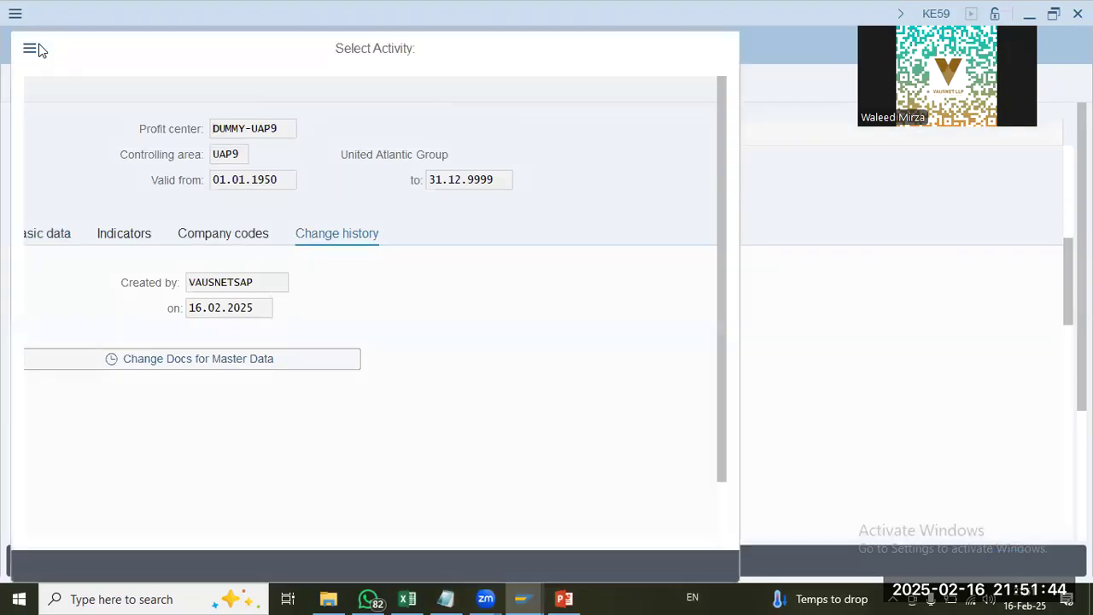
click(725, 49)
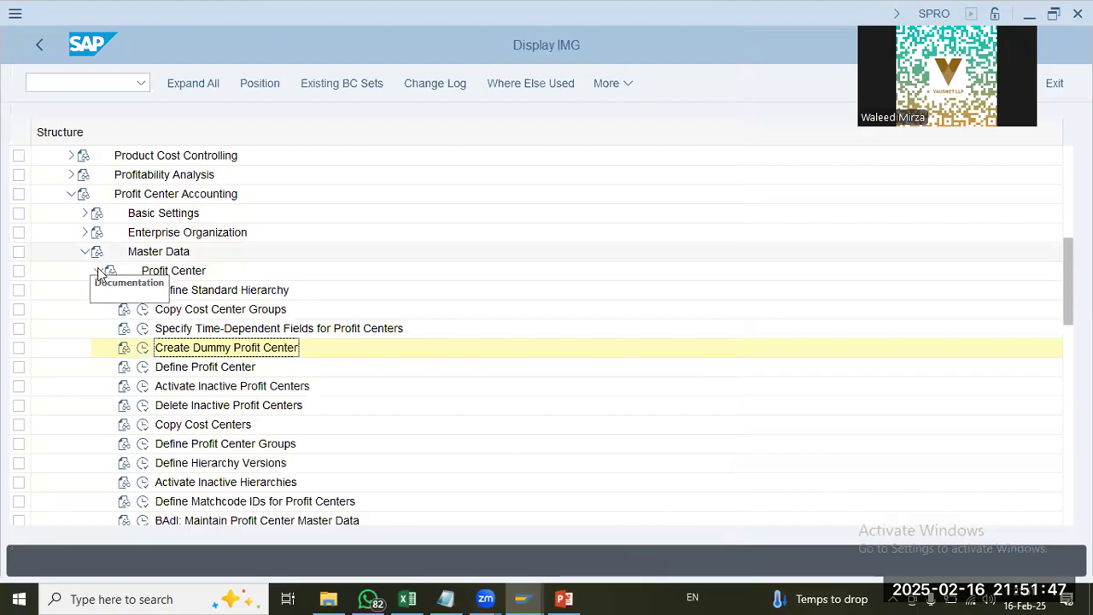
Step: Collapse Master Data and check the dummy profit center in Maintain Controlling Area Settings under Basic Settings
click(98, 271)
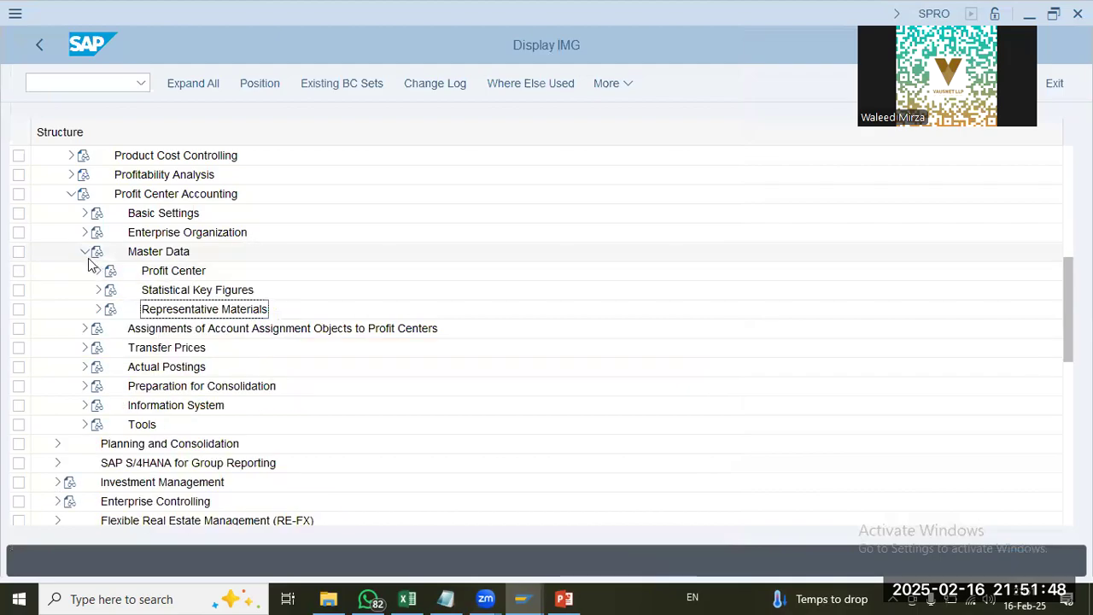
click(79, 253)
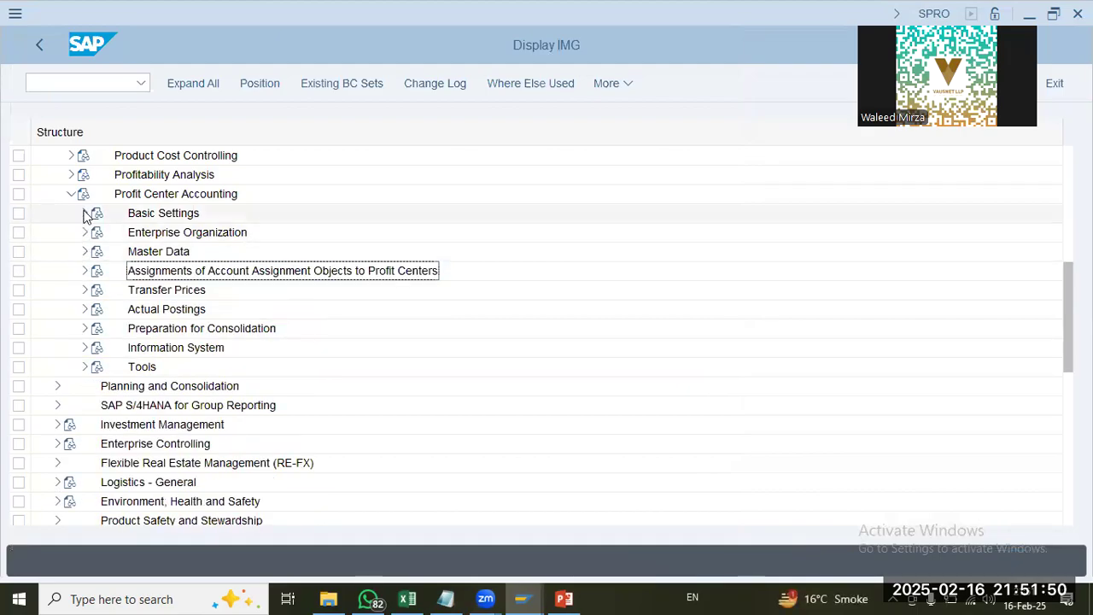
click(84, 214)
click(193, 273)
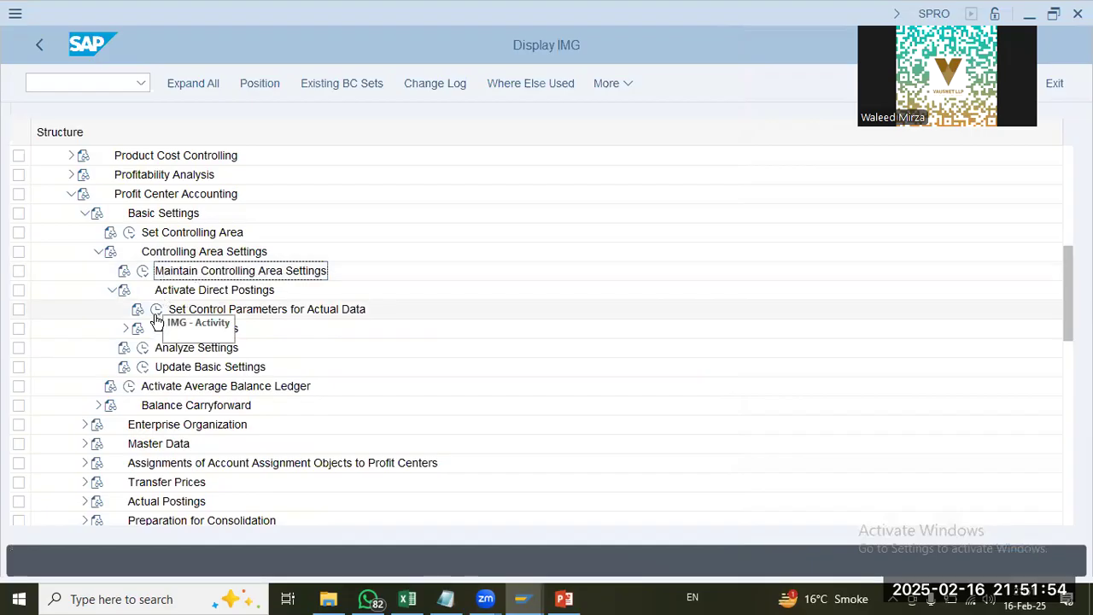
click(144, 271)
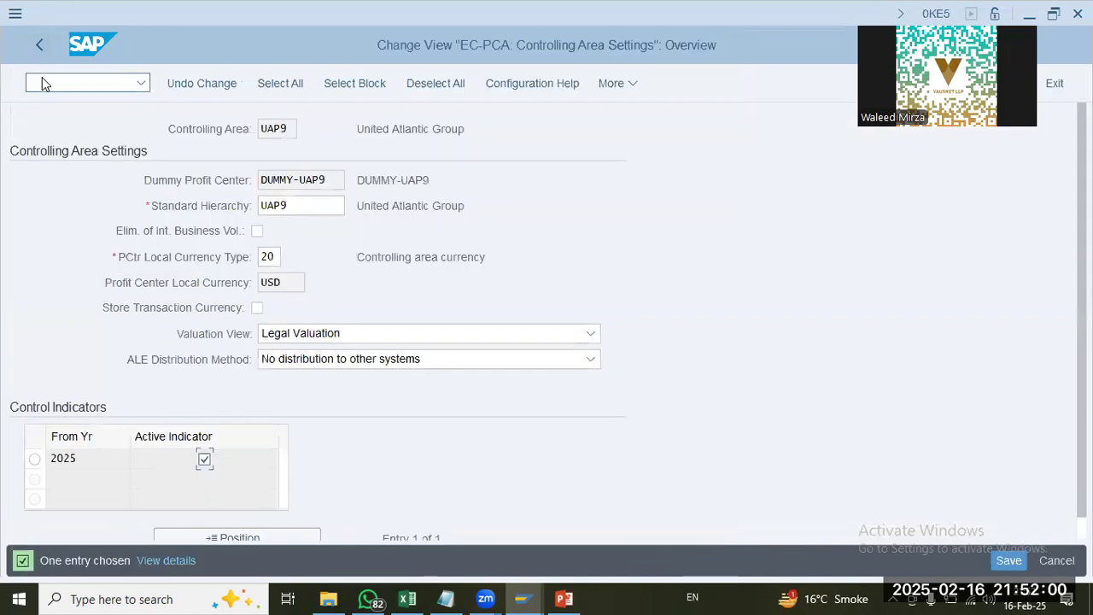
click(42, 48)
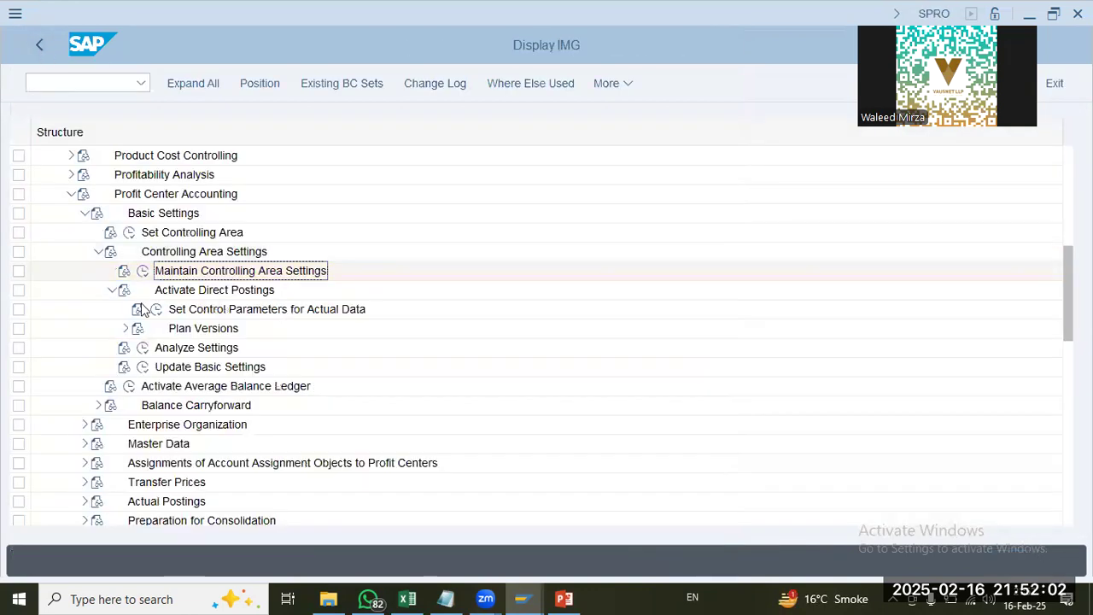
Step: Add and save a control parameter entry for actual data from year 2025 with line items and online transfer enabled
click(155, 311)
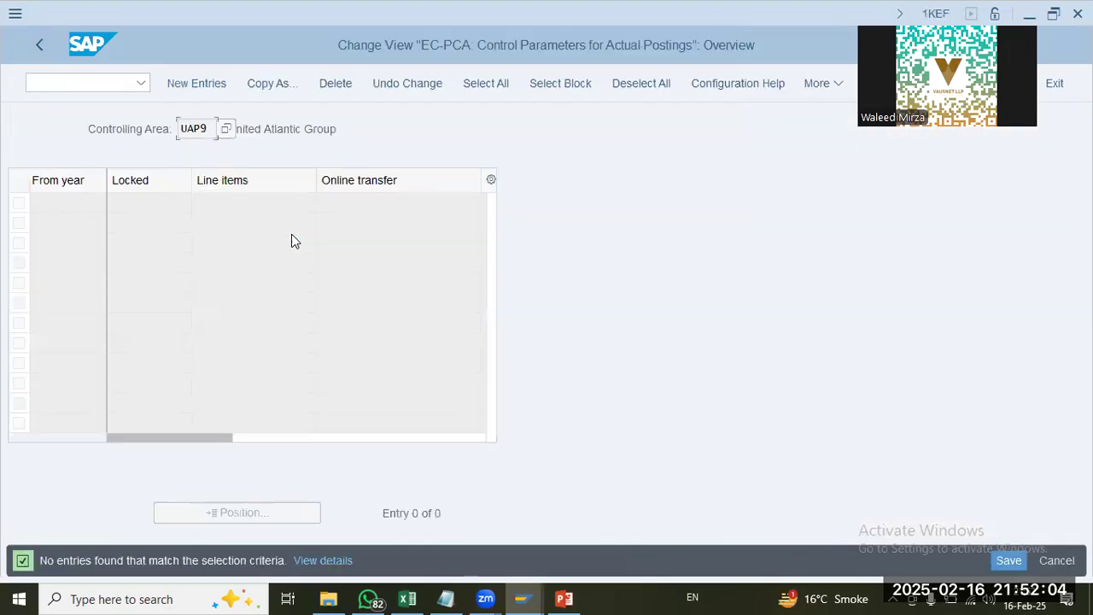
click(172, 89)
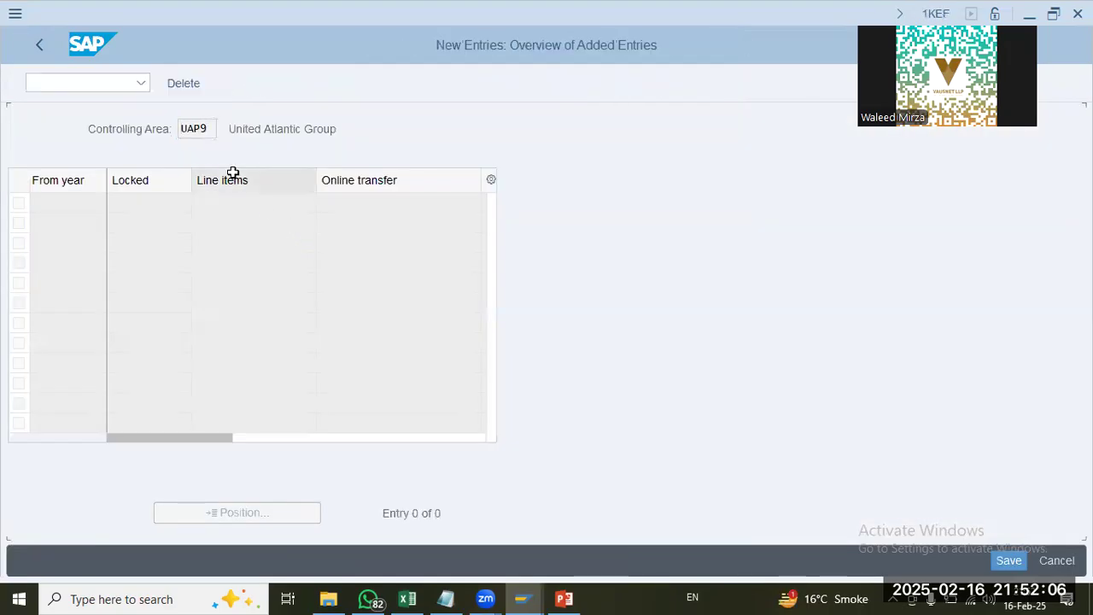
text(2025)
key(Tab)
key(Tab)
key(space)
key(Tab)
key(space)
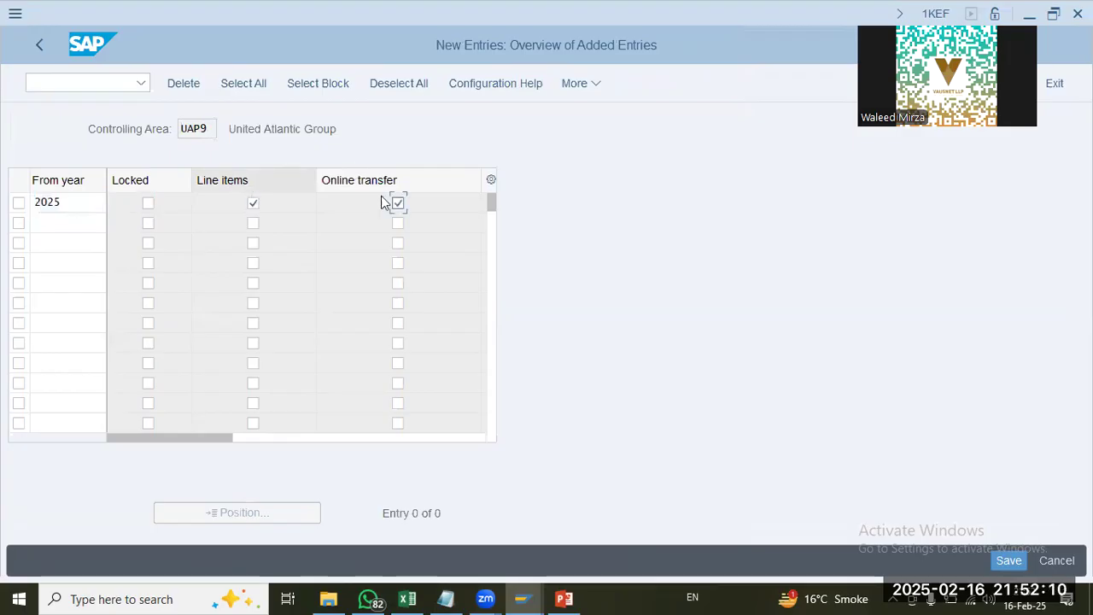
click(1008, 561)
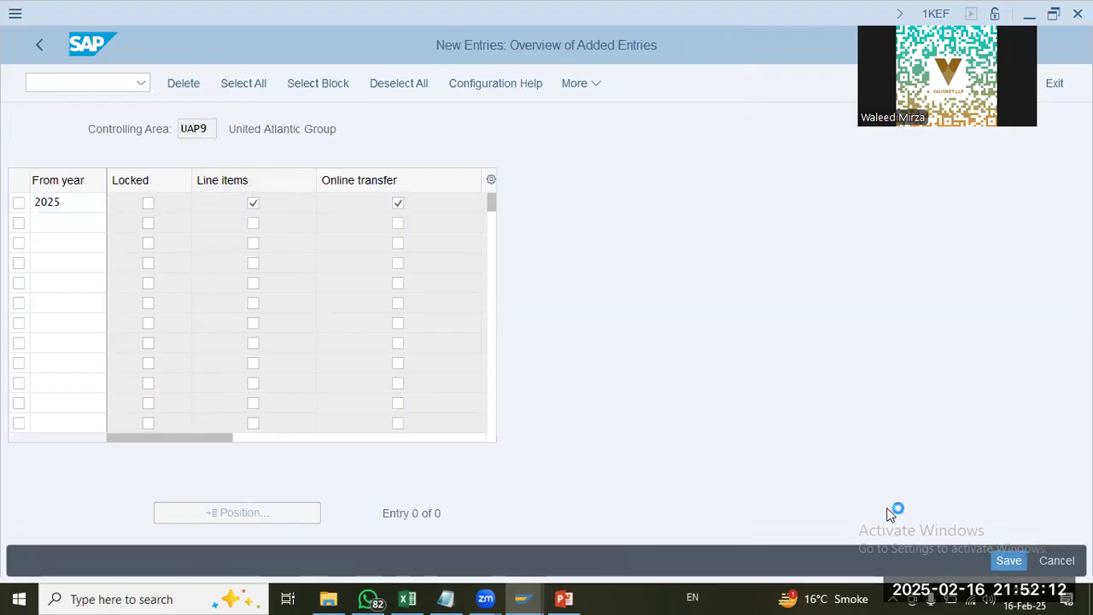
click(42, 55)
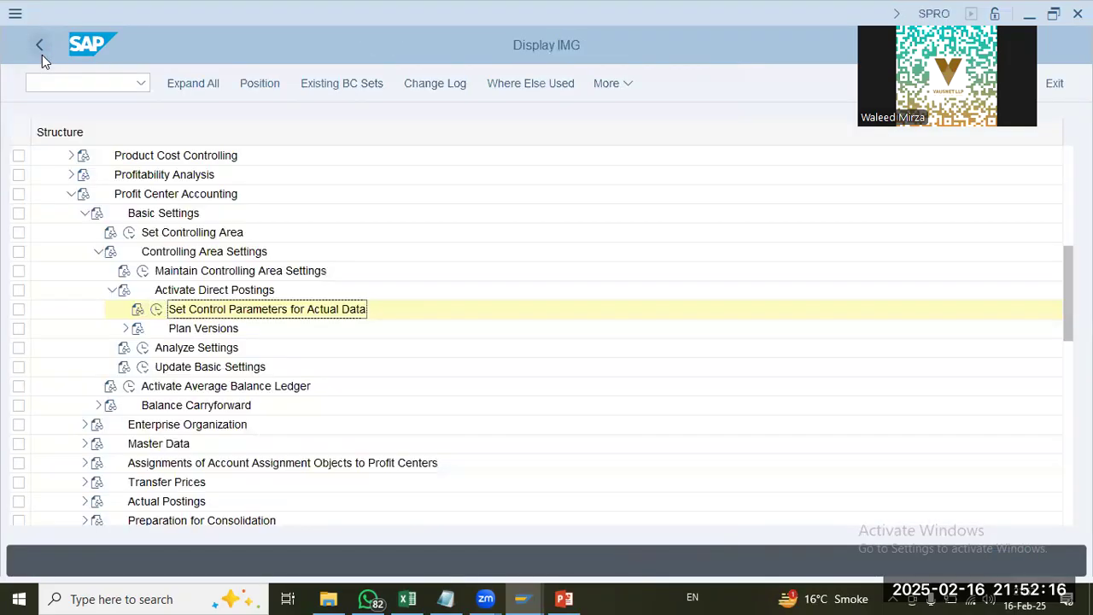
Step: Collapse the Profit Center Accounting and Controlling branches in the IMG and expand Financial Accounting
click(124, 330)
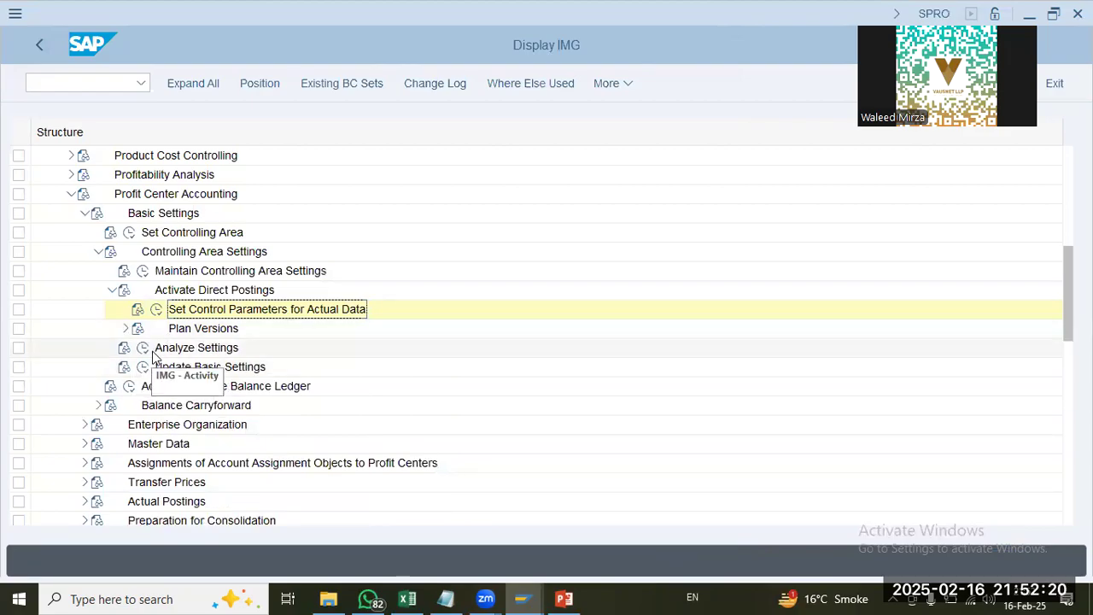
click(194, 370)
click(199, 389)
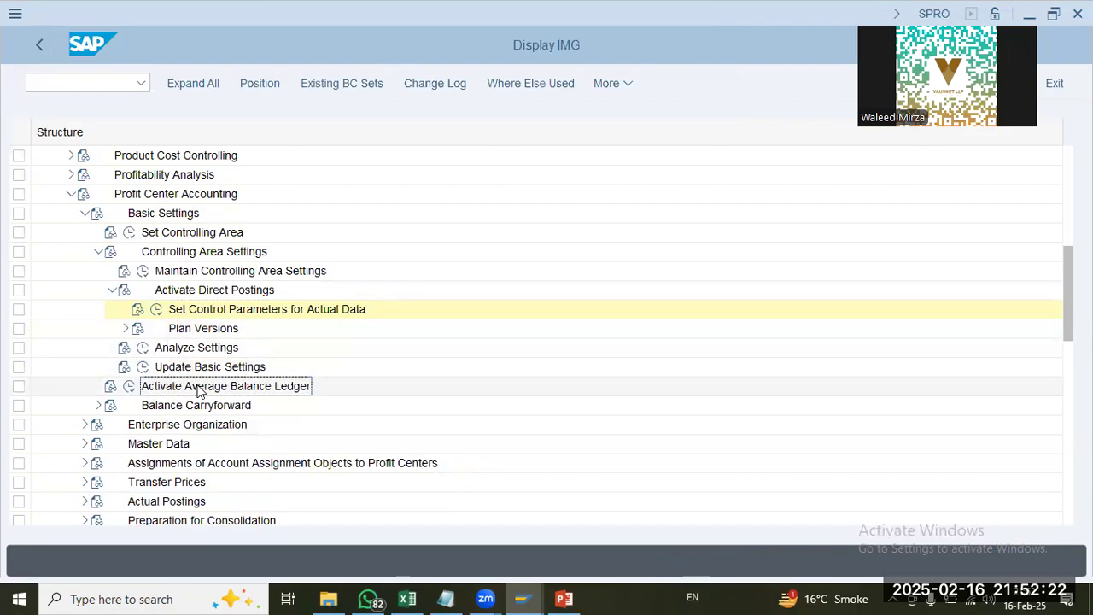
click(72, 194)
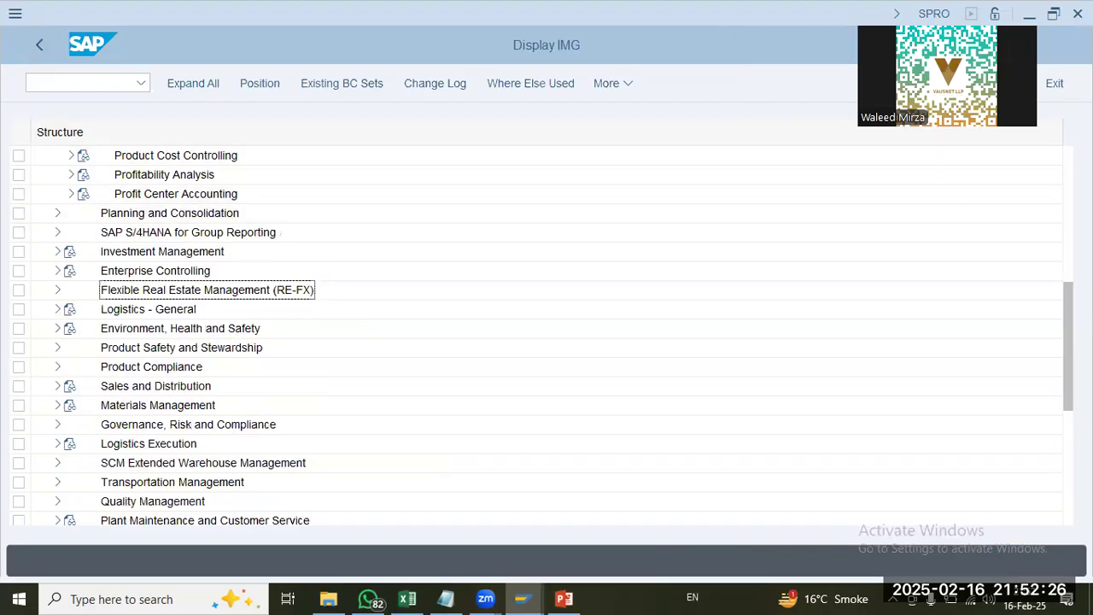
scroll(1037, 188, up, 6)
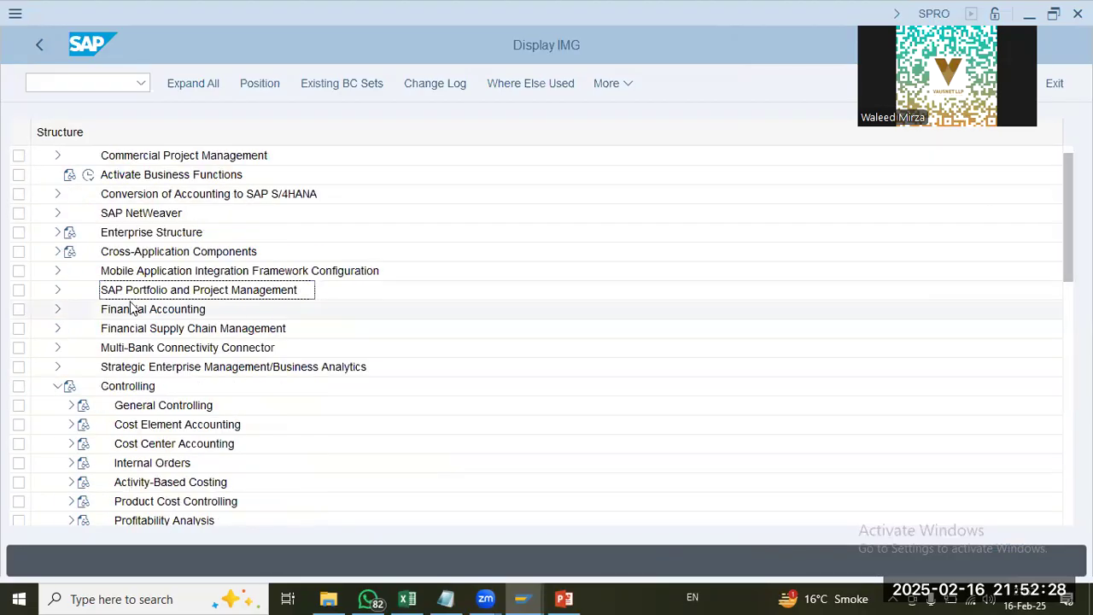
scroll(134, 310, up, 1)
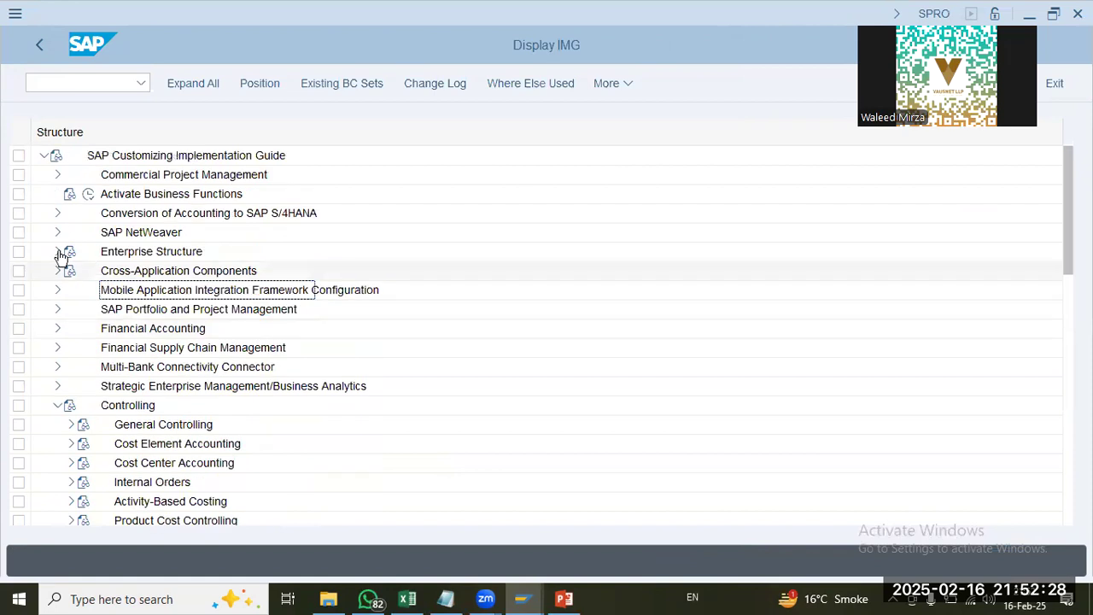
click(58, 404)
click(57, 330)
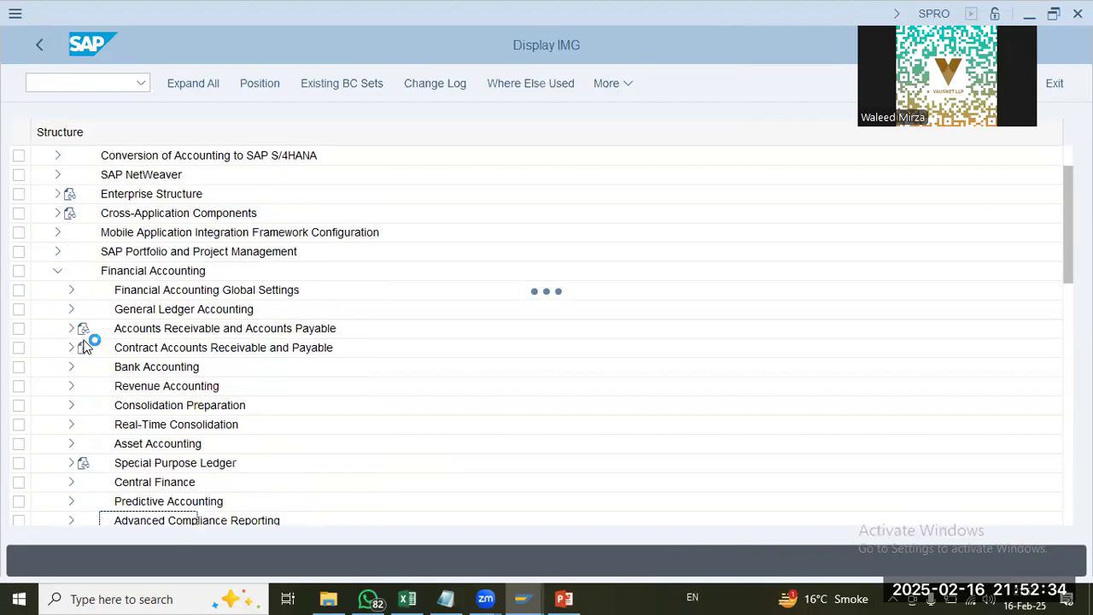
Step: Open Define Document Types for Postings in Controlling under Financial Accounting Global Settings, Ledgers, Integration of Controlling with Financial Accounting
click(72, 312)
click(215, 313)
click(84, 271)
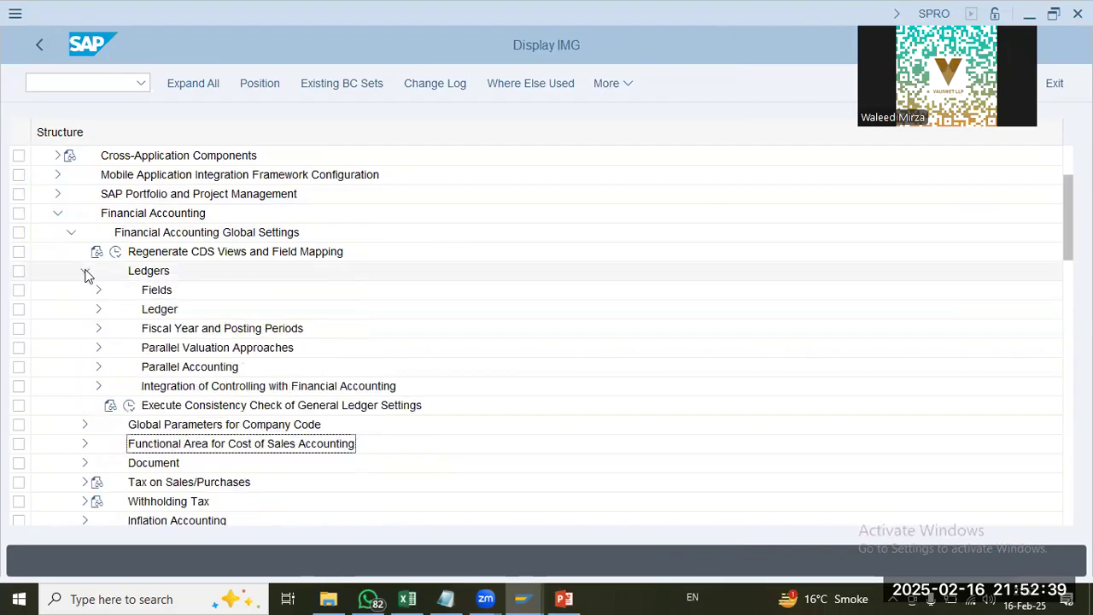
click(97, 386)
click(177, 409)
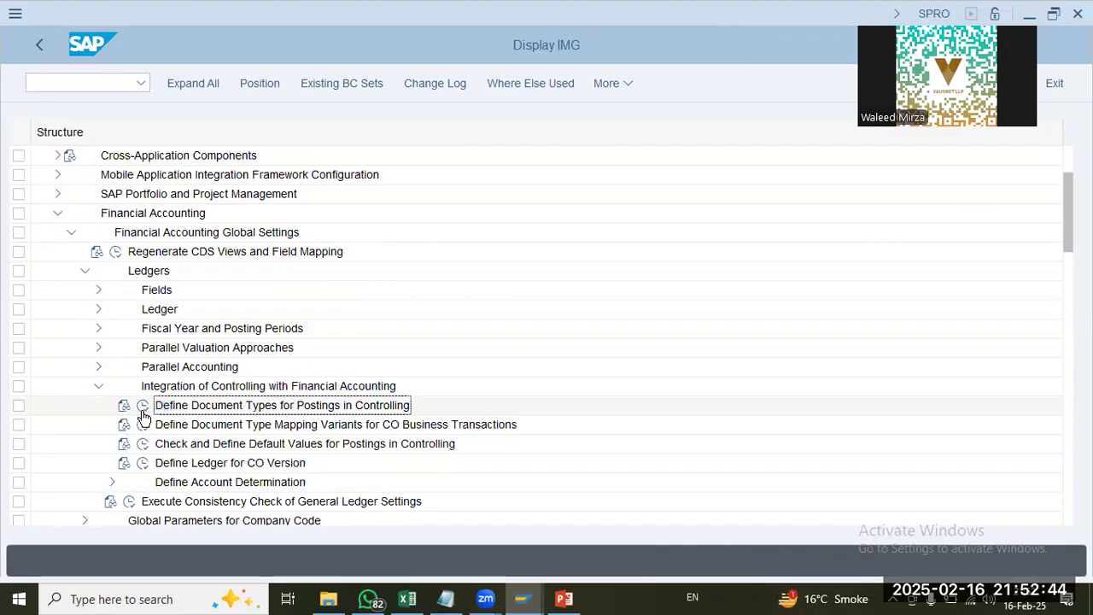
click(144, 406)
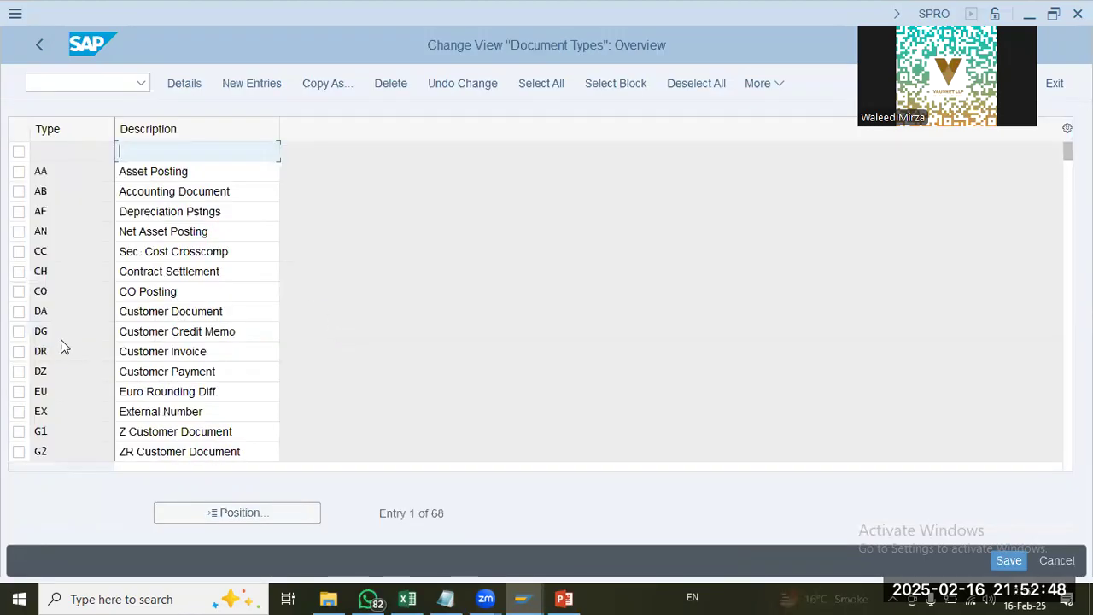
Step: Open the details of document type CO (CO Posting) and check its number range and reverse document type
click(58, 294)
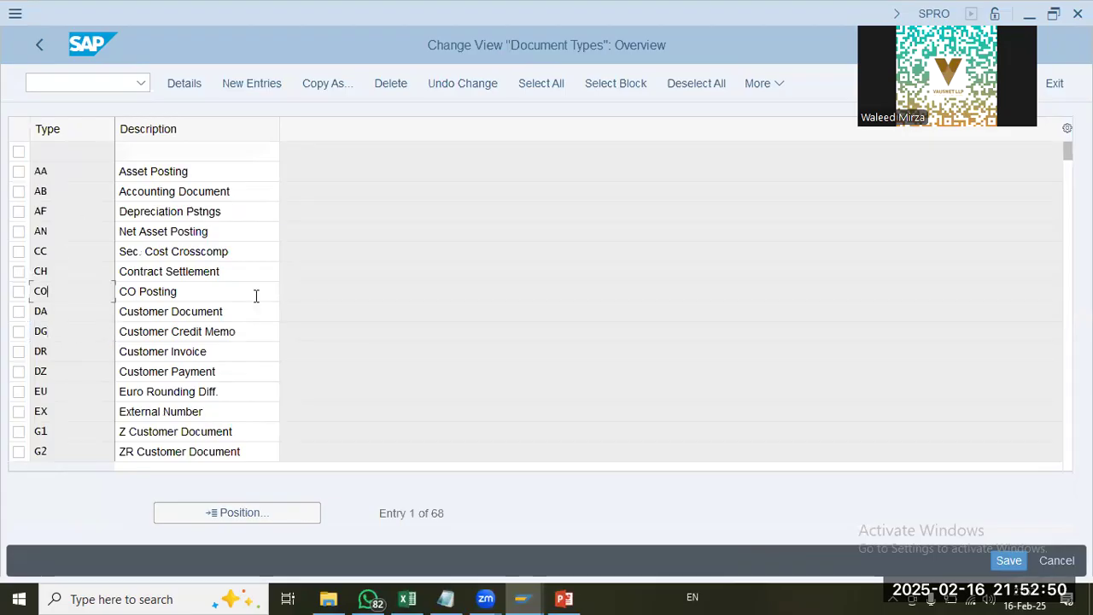
double_click(240, 293)
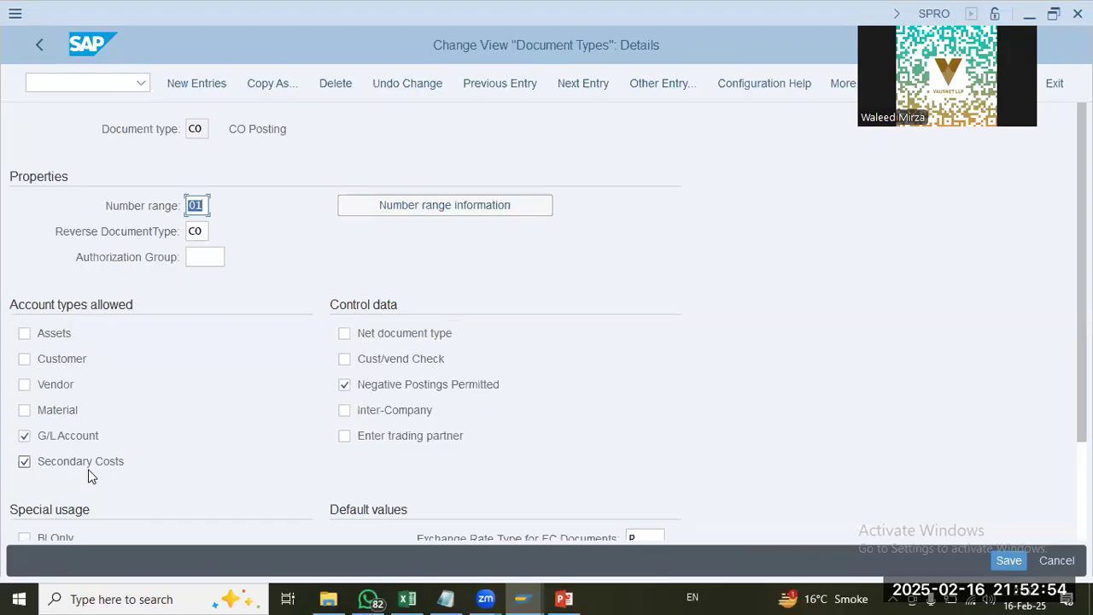
click(203, 232)
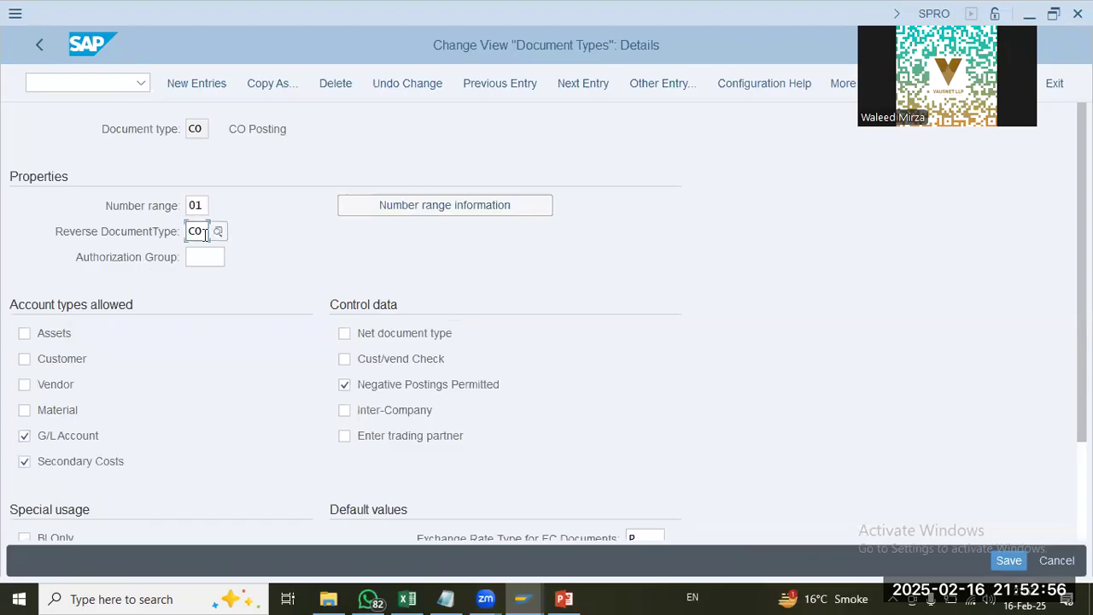
click(201, 210)
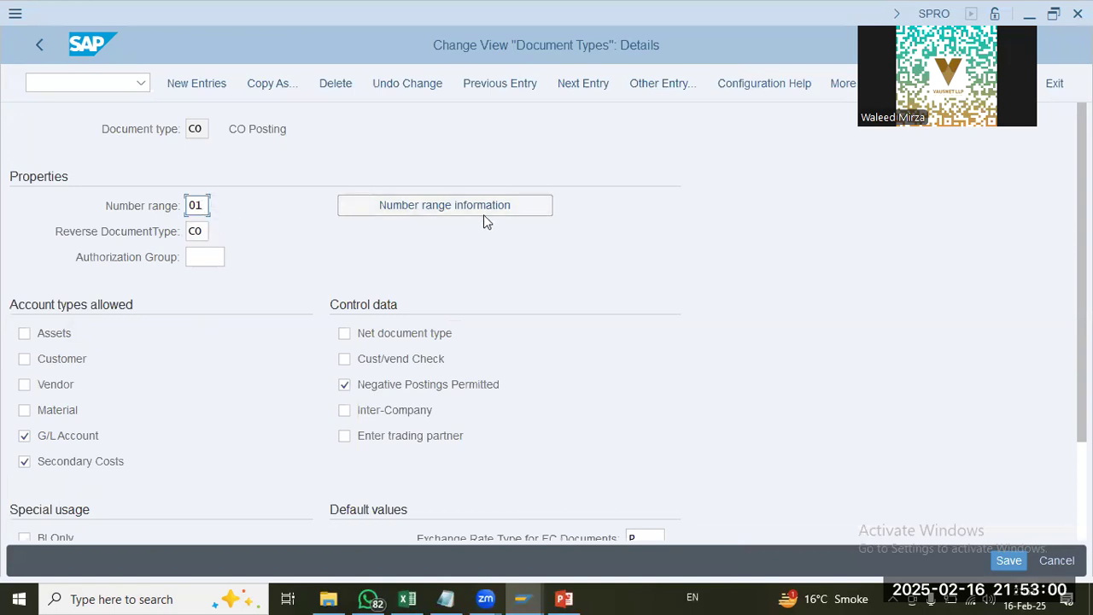
Step: Go to the number range information and open the accounting document intervals of company code UAP9 for editing
click(432, 214)
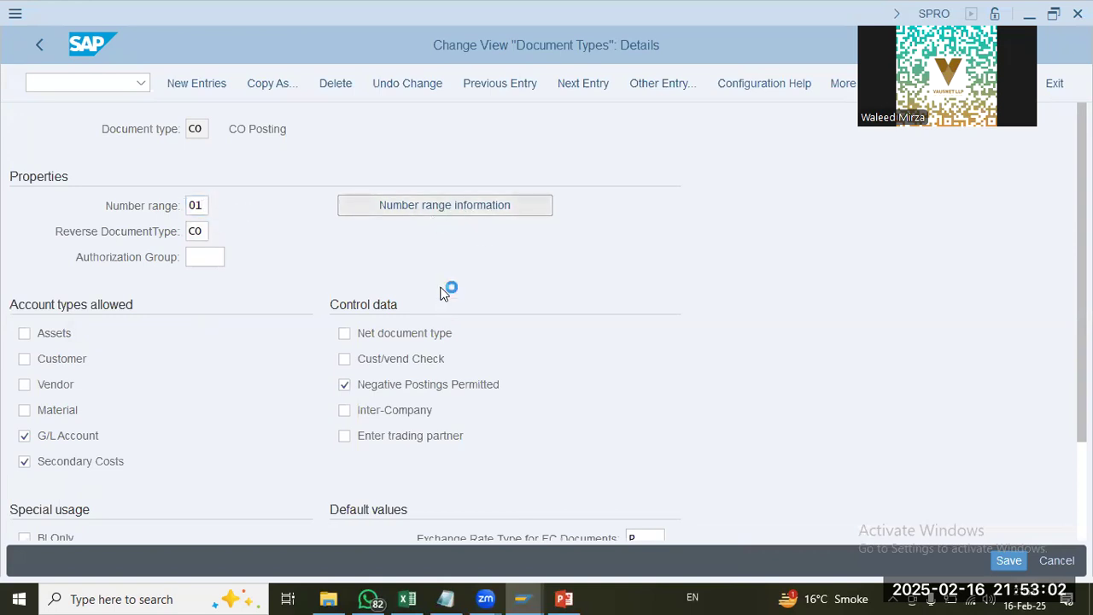
text(UAP9)
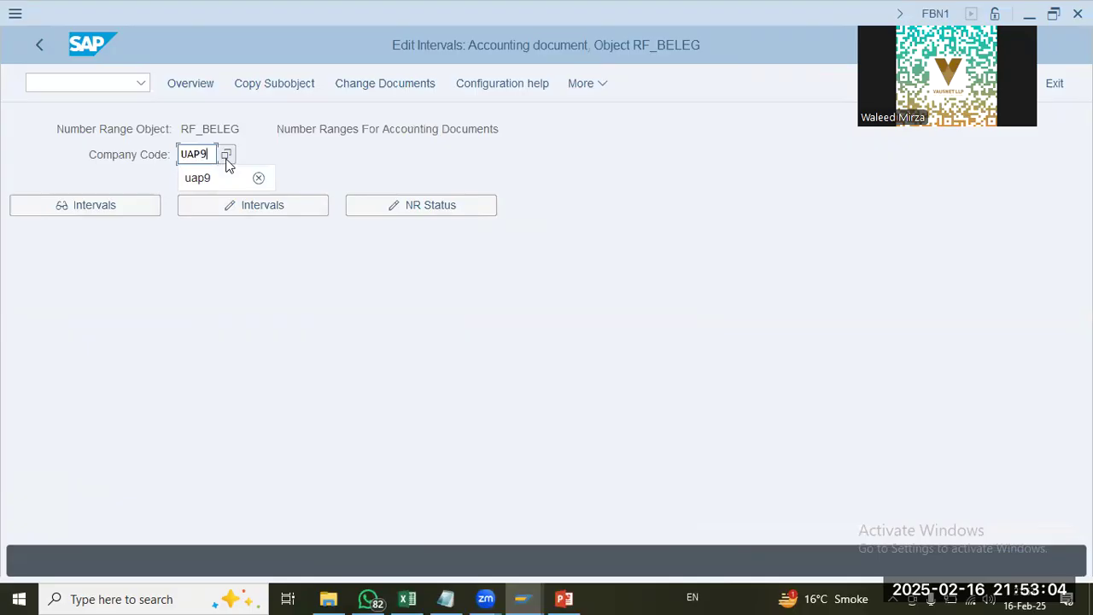
key(Return)
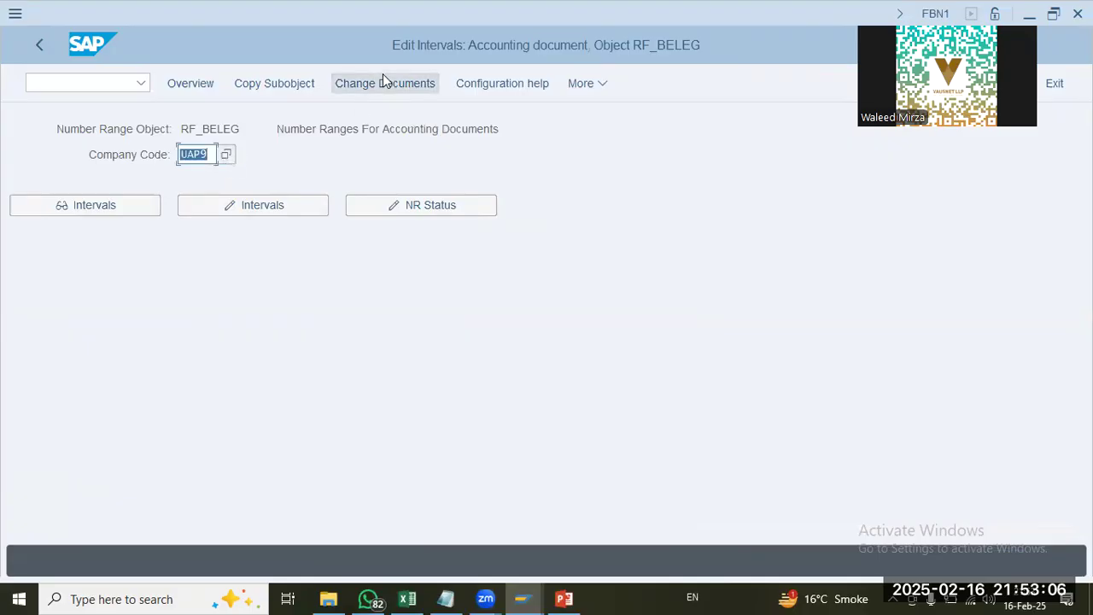
click(280, 201)
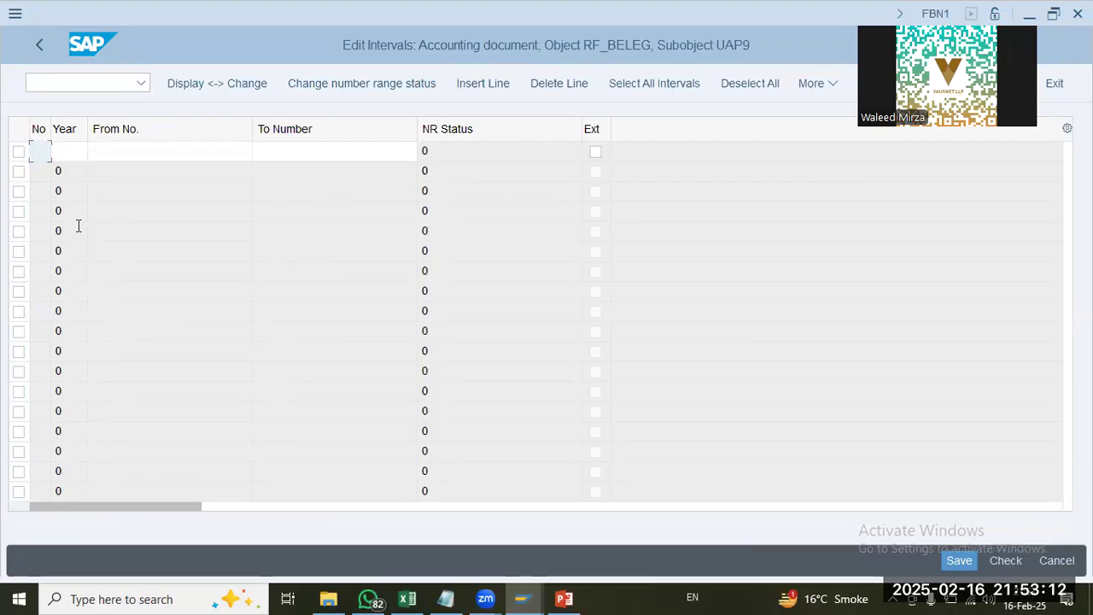
Step: Check the number range change documents and the overview of existing accounting document intervals, returning to the company code selection
click(38, 39)
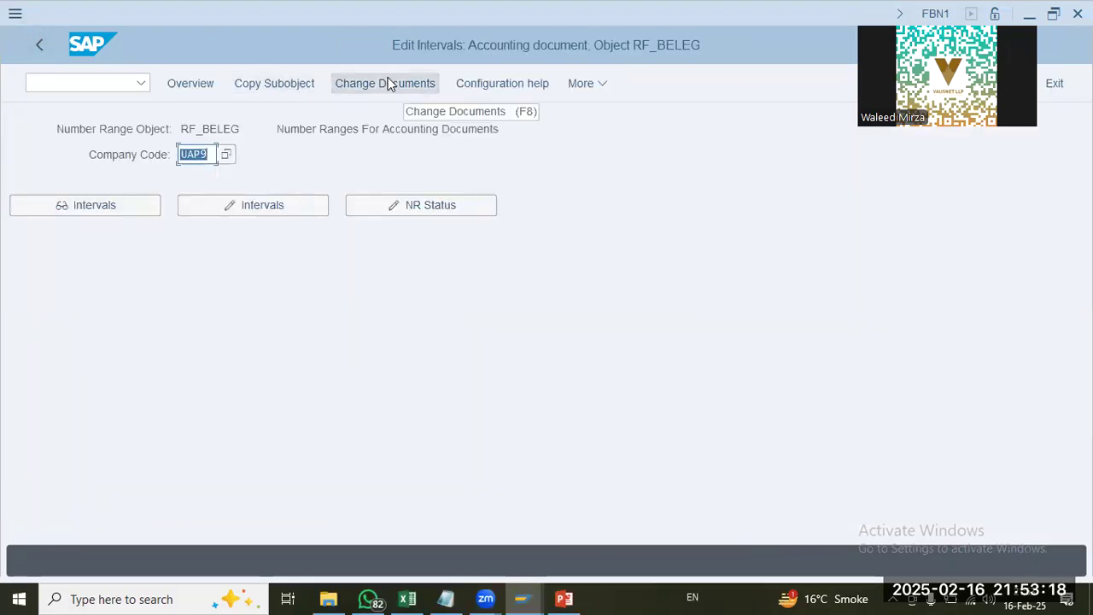
click(386, 82)
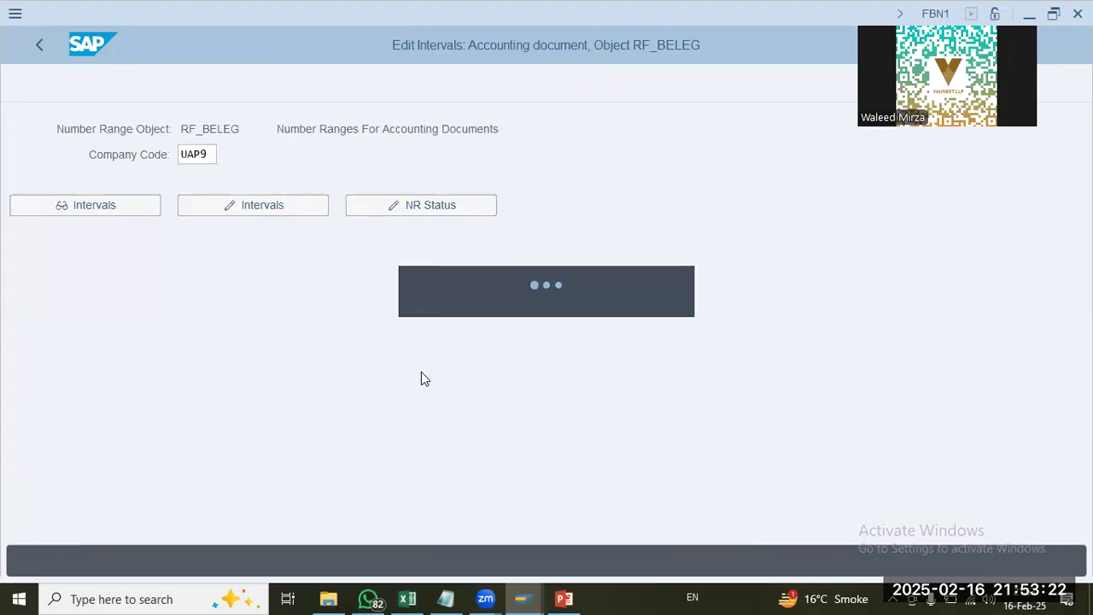
click(49, 42)
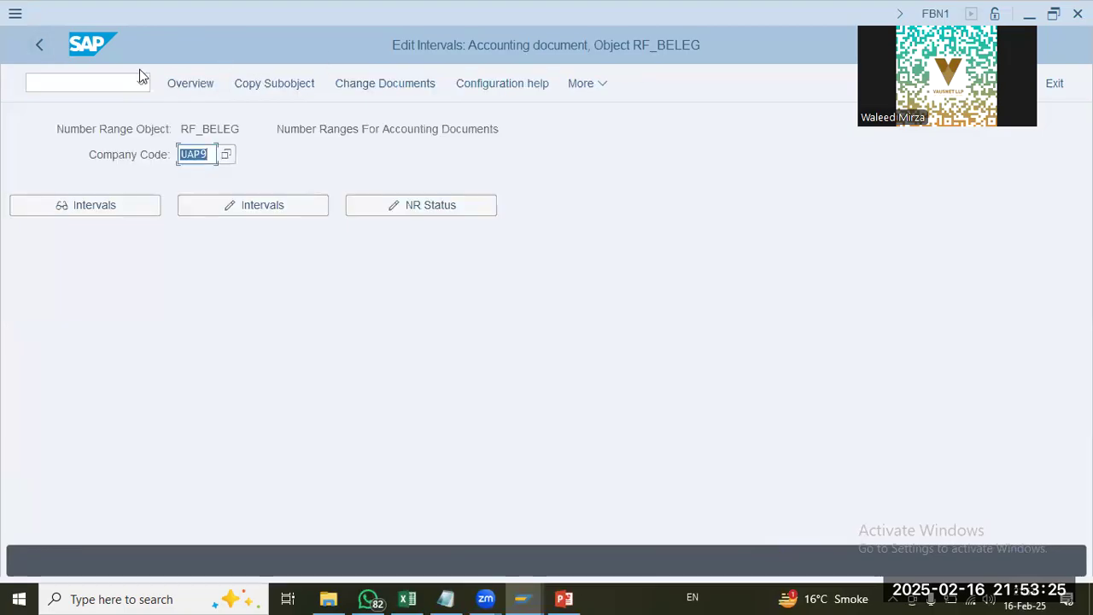
click(191, 84)
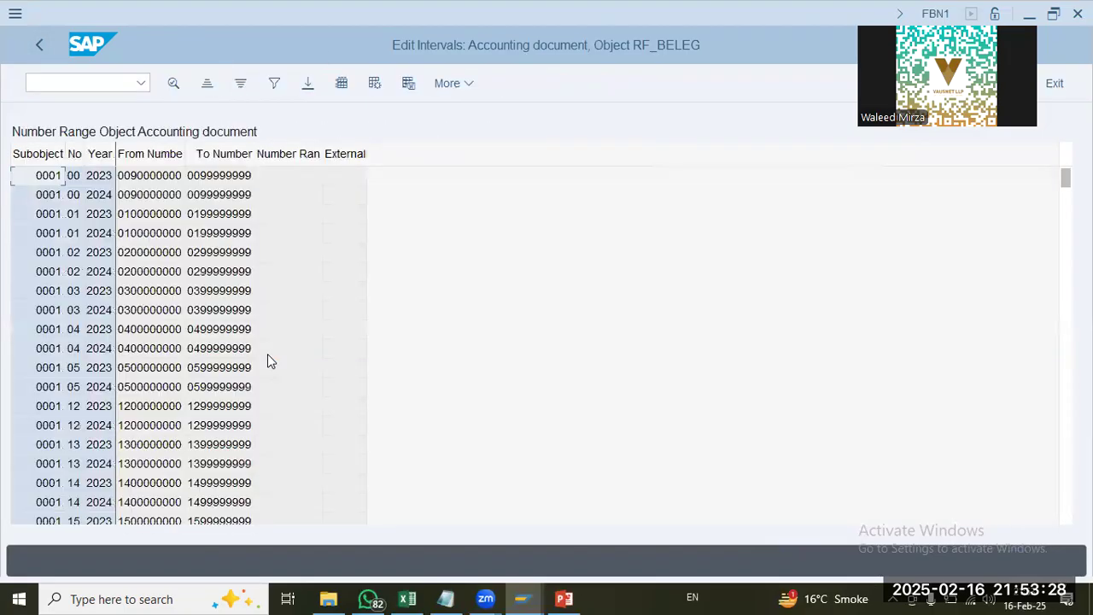
click(206, 178)
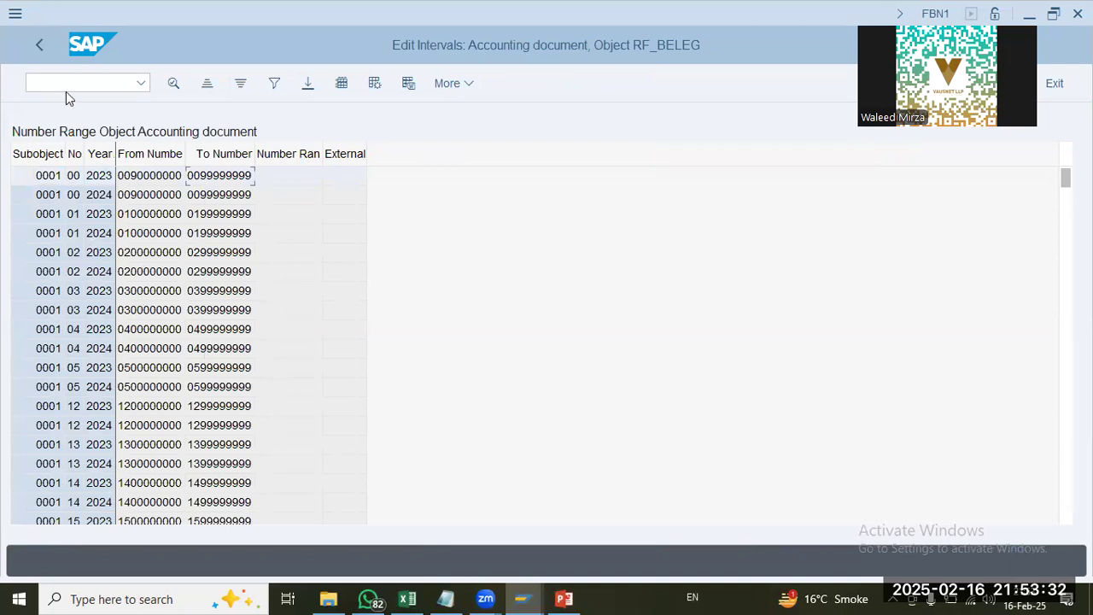
click(42, 49)
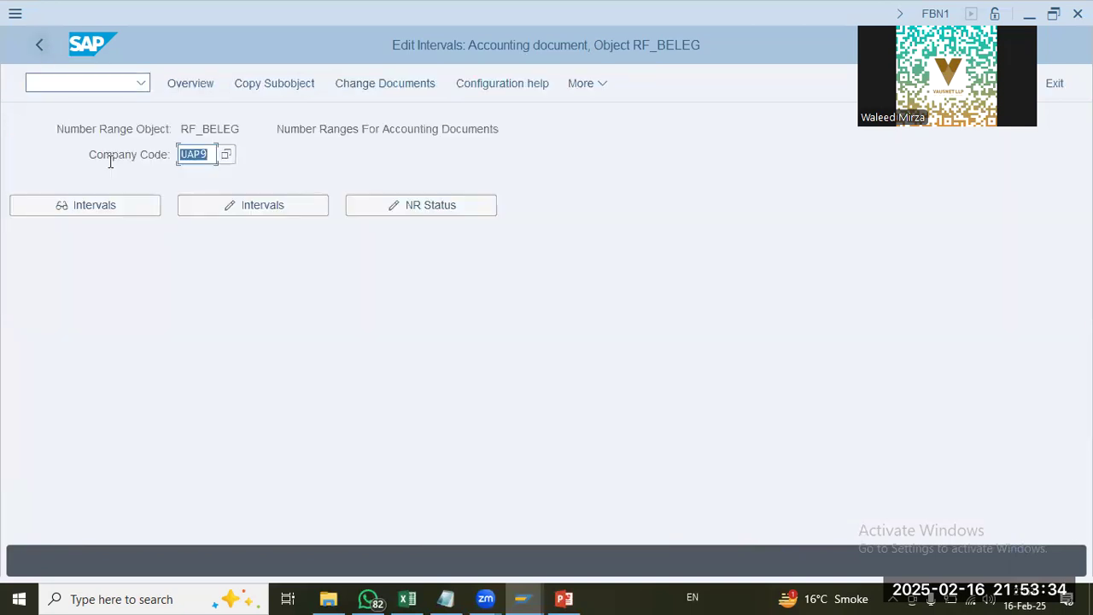
Step: Reopen the UAP9 intervals for editing and start a new interval with number U9 and year 2025
click(245, 208)
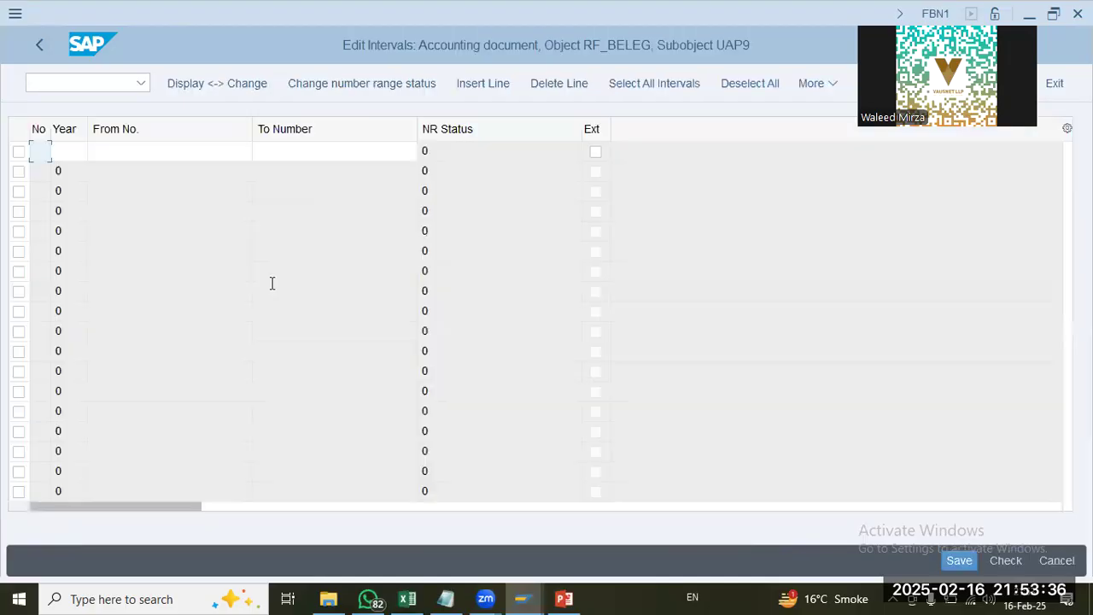
text(U9 )
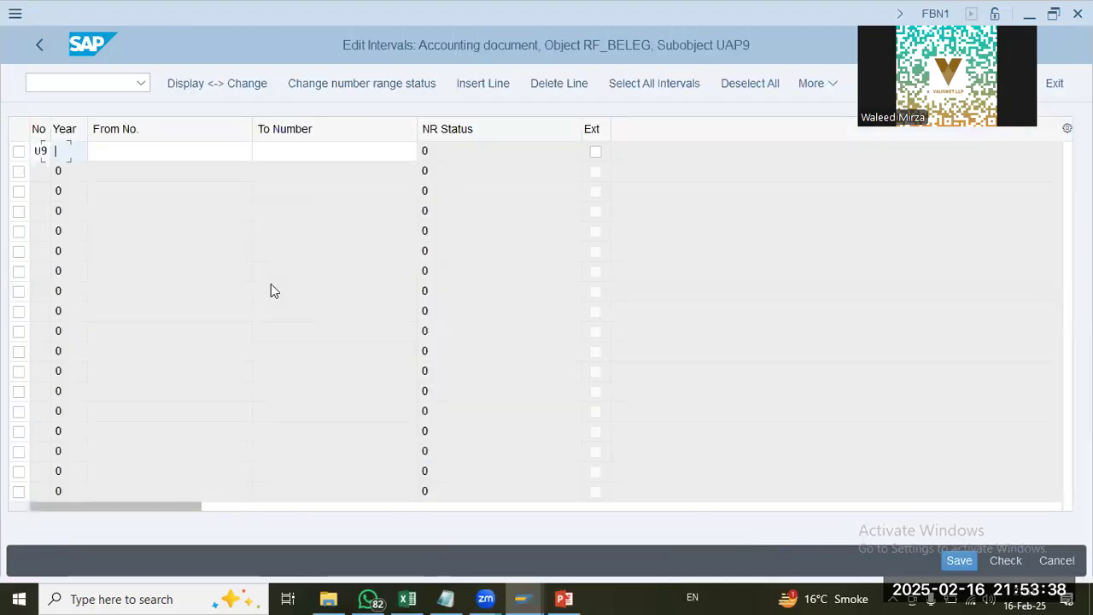
text(2025)
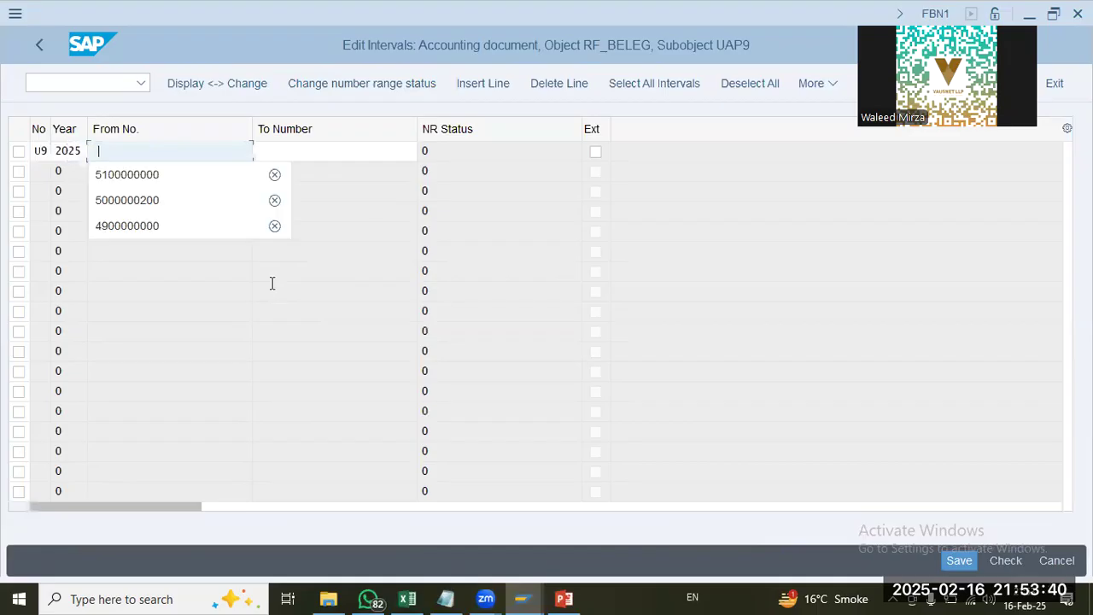
key(Down)
key(Down)
key(Down)
key(Up)
key(Up)
key(Up)
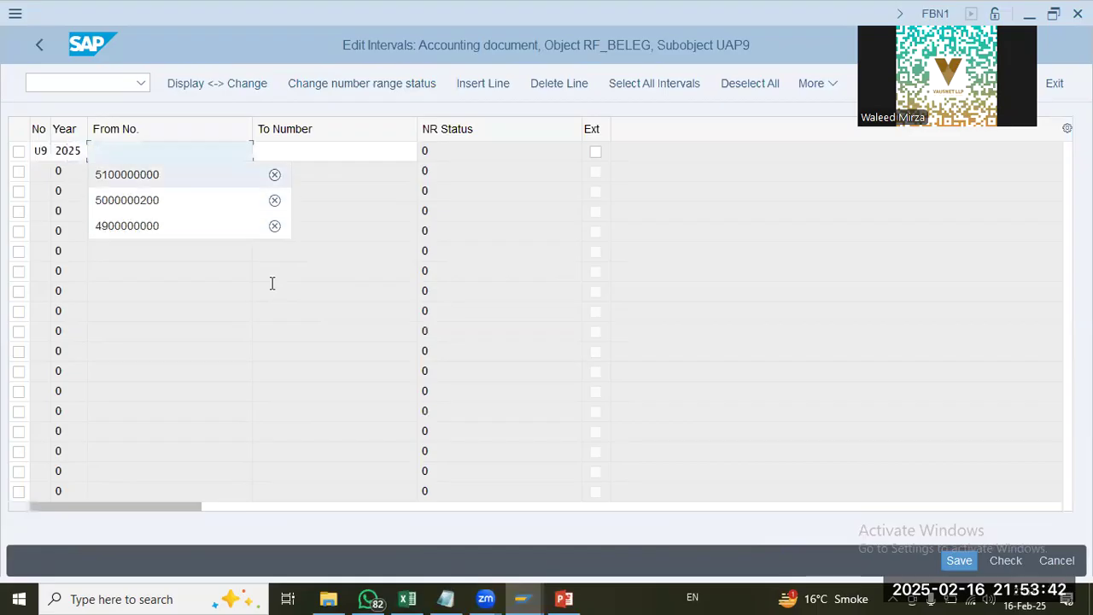
text(099999999)
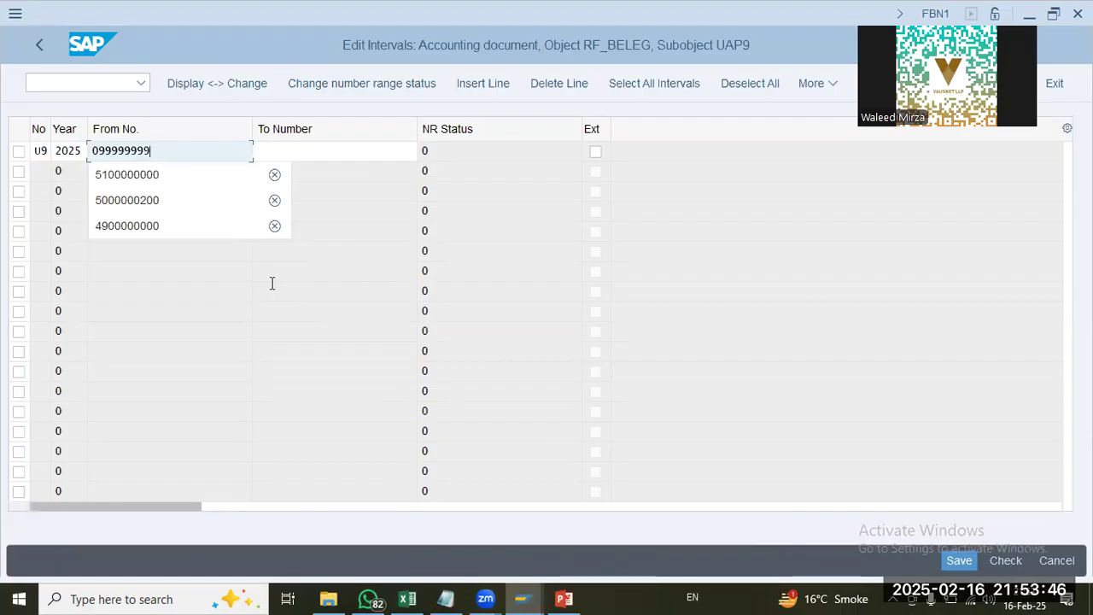
key(BackSpace)
key(BackSpace)
key(BackSpace)
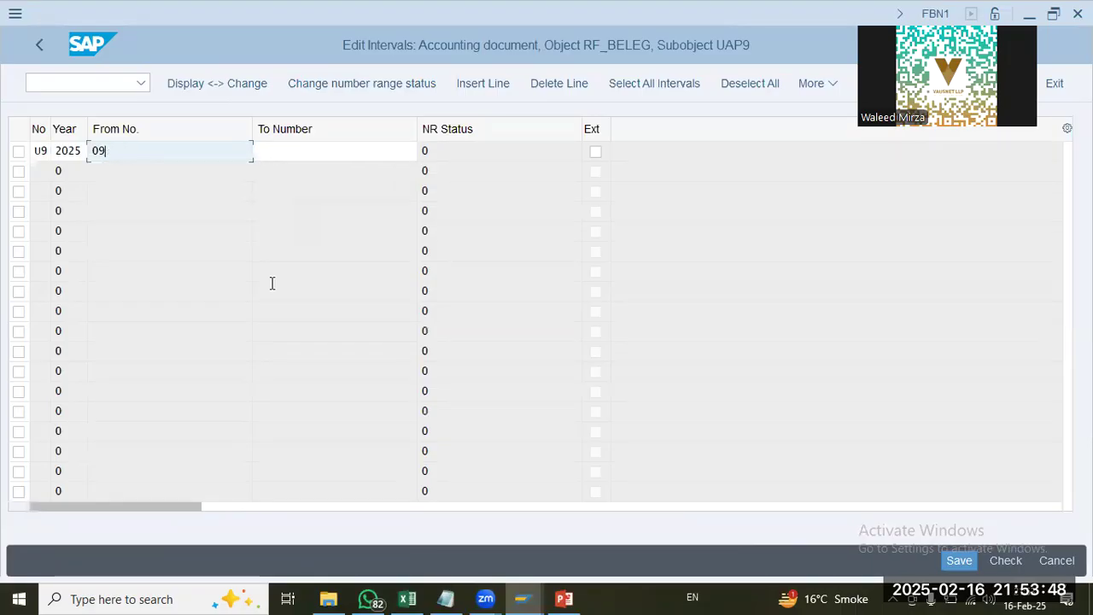
text(00000000)
key(shift+Home)
key(Home)
key(Tab)
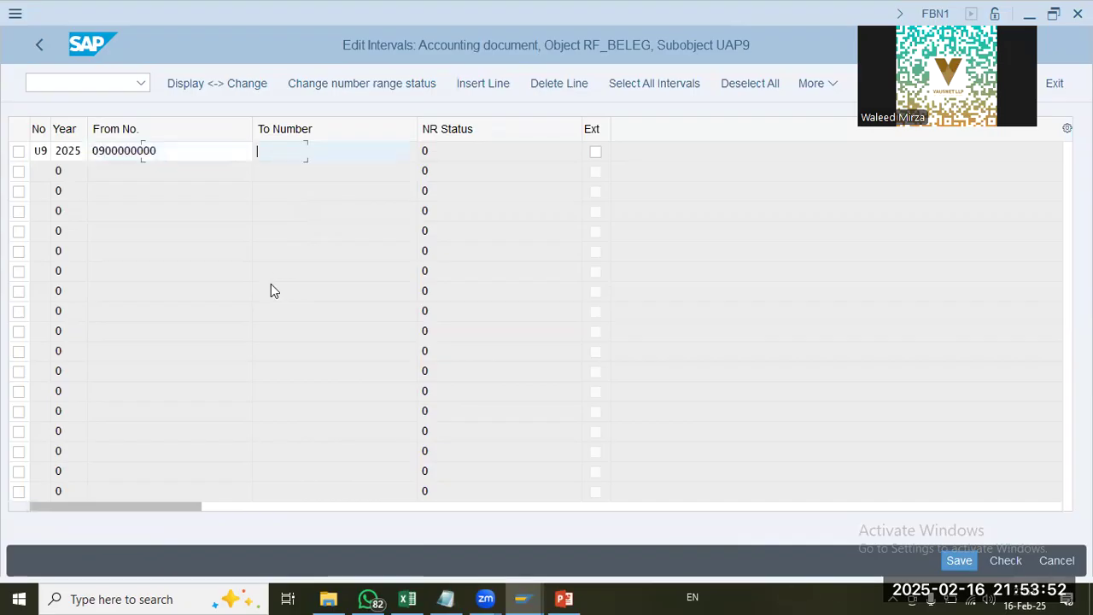
text(0)
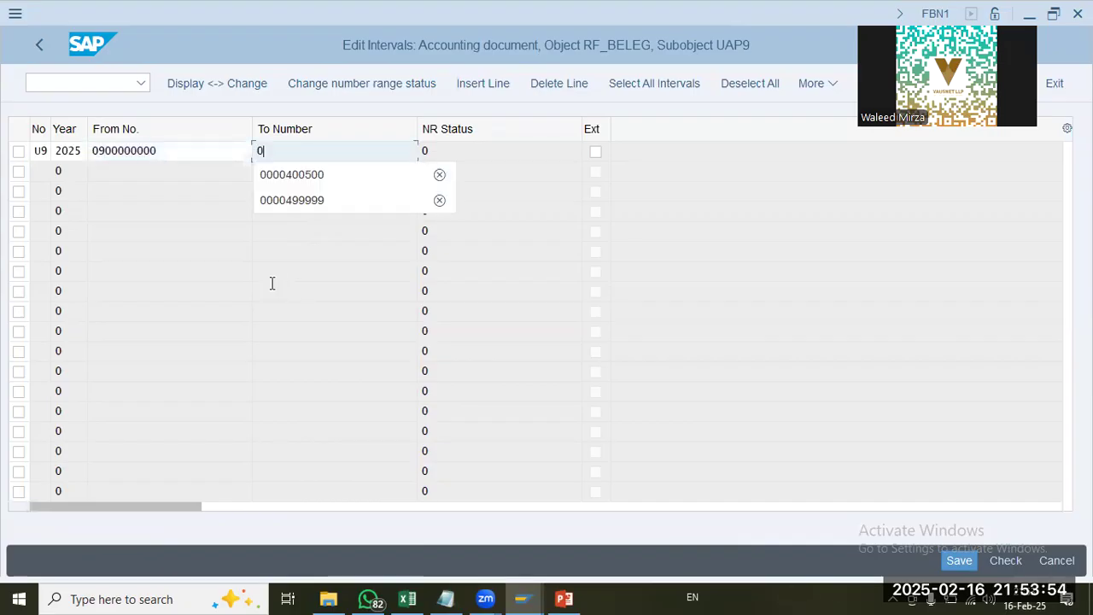
text(9999999)
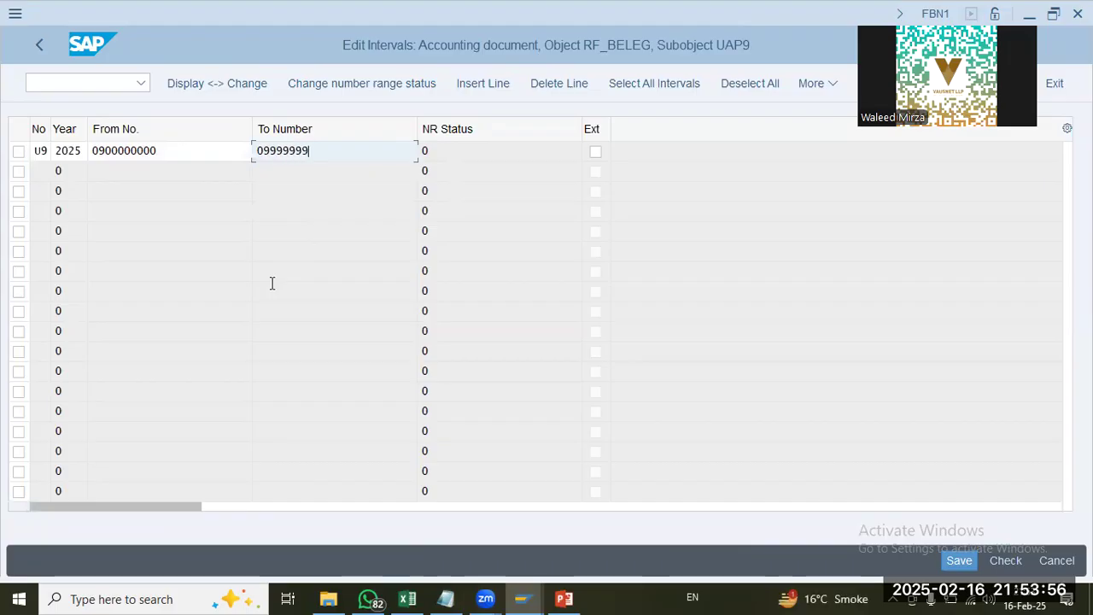
key(Return)
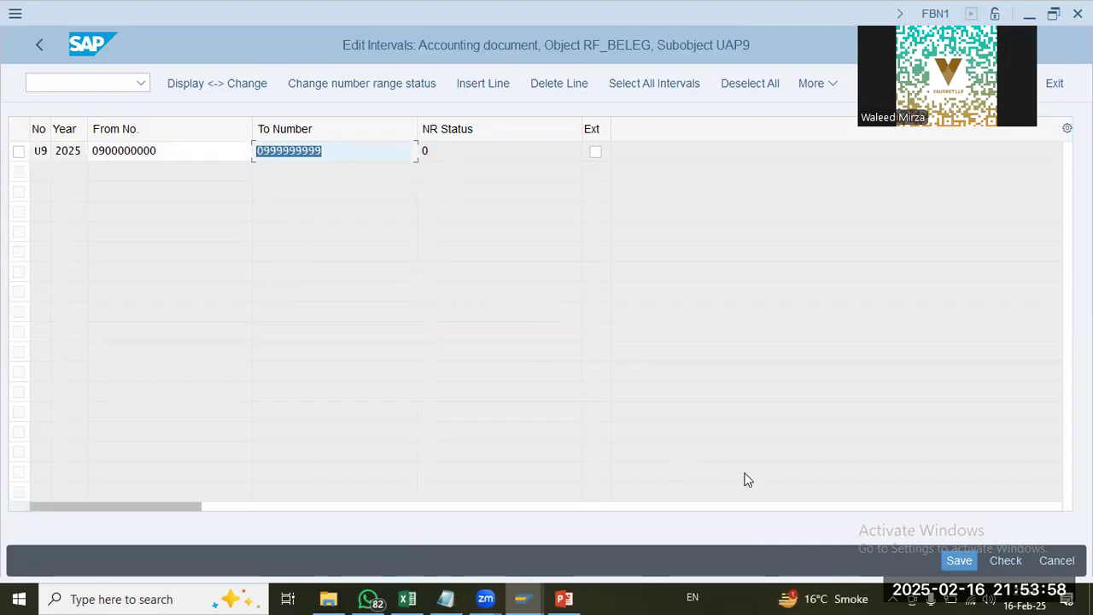
click(960, 562)
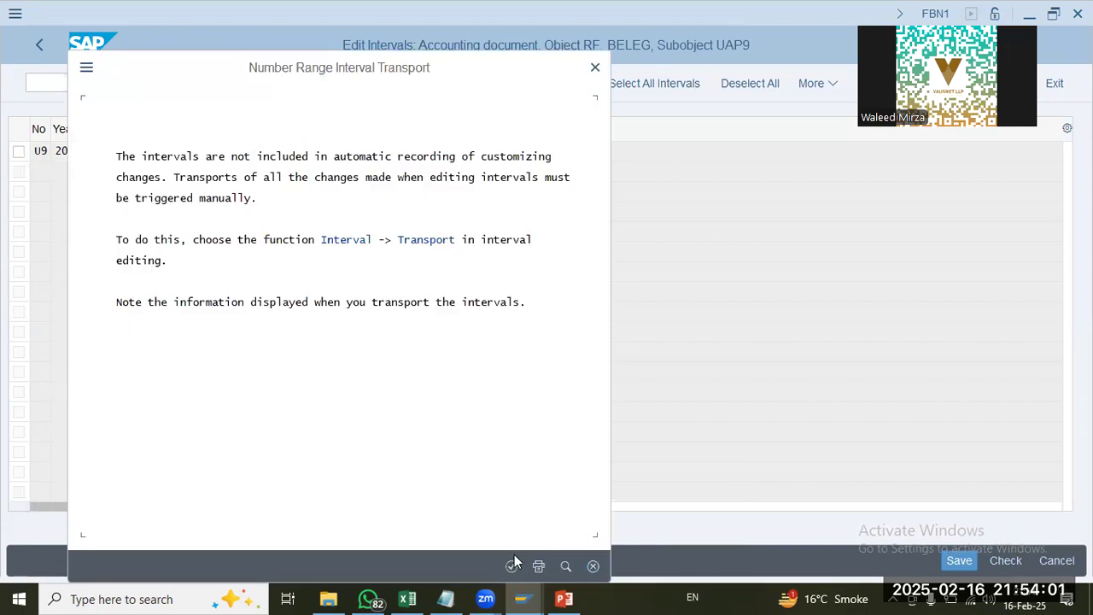
click(512, 565)
click(38, 45)
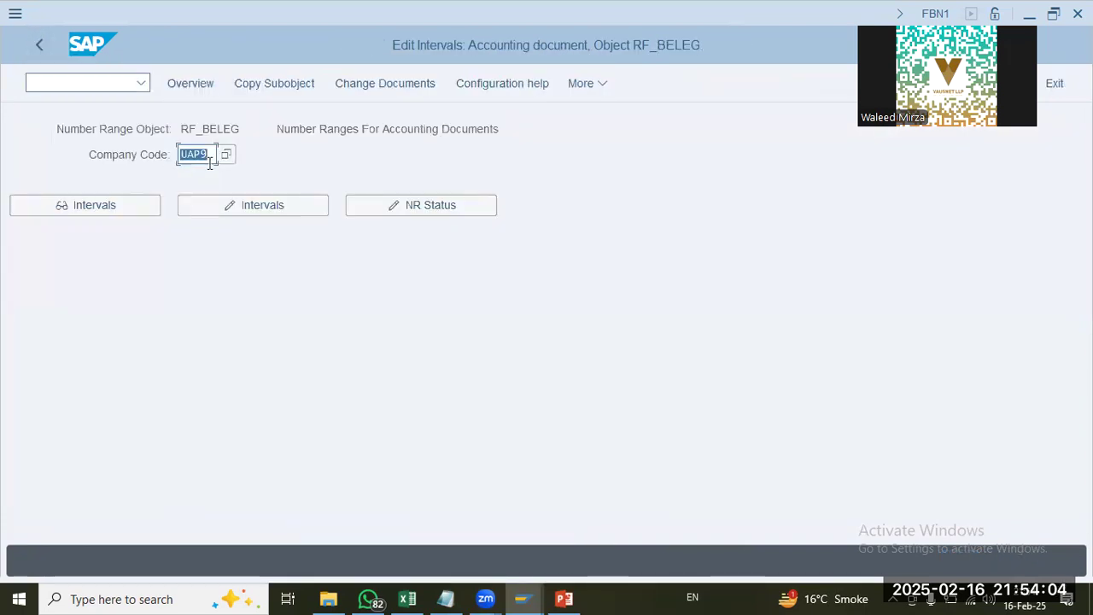
click(37, 44)
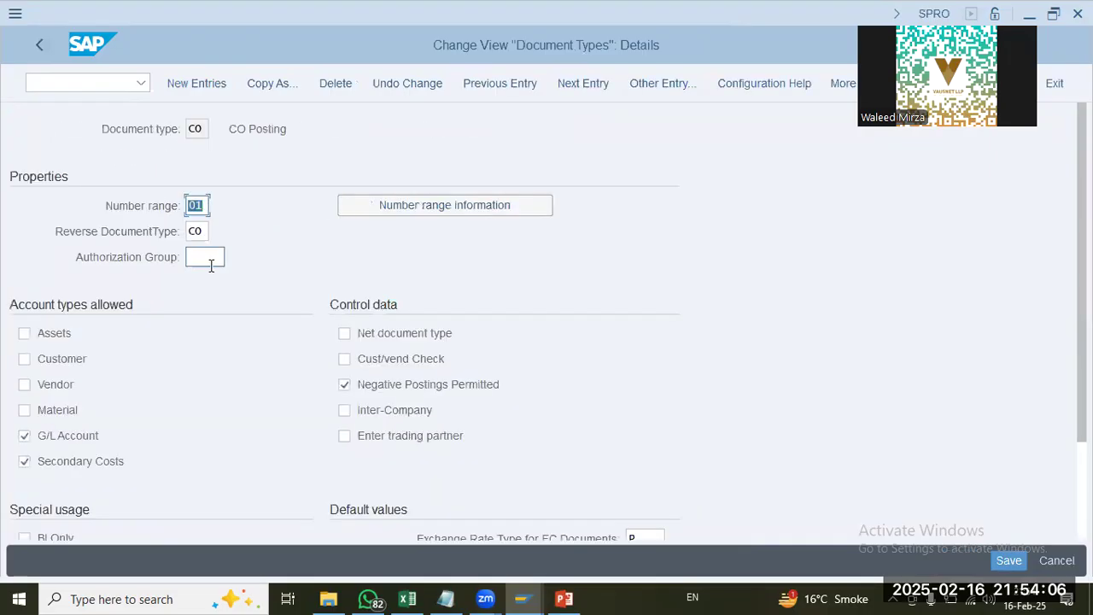
Step: Assign number range U9 to document type CO, save it in the proposed customizing request, and return to the IMG
text(U9)
key(Return)
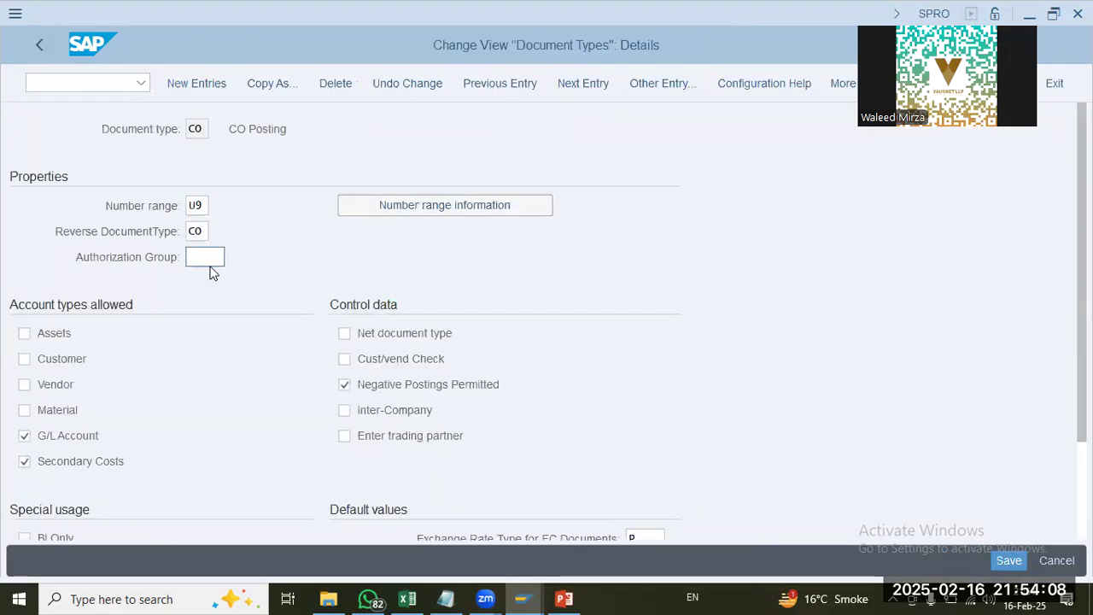
click(1009, 561)
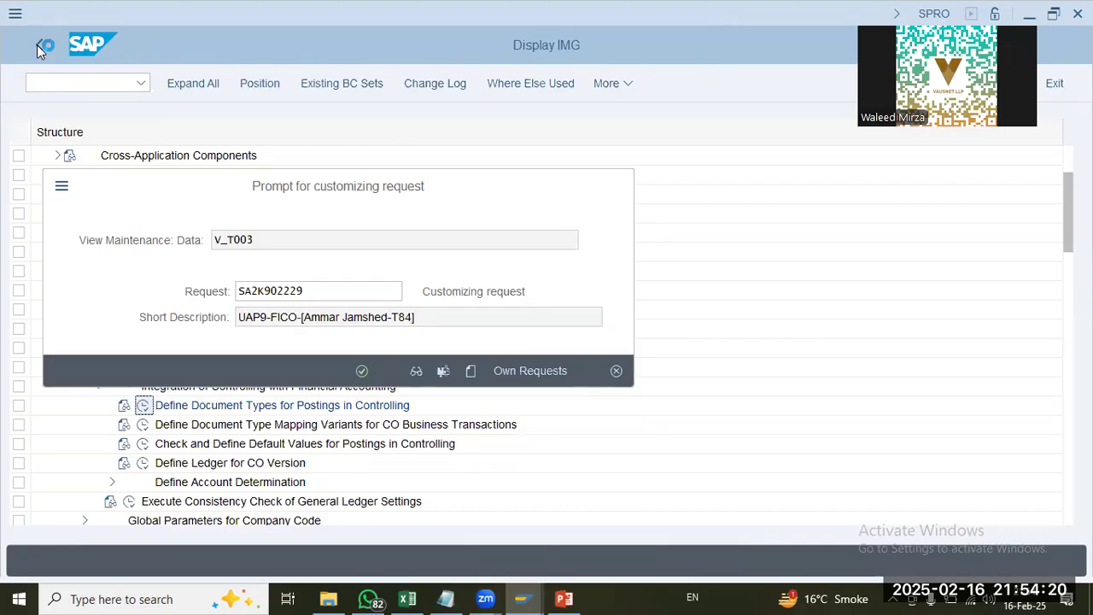
key(Return)
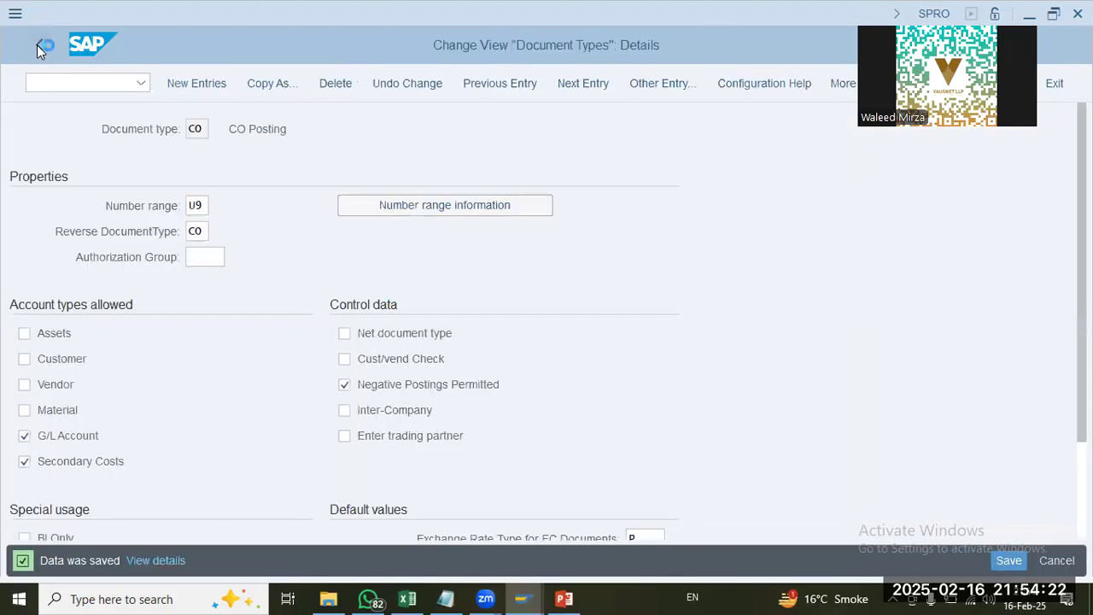
click(39, 45)
click(39, 45)
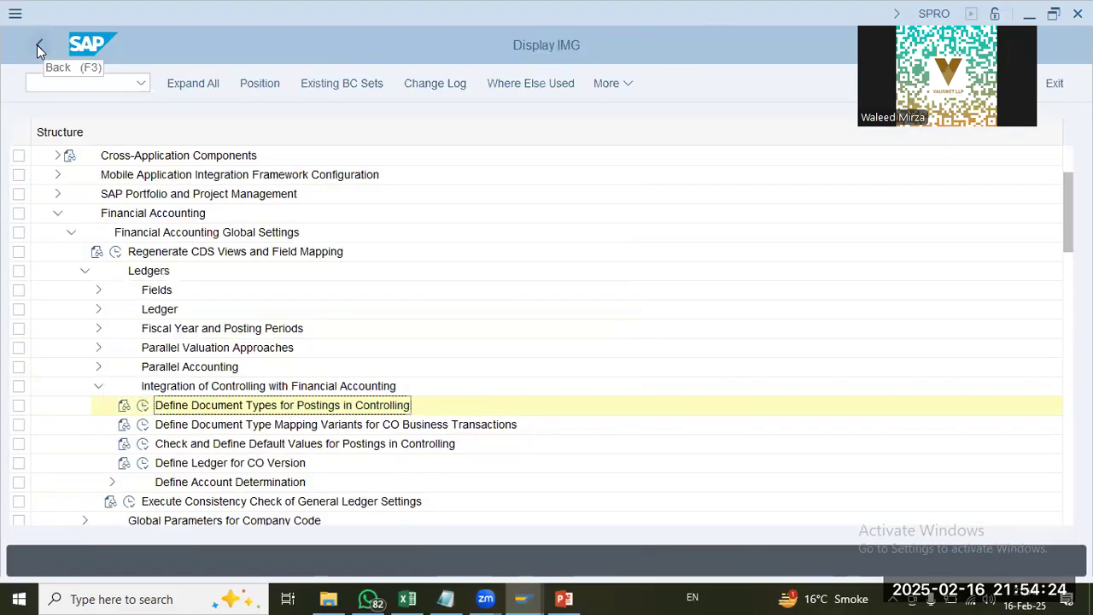
click(222, 427)
click(143, 425)
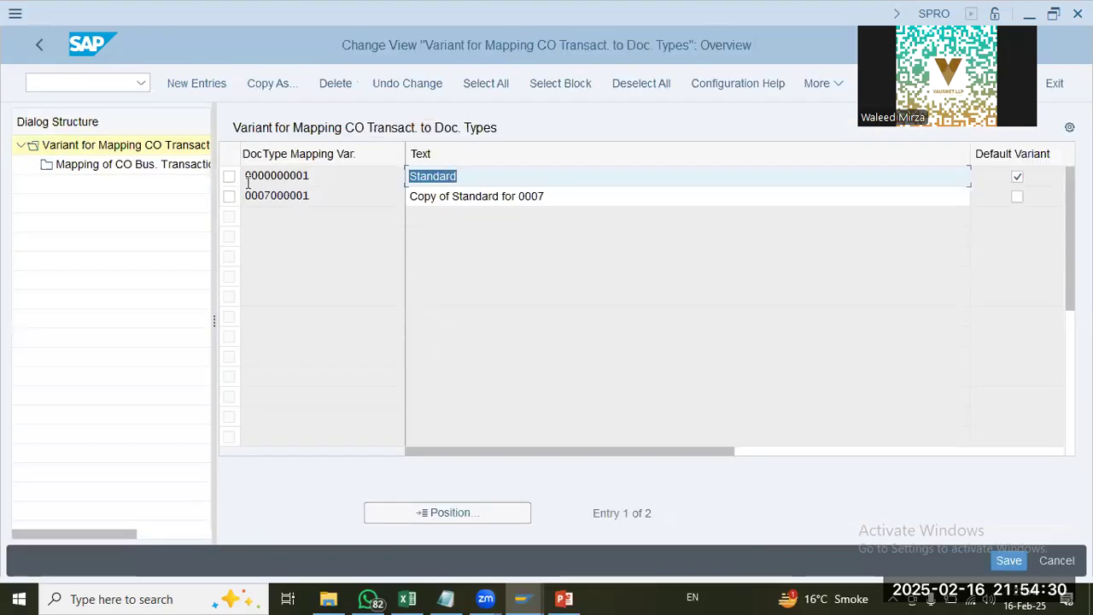
click(229, 177)
drag(359, 175, 128, 181)
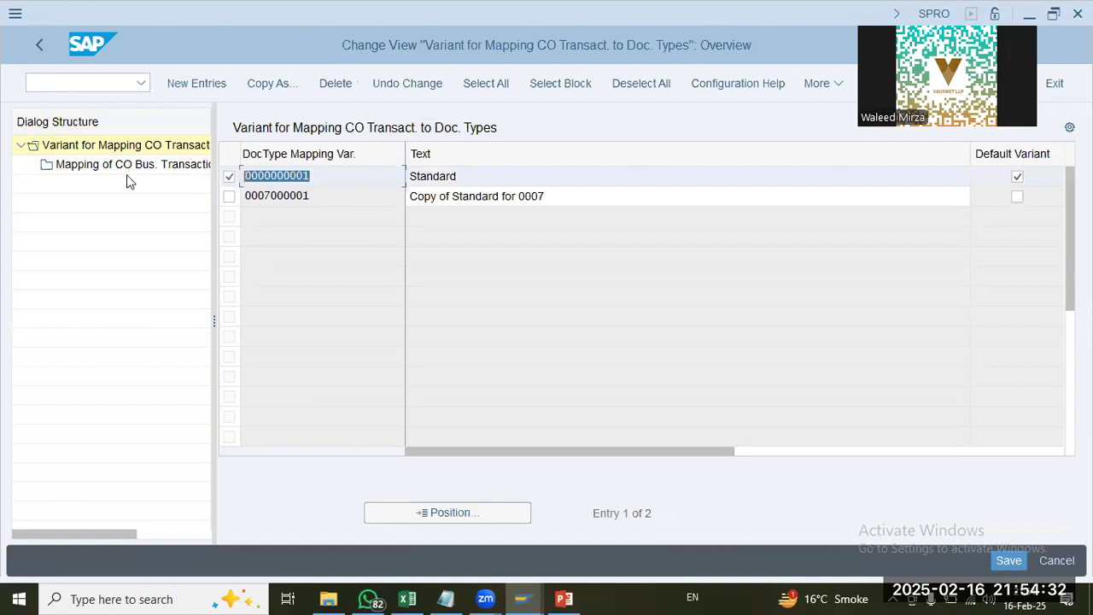
double_click(171, 165)
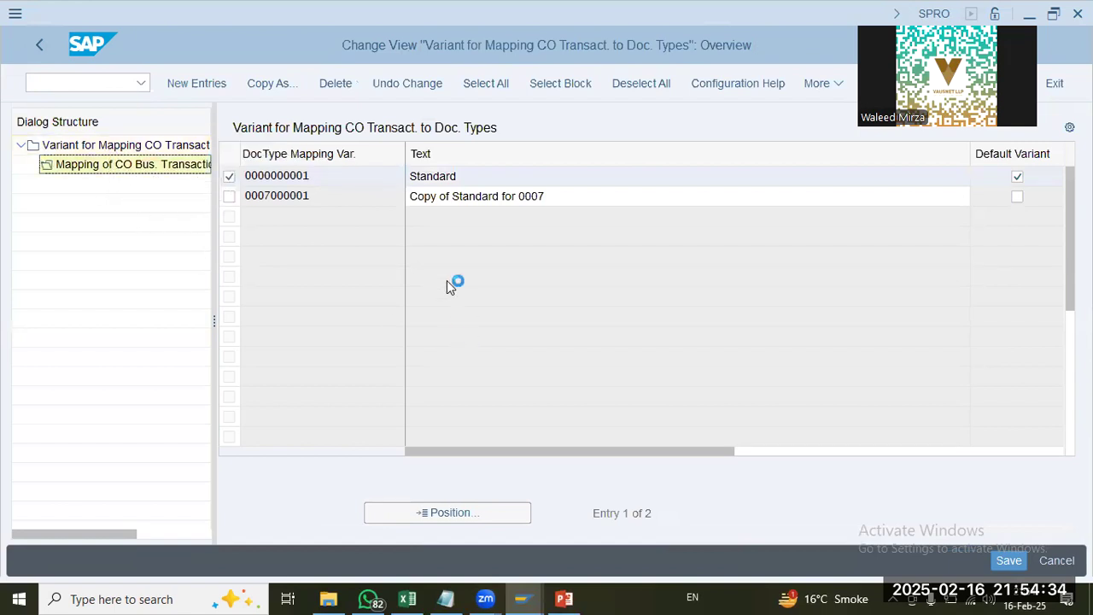
Step: Examine which document types the standard variant assigns to the CO business transactions, and return to the IMG
click(271, 230)
click(264, 326)
click(282, 392)
click(283, 434)
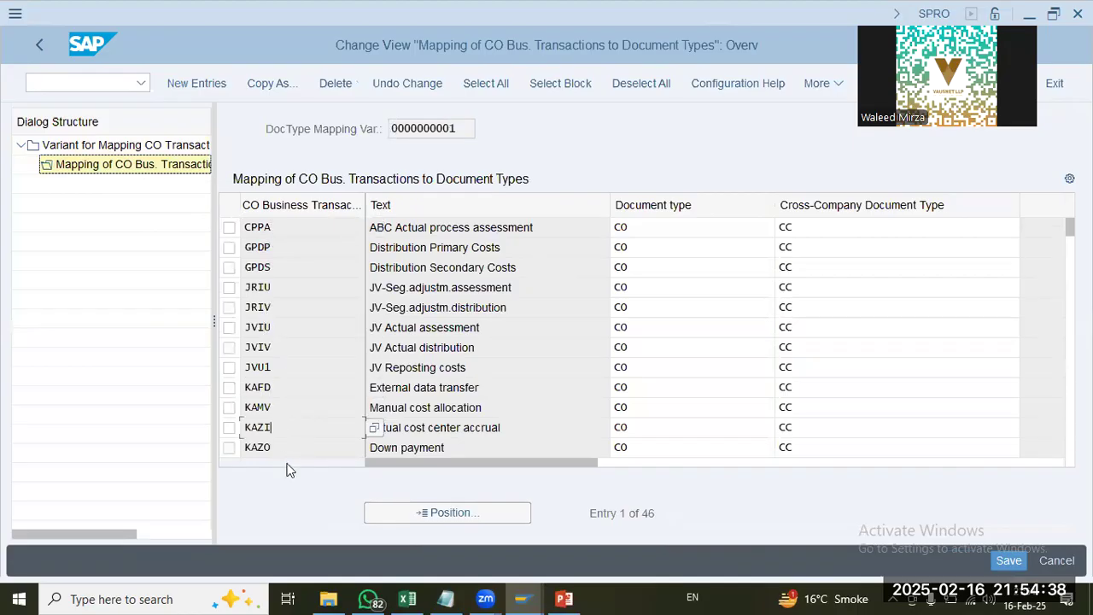
drag(498, 391, 373, 375)
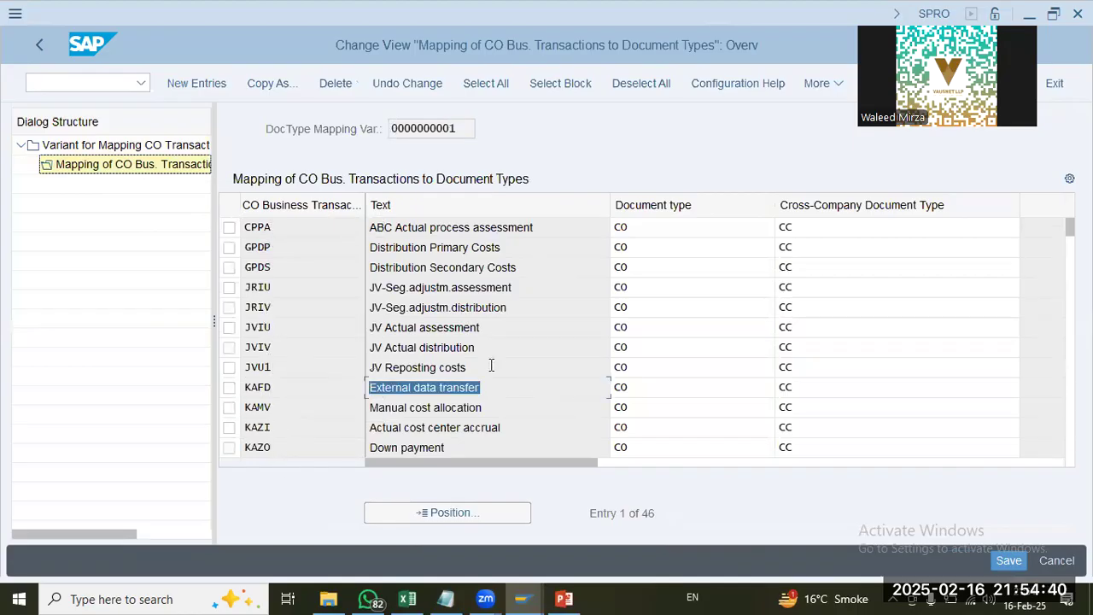
drag(491, 365, 351, 355)
drag(527, 435, 348, 409)
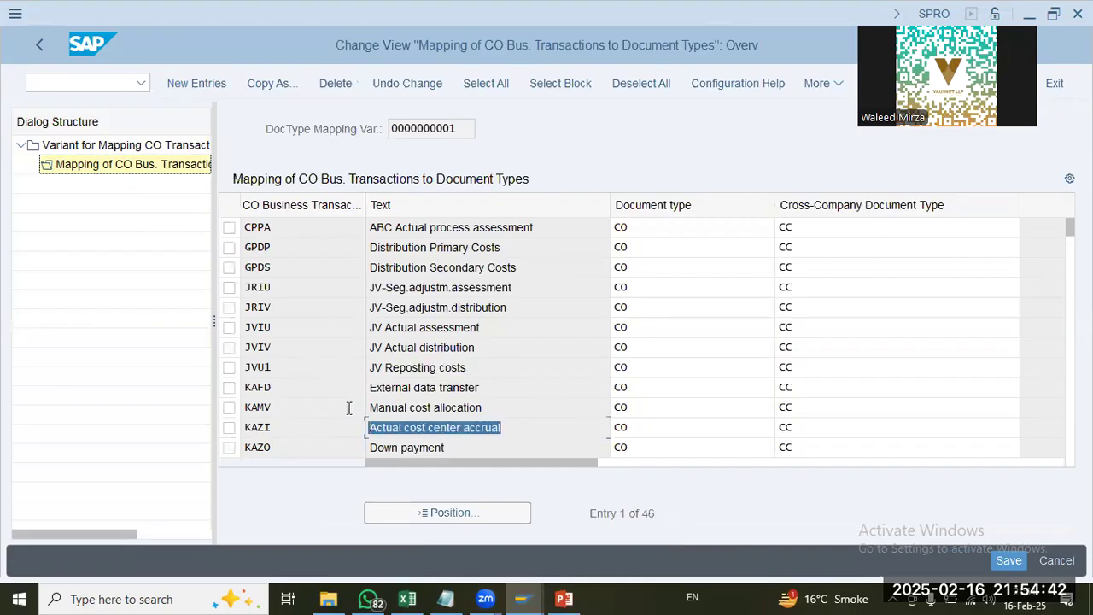
drag(463, 452, 305, 422)
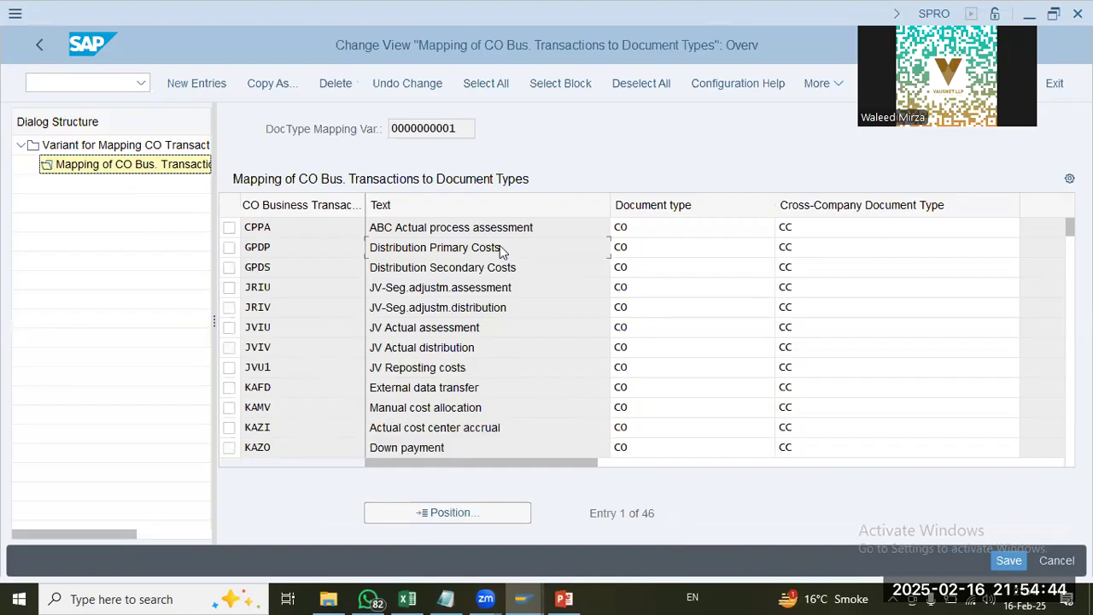
drag(500, 245, 333, 245)
drag(525, 267, 251, 231)
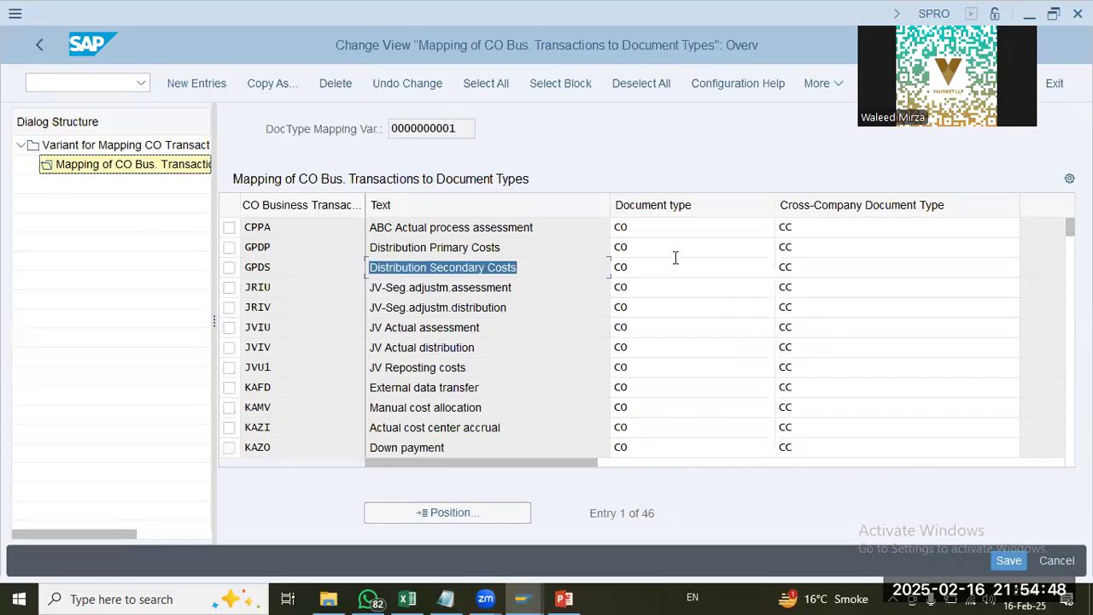
click(462, 130)
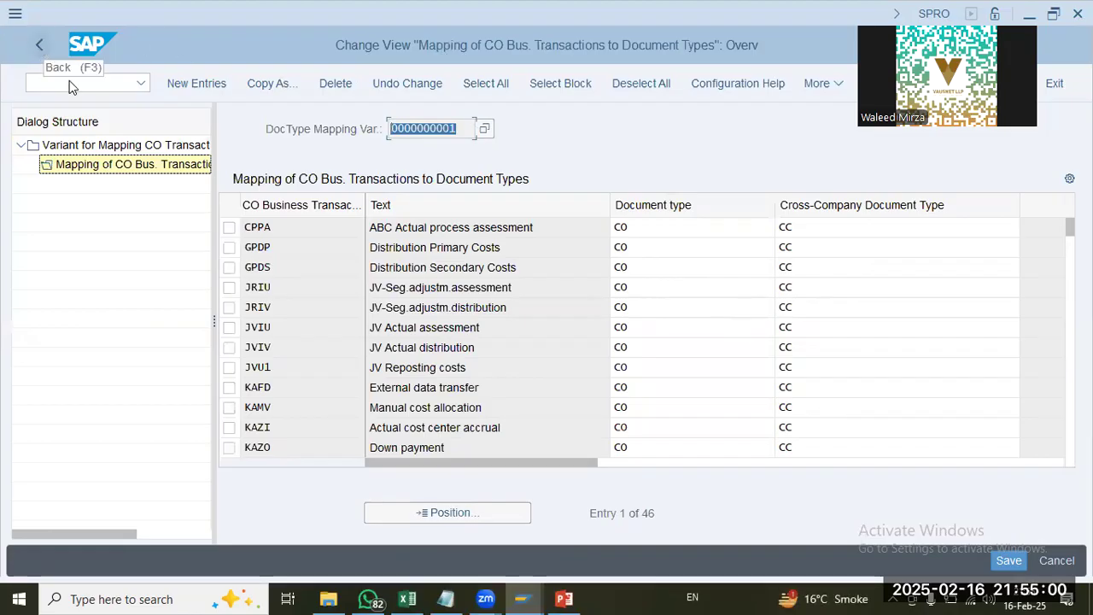
click(38, 46)
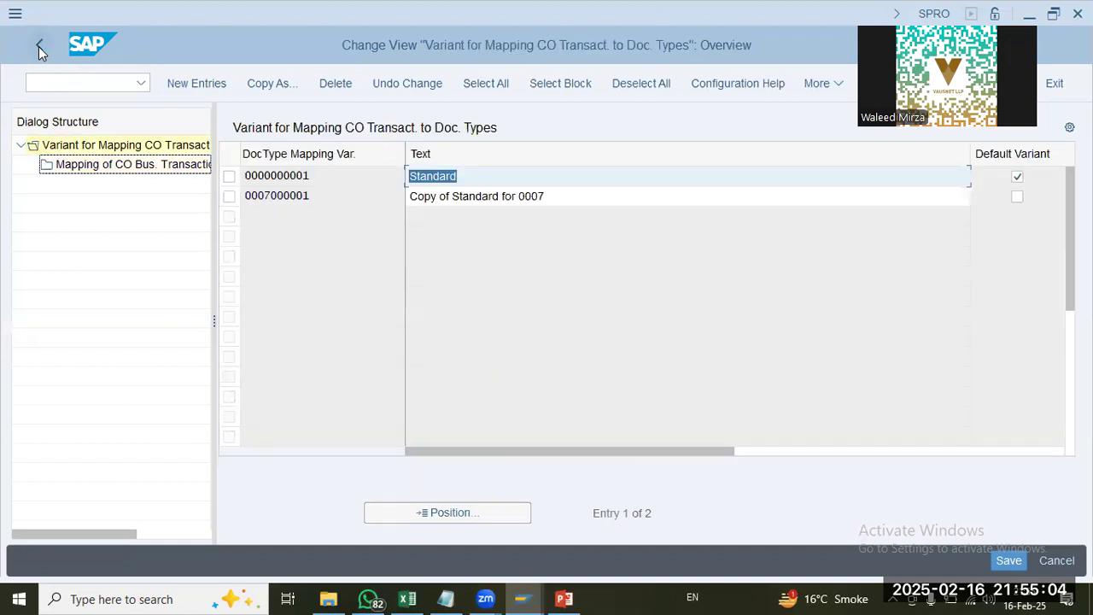
click(38, 46)
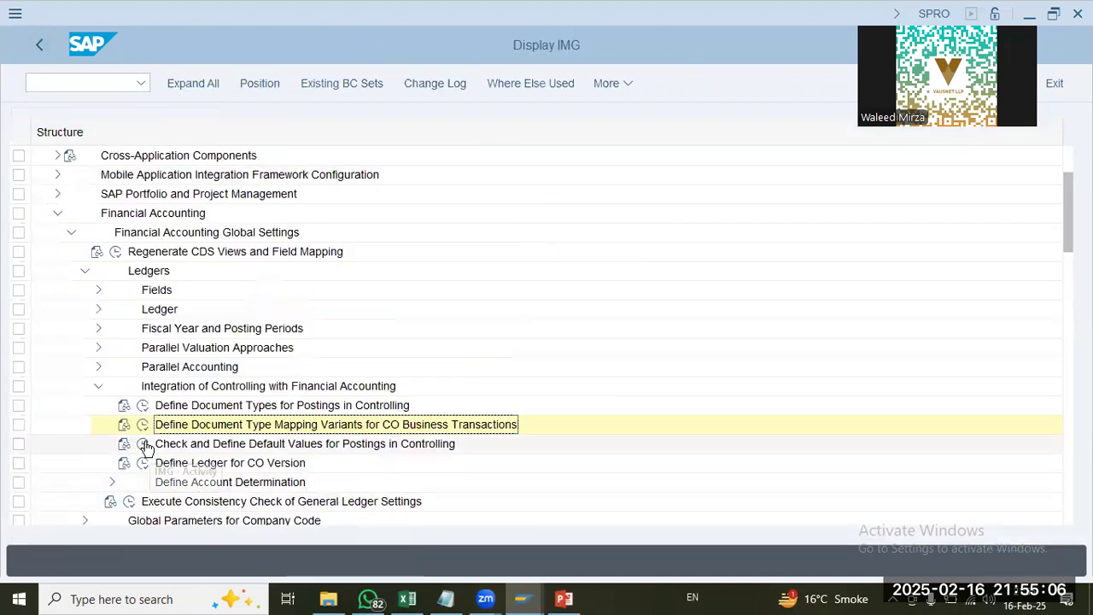
Step: Open the default values for postings in Controlling and check for an existing company code UAP9 entry
click(143, 444)
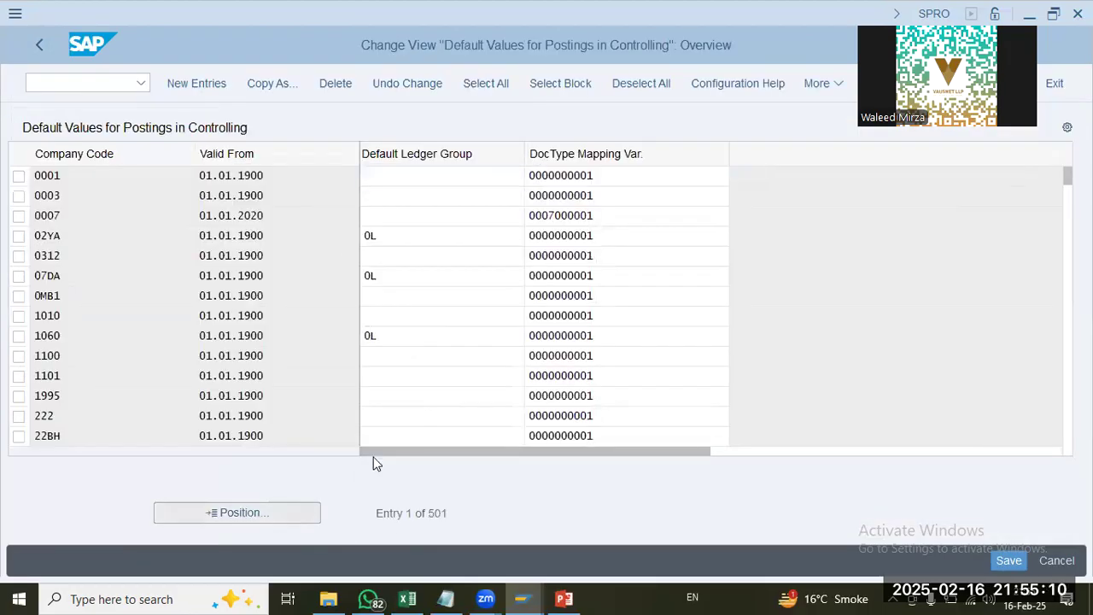
text(UPA)
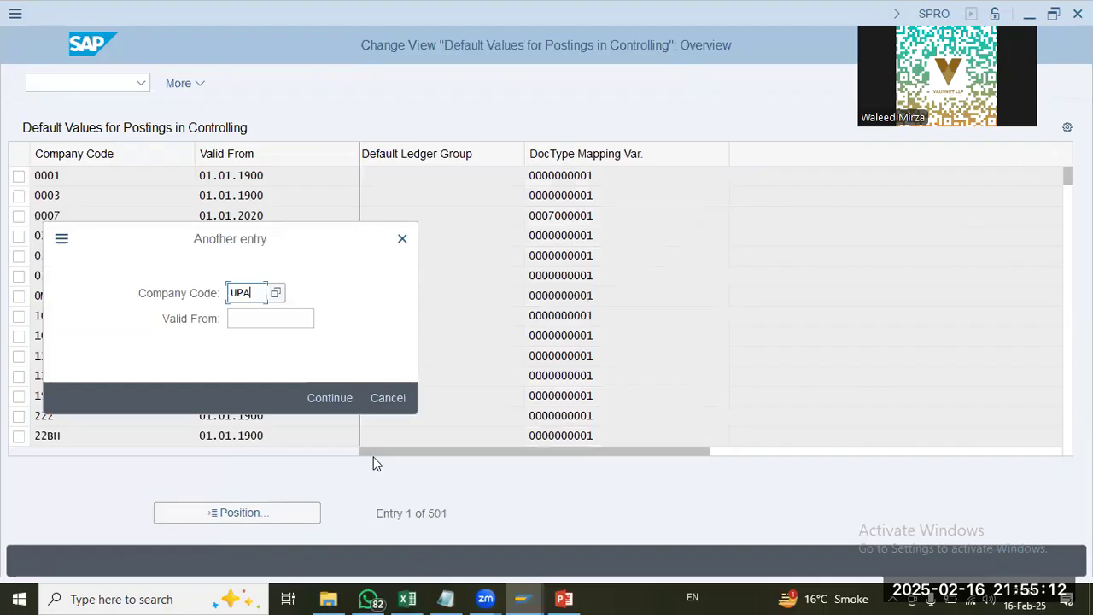
text(01)
key(Return)
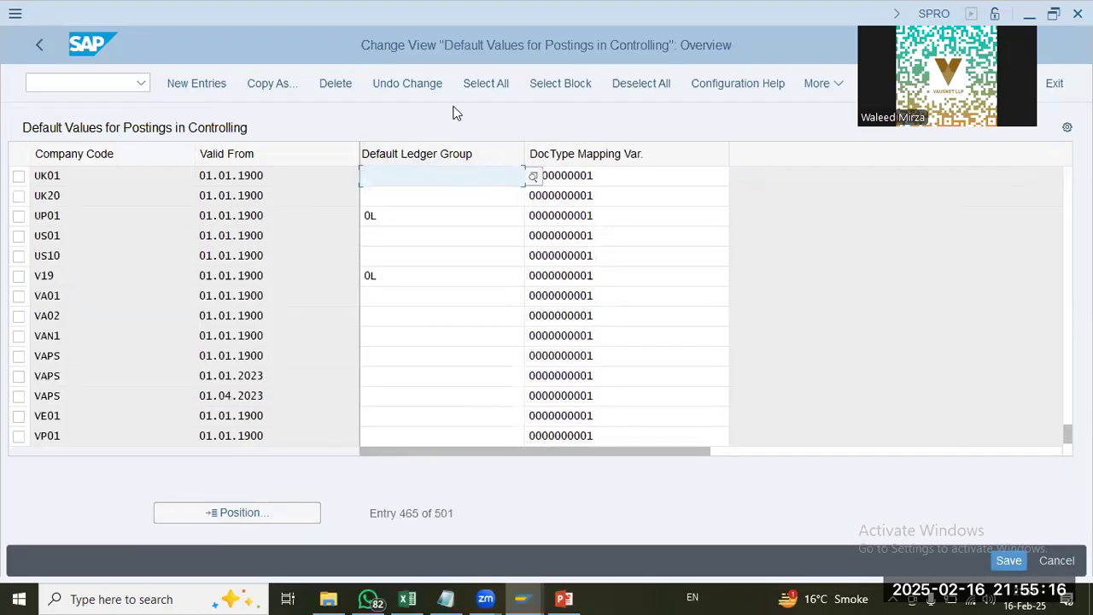
click(200, 84)
text(UAP9)
key(Tab)
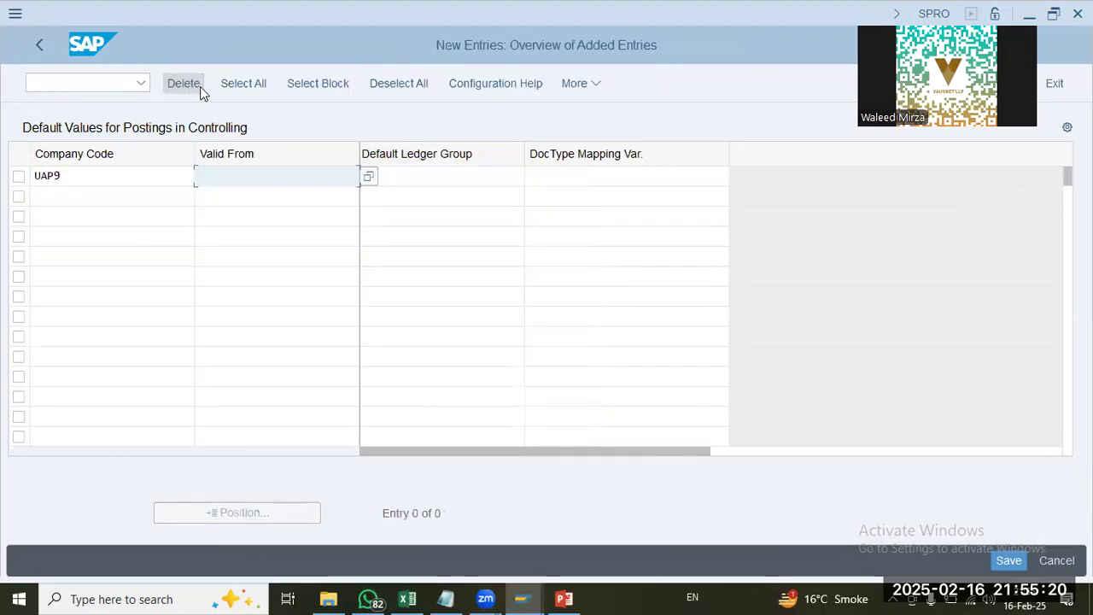
text(01.01.2025)
key(Down)
key(Tab)
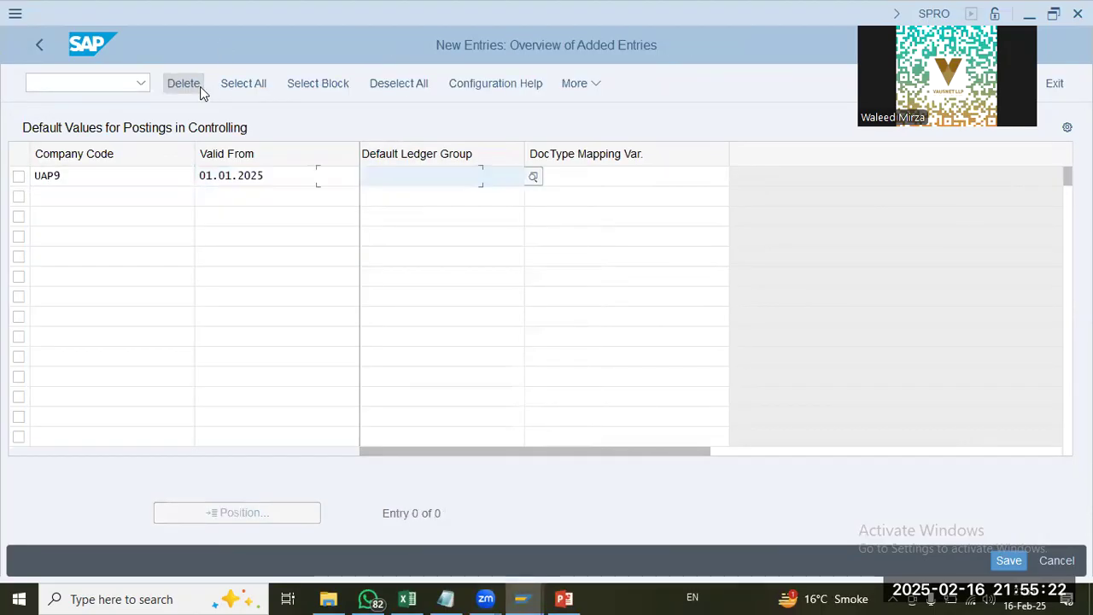
text(0L)
key(Tab)
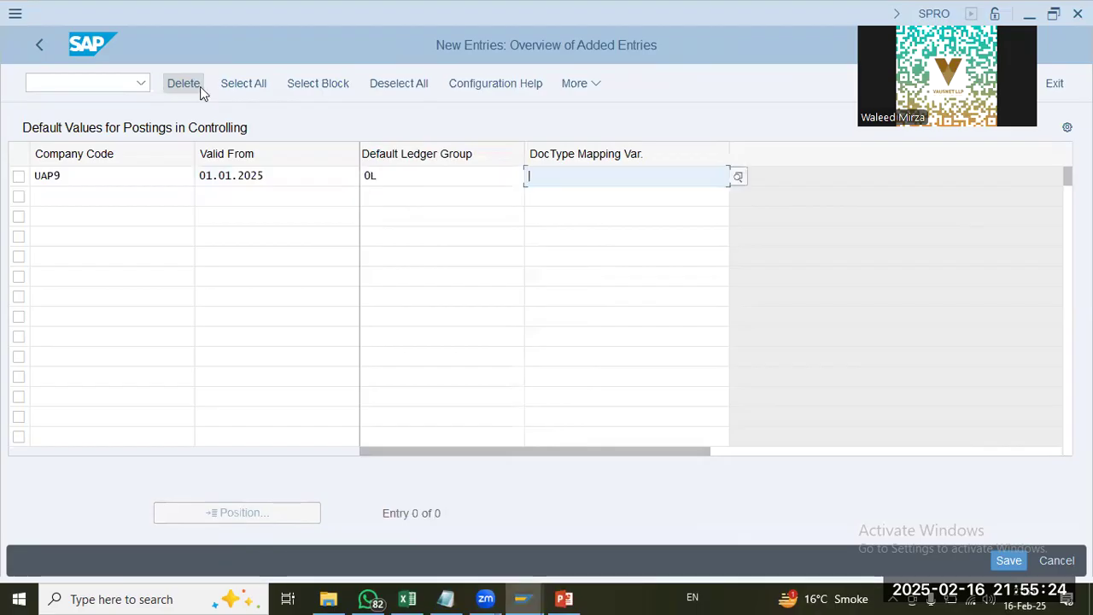
click(662, 198)
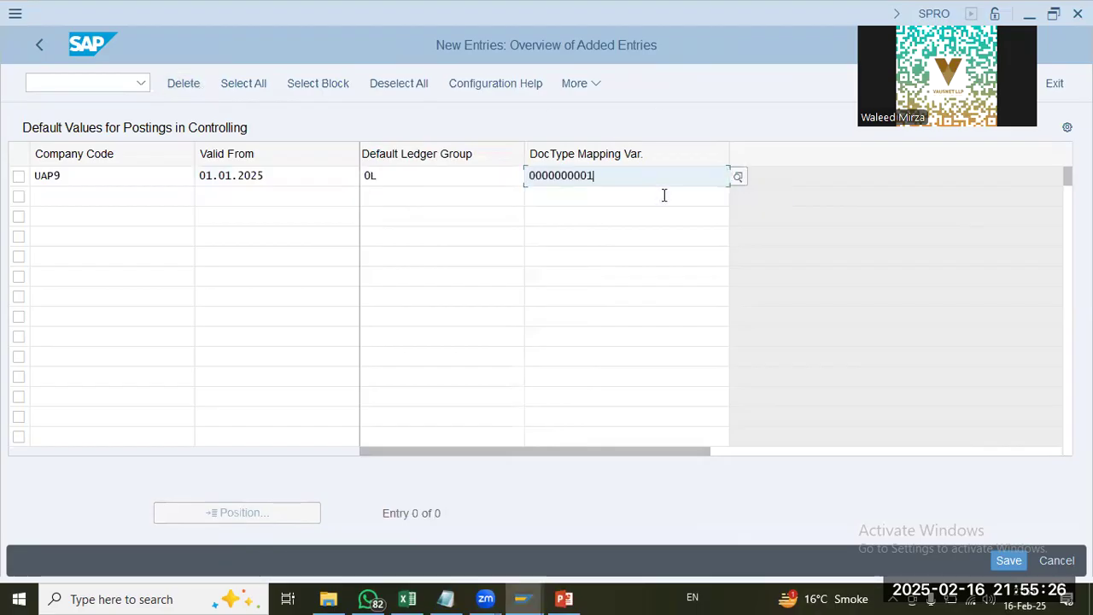
key(Return)
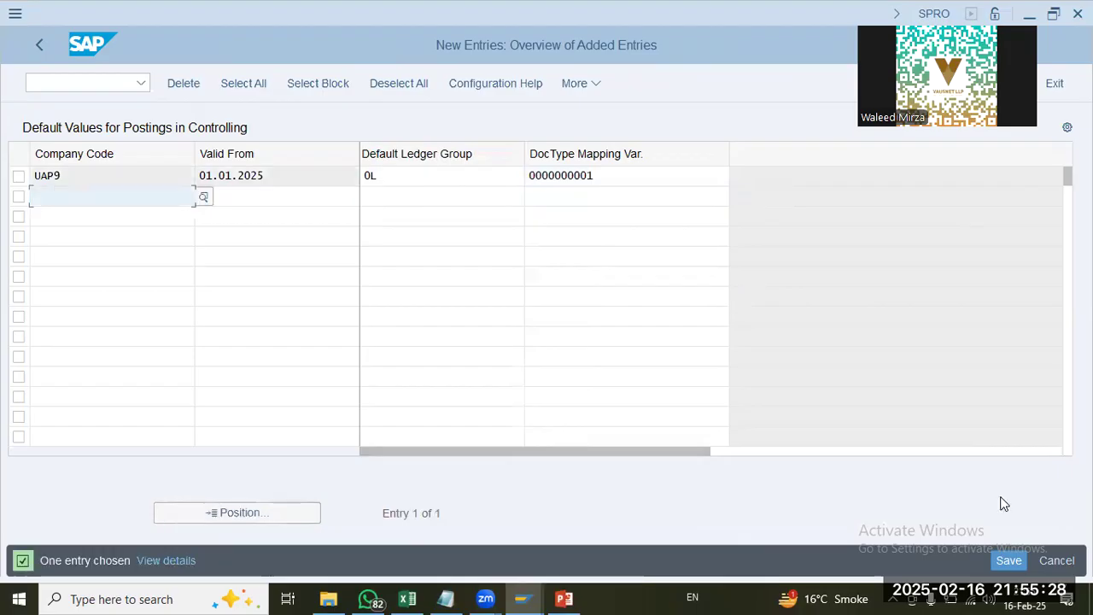
Step: Save the new default values entry in the proposed customizing request and return to the IMG
key(ctrl+s)
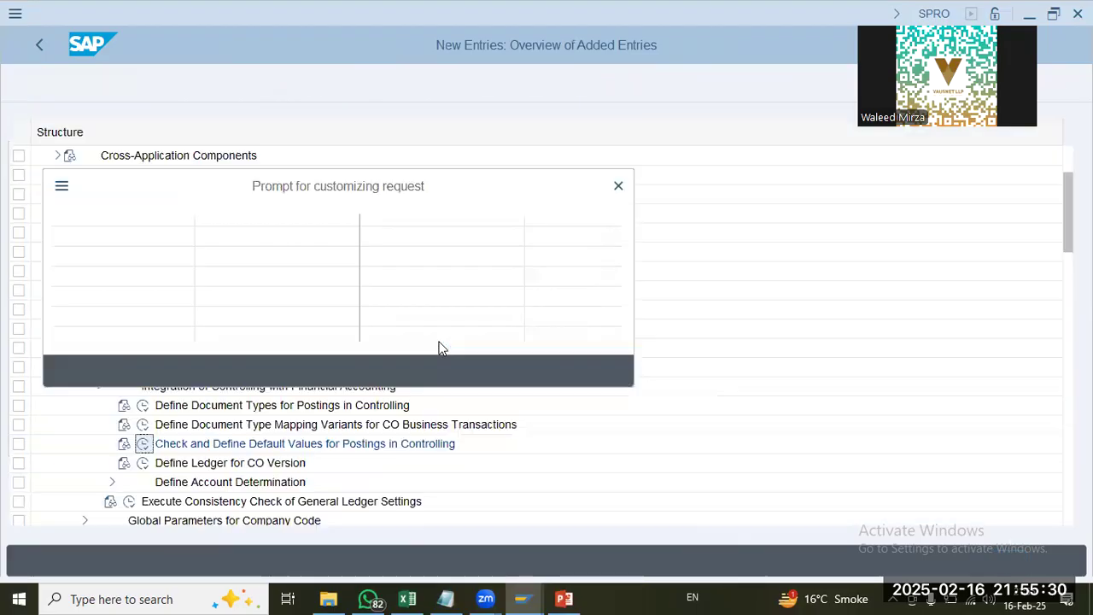
key(Return)
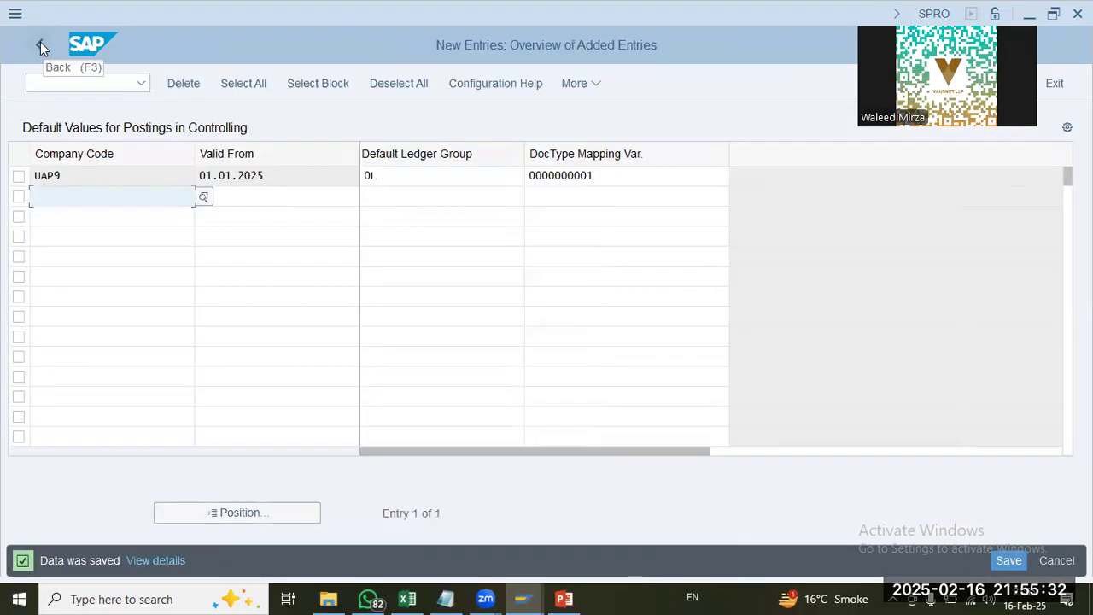
click(40, 45)
click(41, 44)
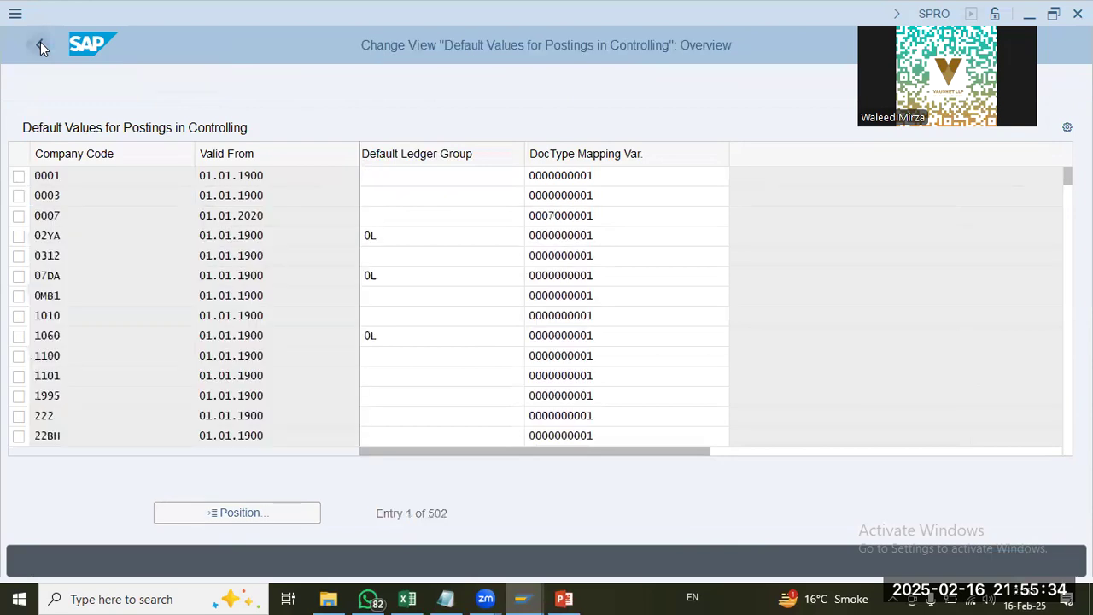
Step: Open the ledger definition for CO versions, check the ledger assigned to controlling area UAP9, and leave the view
click(139, 463)
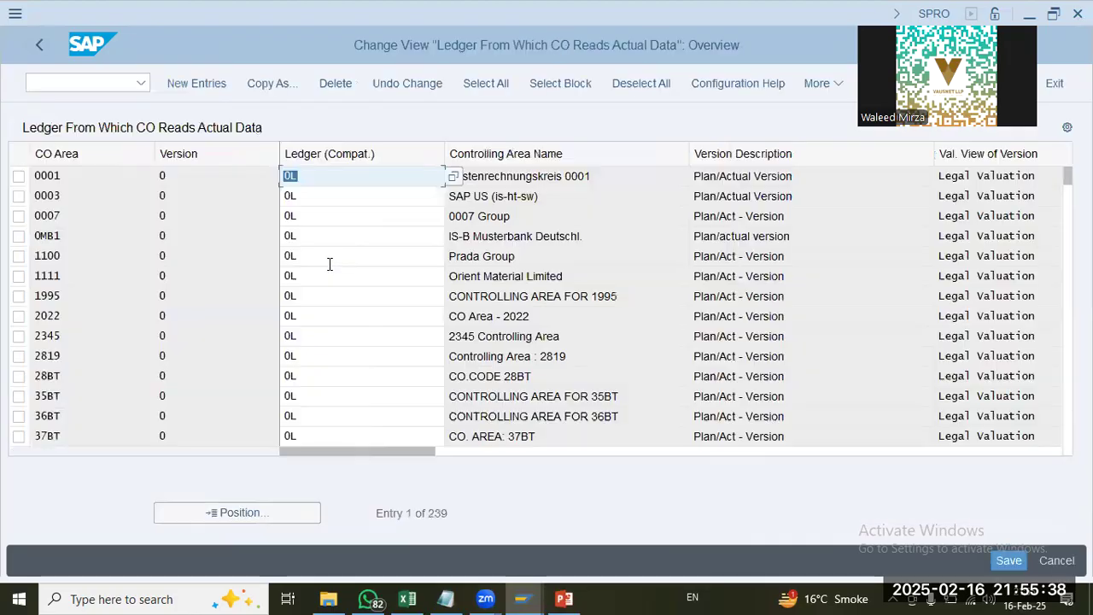
click(295, 505)
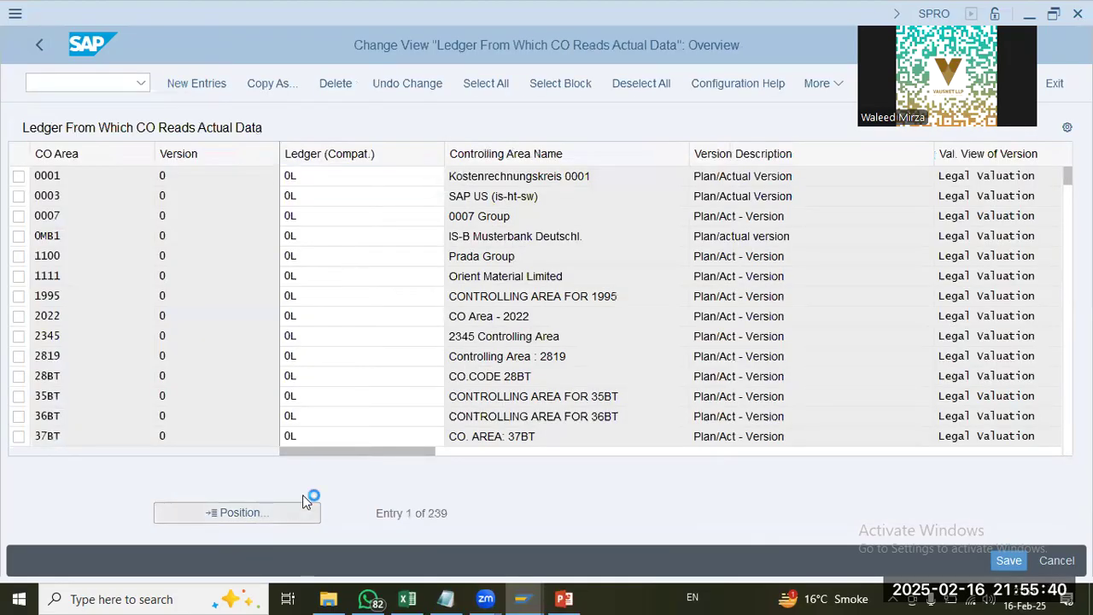
text(UAP9)
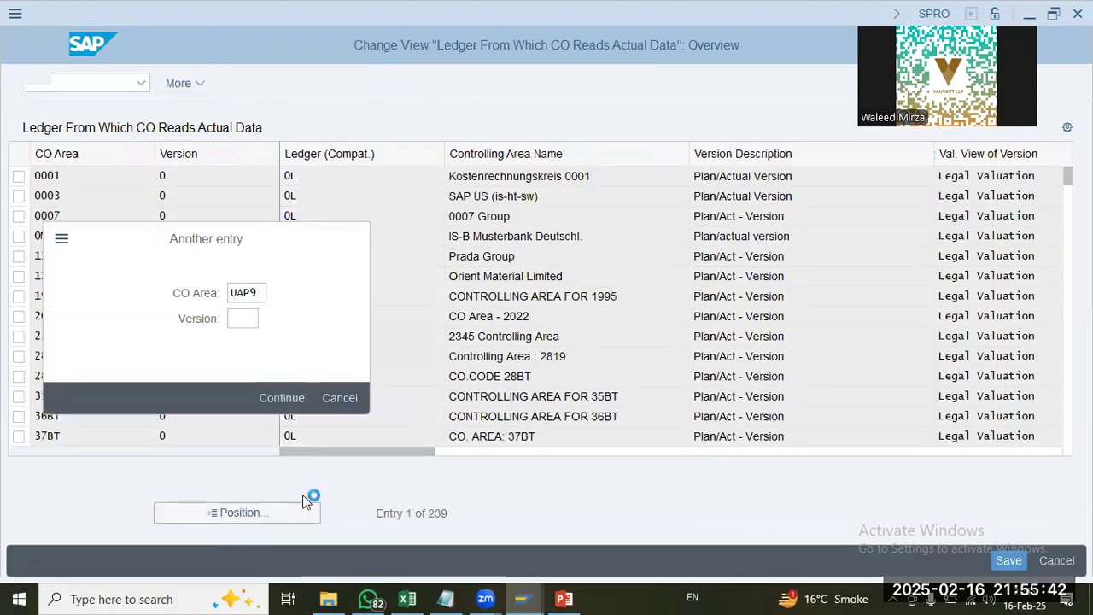
key(Return)
click(380, 190)
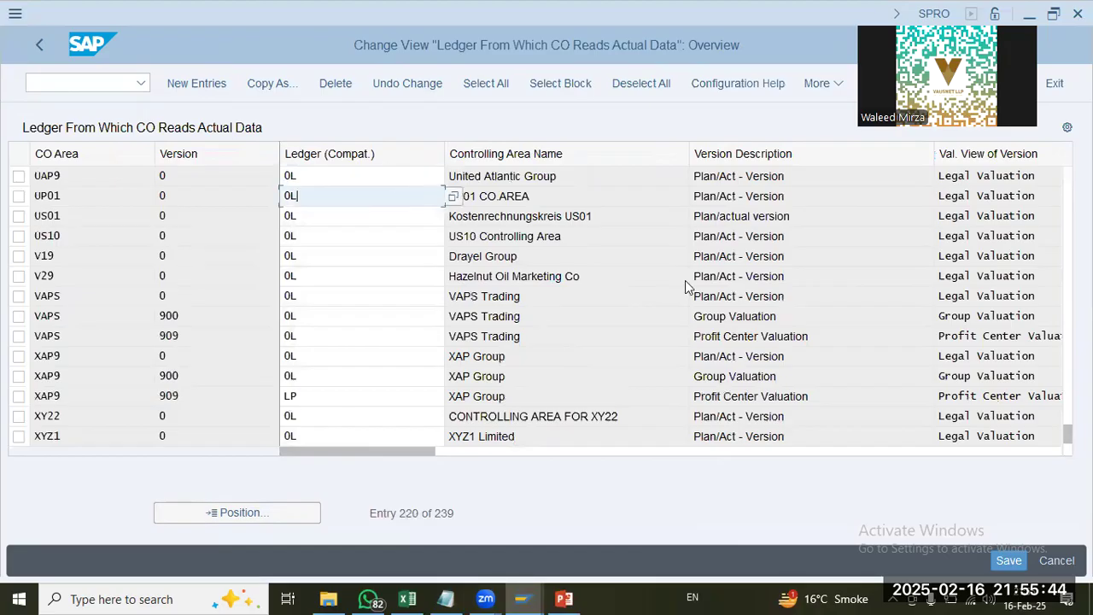
click(686, 283)
click(37, 44)
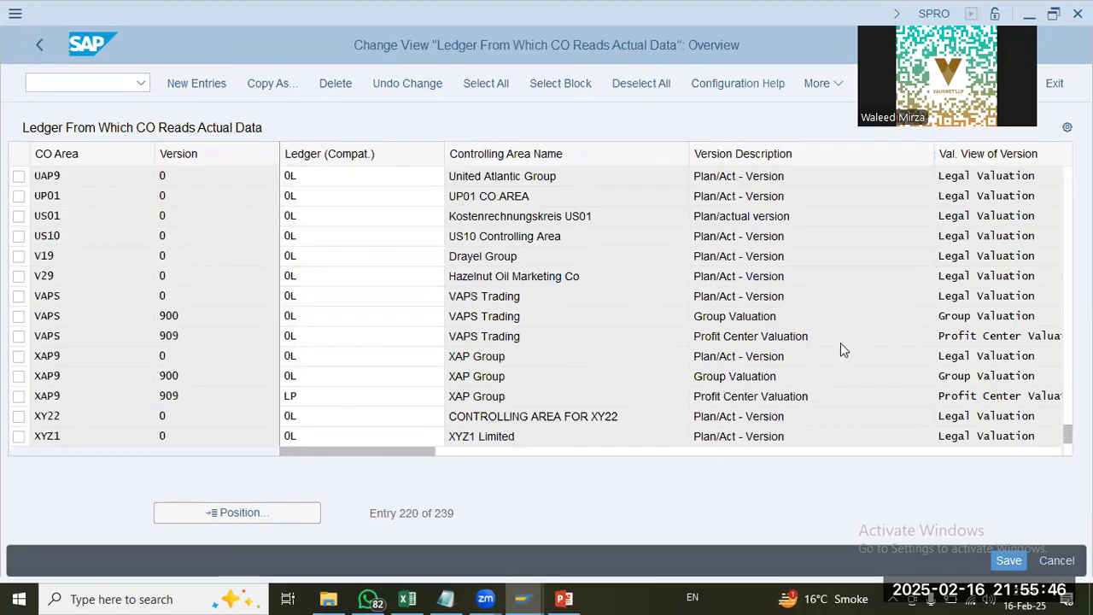